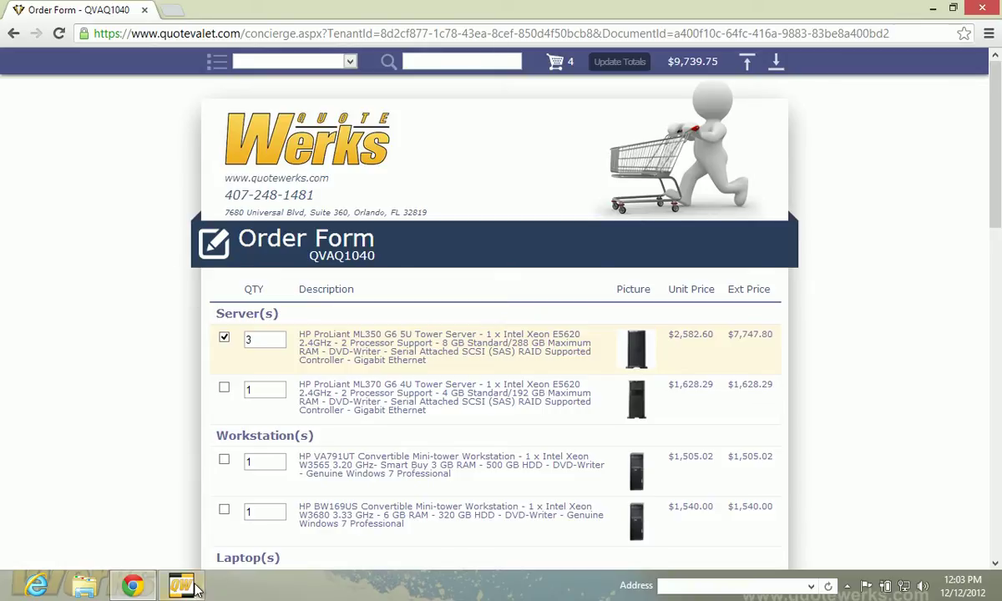
# Look up printer CC421A#AAZ in the product catalog and show its accessories
pyautogui.hotkey('alt', 'Tab')
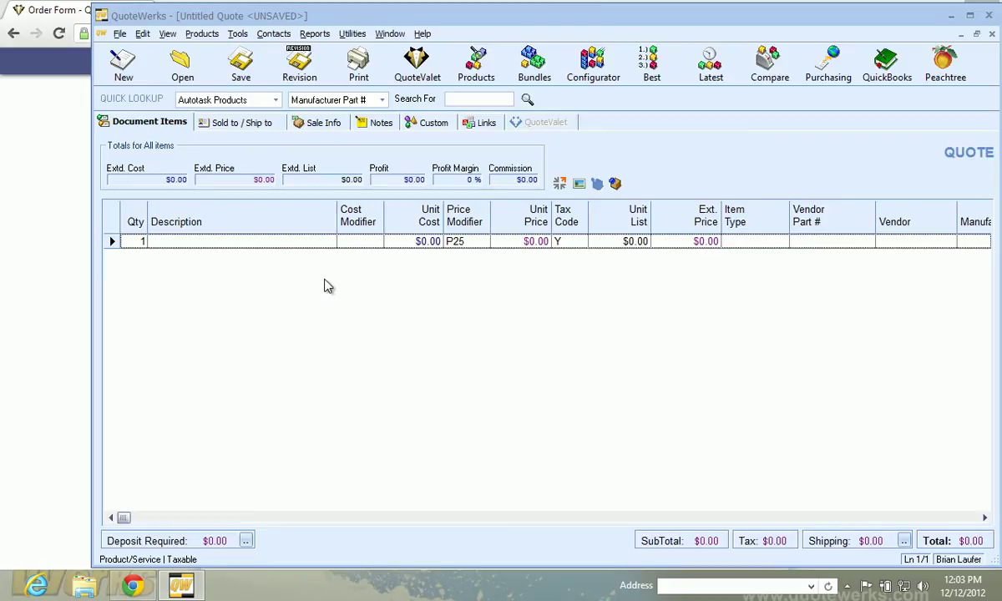
pyautogui.click(476, 67)
pyautogui.click(317, 75)
pyautogui.press('F2')
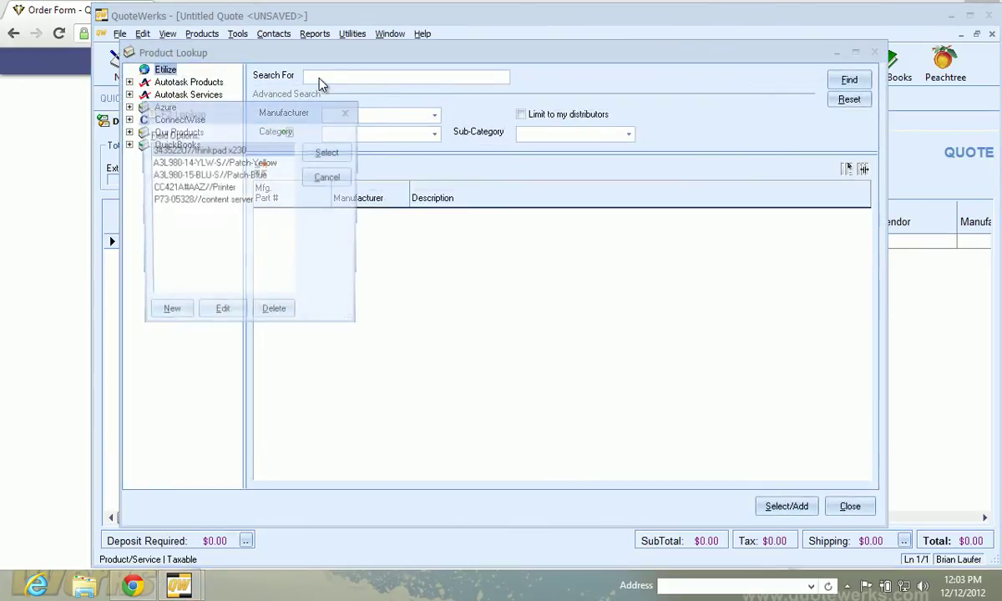
pyautogui.click(185, 187)
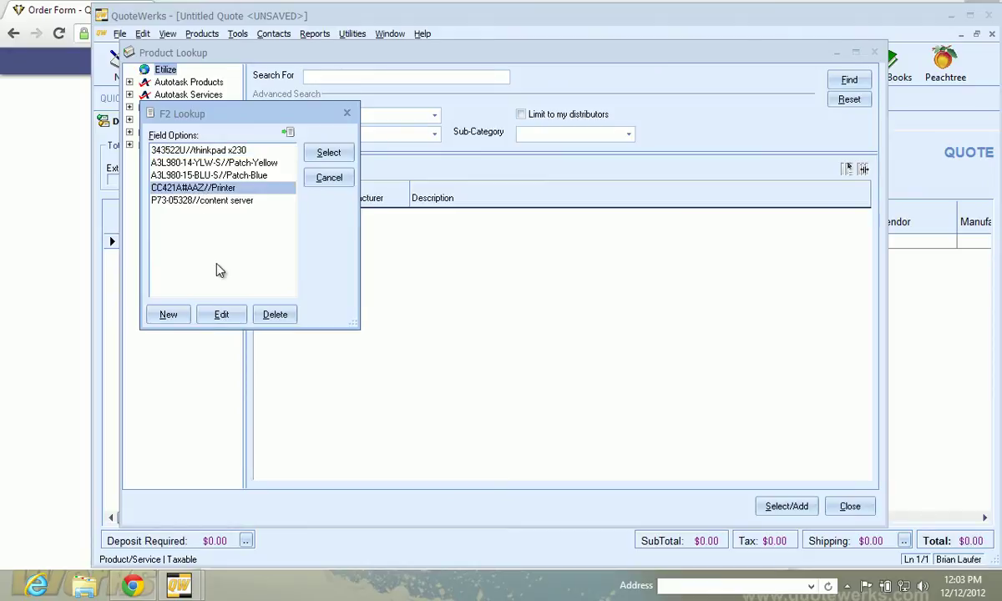
pyautogui.click(329, 155)
pyautogui.click(847, 80)
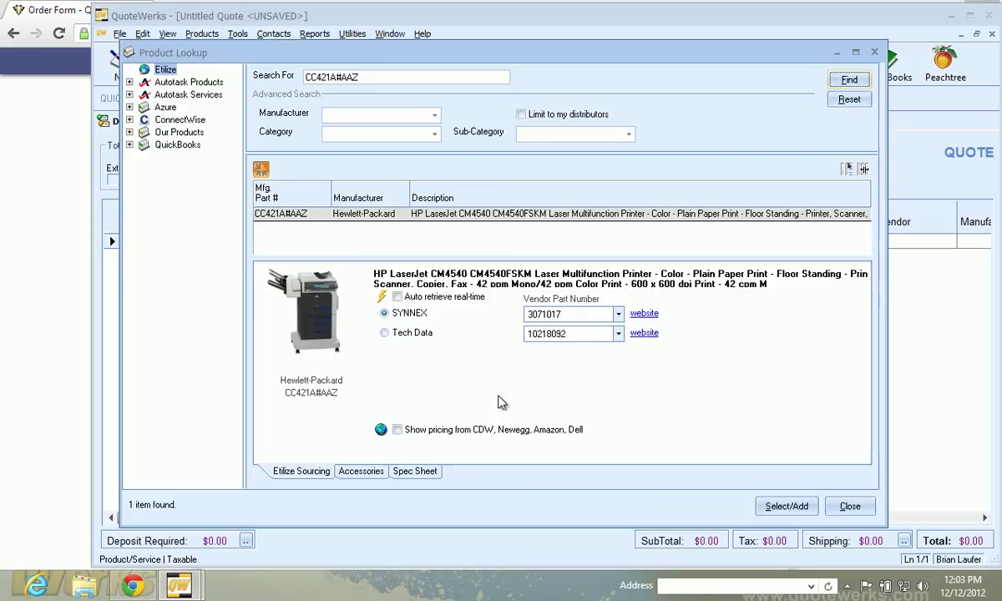
pyautogui.click(347, 472)
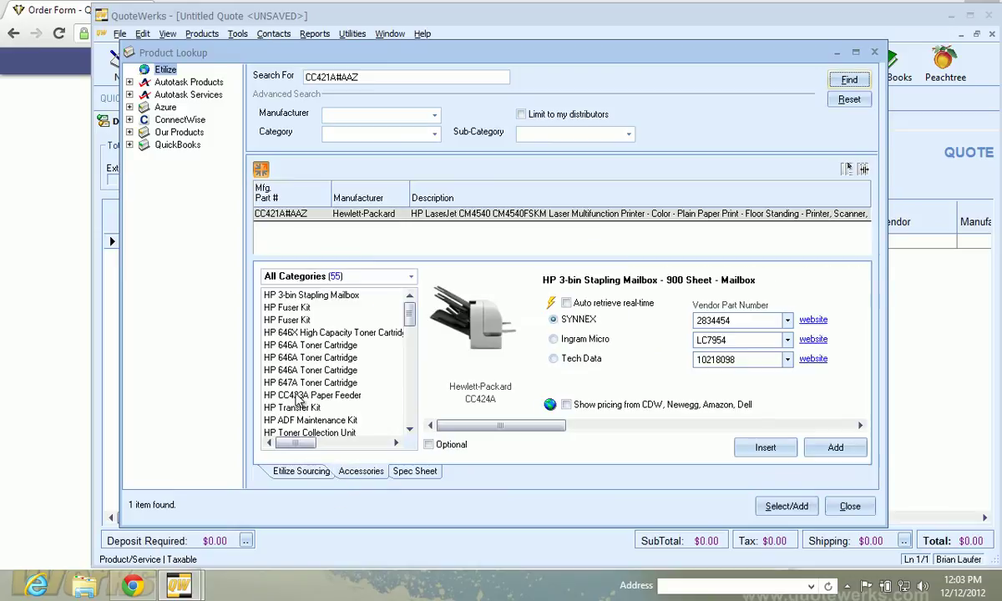
# Append the cyan and yellow HP 646A toner cartridges at Tech Data pricing
pyautogui.click(315, 346)
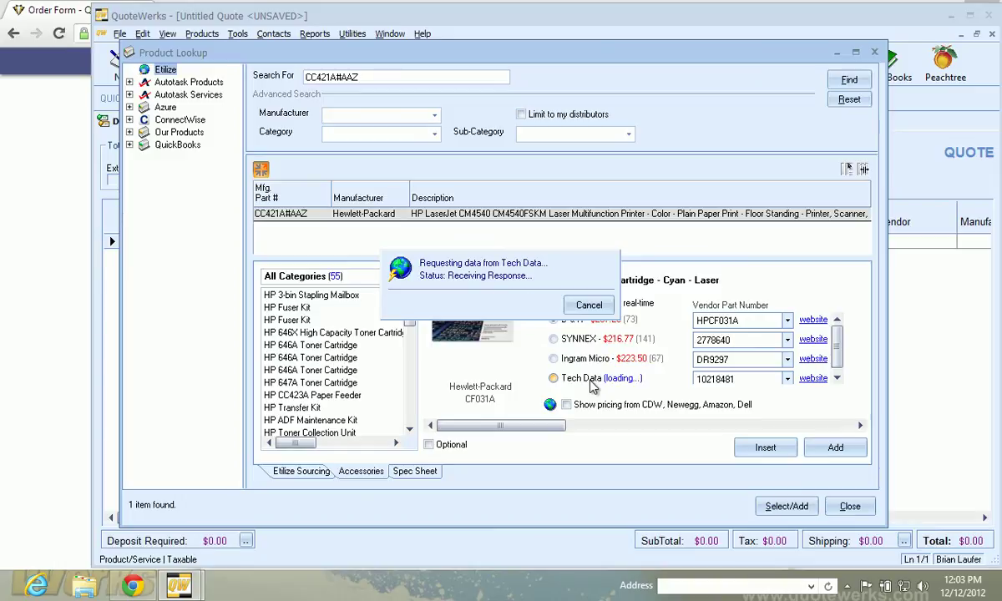
pyautogui.doubleClick(567, 378)
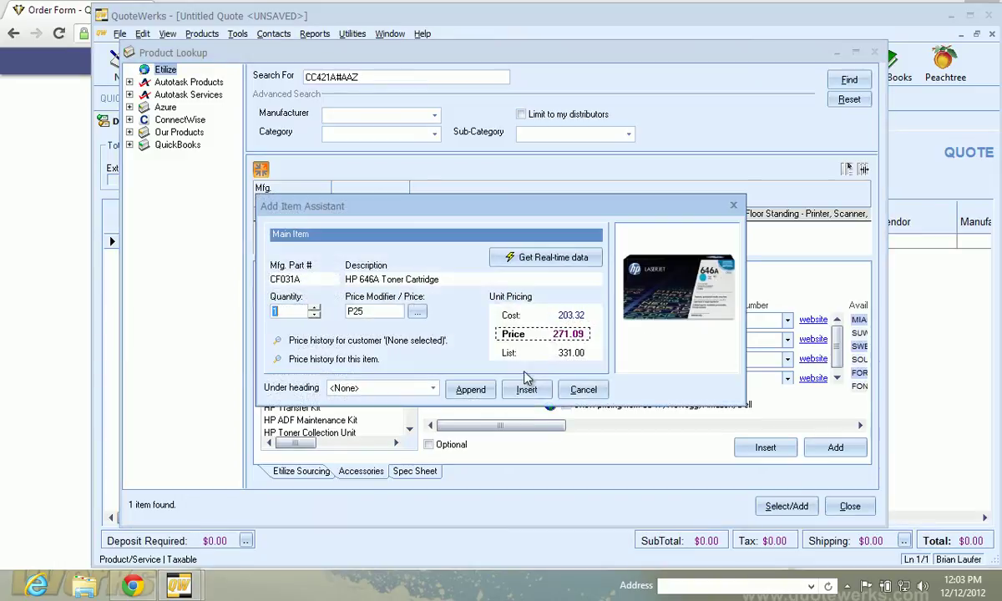
pyautogui.click(470, 389)
pyautogui.click(276, 358)
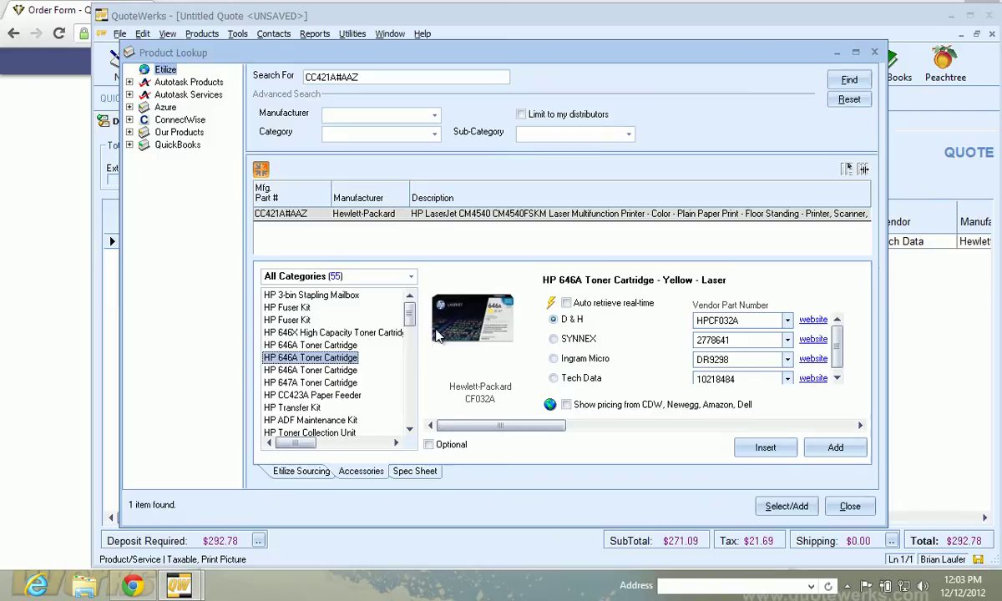
pyautogui.click(567, 302)
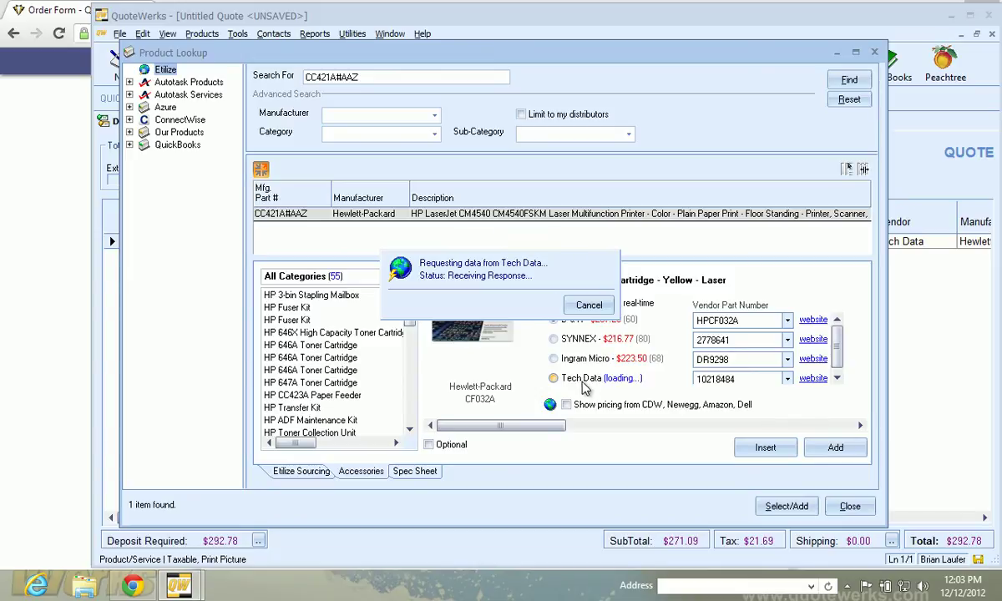
pyautogui.doubleClick(562, 392)
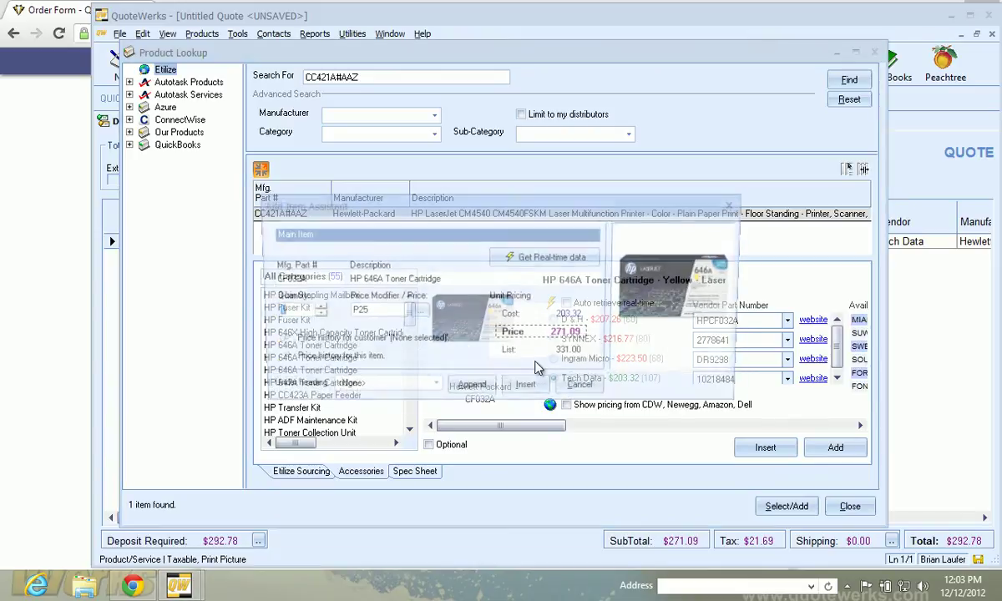
pyautogui.click(466, 389)
# Append the magenta HP 646A and black HP 647A toner cartridges at Tech Data pricing
pyautogui.press('Down')
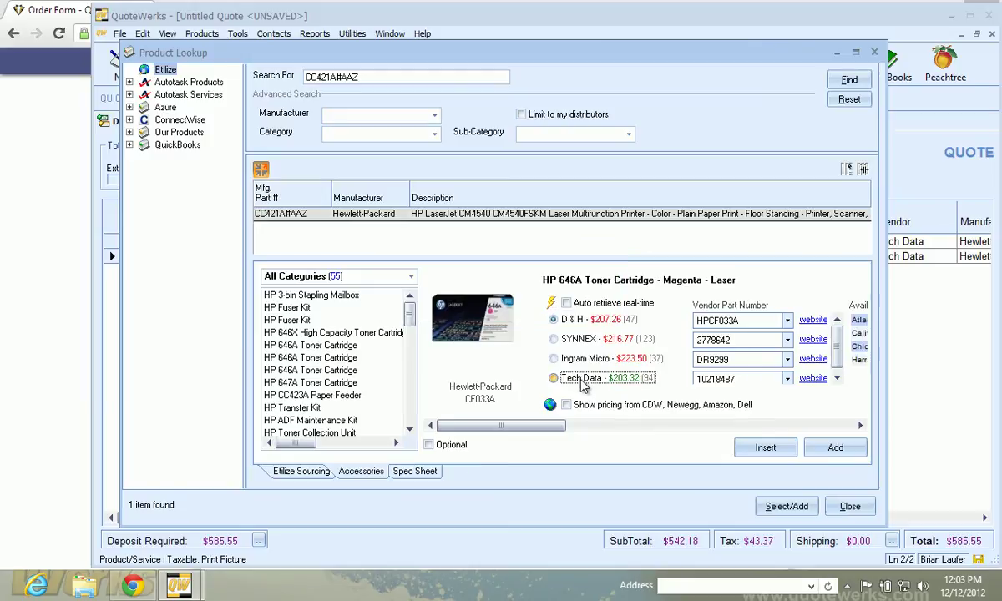
pyautogui.doubleClick(582, 380)
pyautogui.click(467, 328)
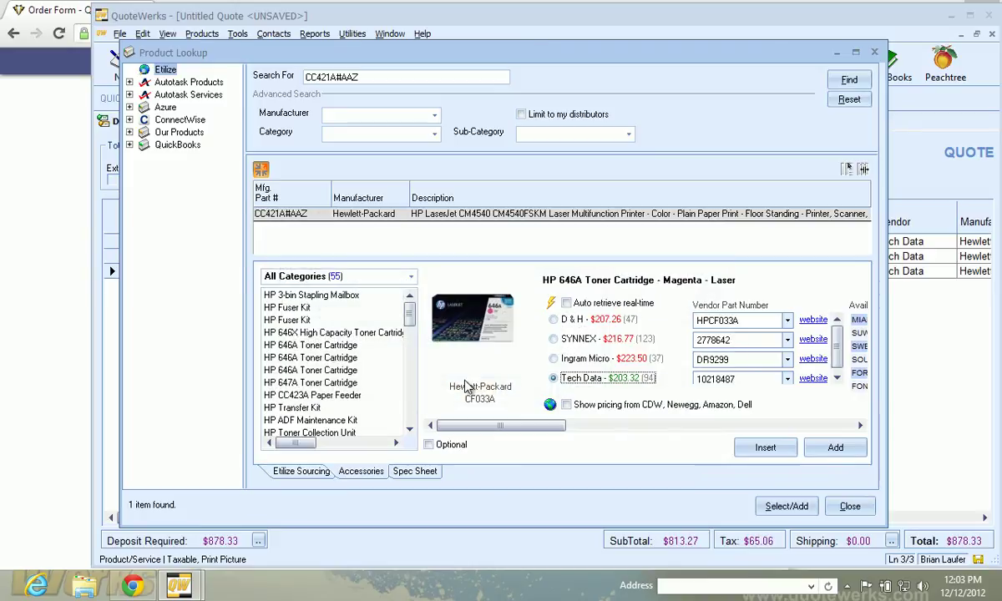
pyautogui.click(311, 382)
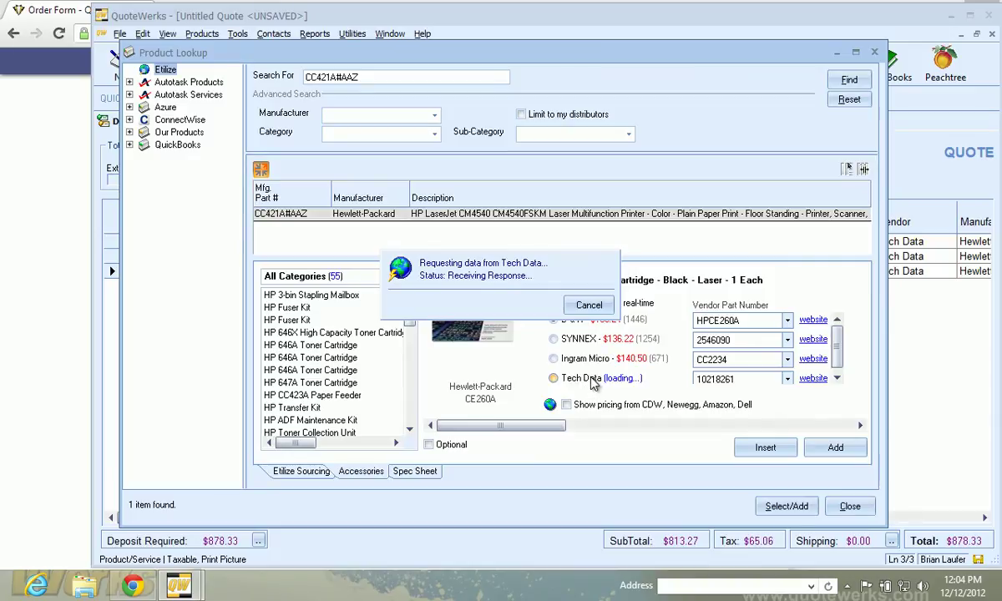
pyautogui.doubleClick(589, 379)
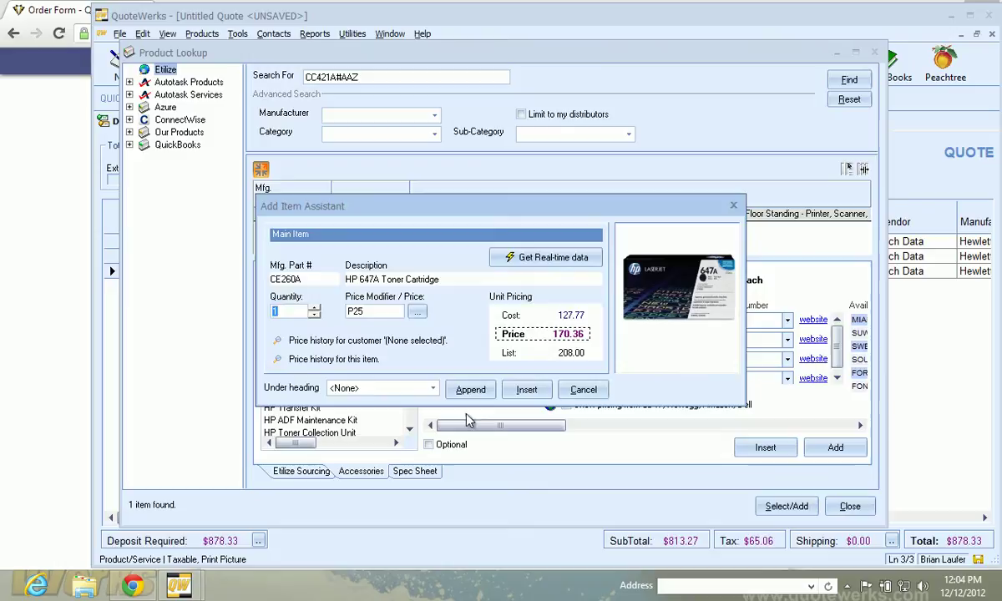
pyautogui.click(470, 389)
pyautogui.click(849, 506)
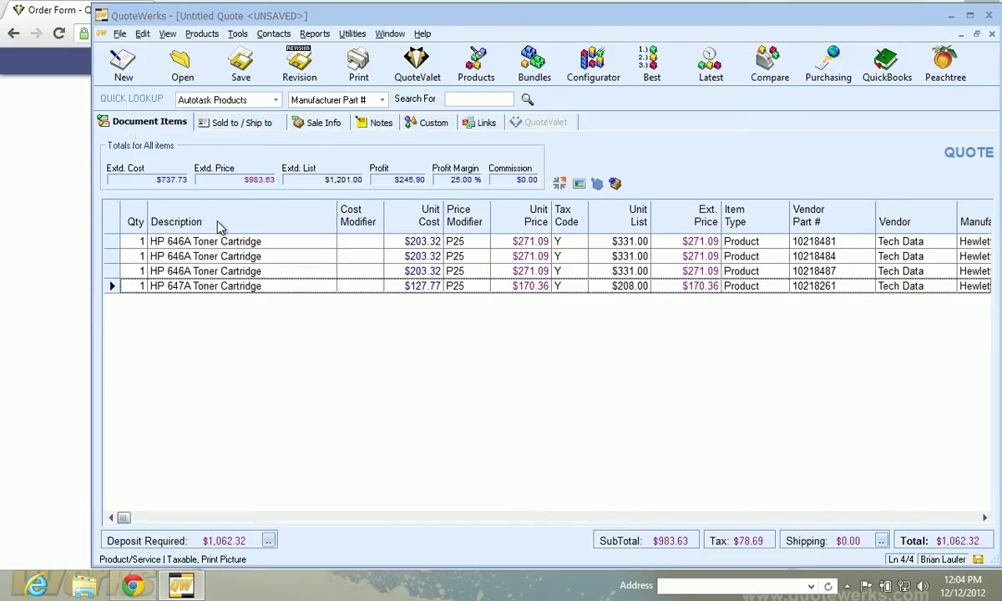
# Save the quote as template 'Toner Shopping Cart' with the QuoteValet Order Form option ticked
pyautogui.click(121, 38)
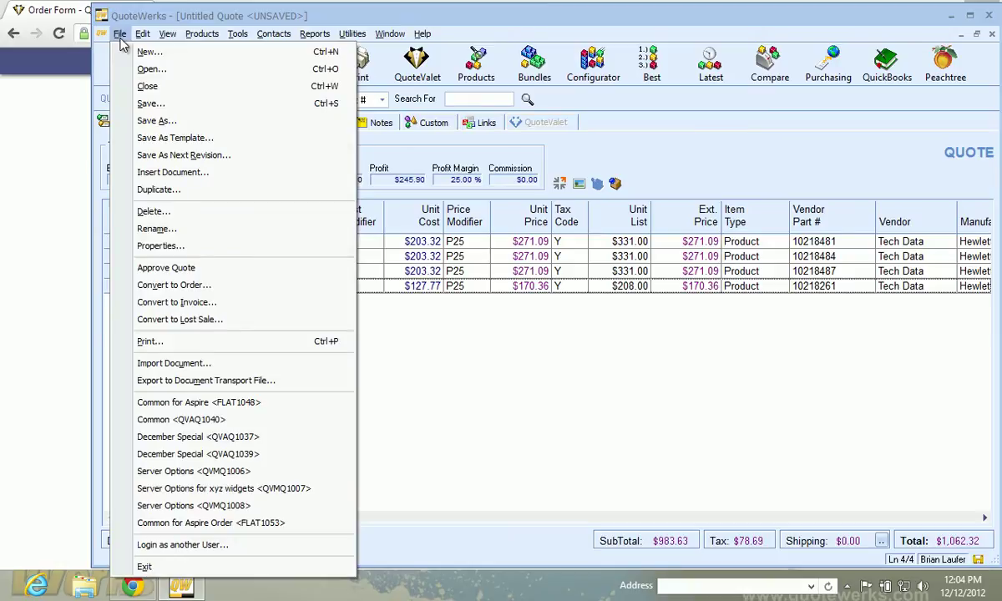
pyautogui.click(167, 138)
pyautogui.moveTo(524, 313); pyautogui.dragTo(424, 315)
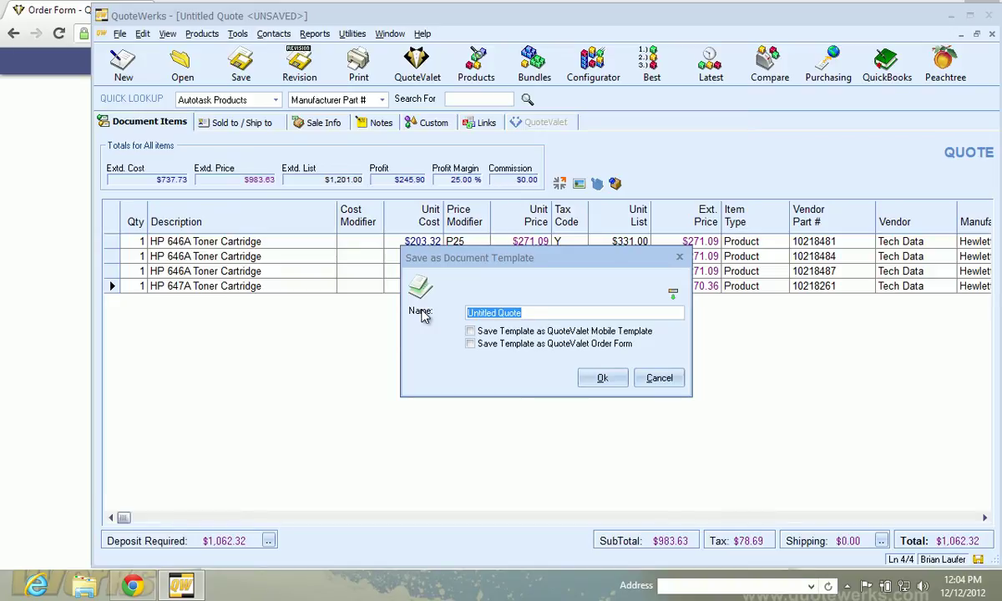
pyautogui.write('Toner Shopping Cart')
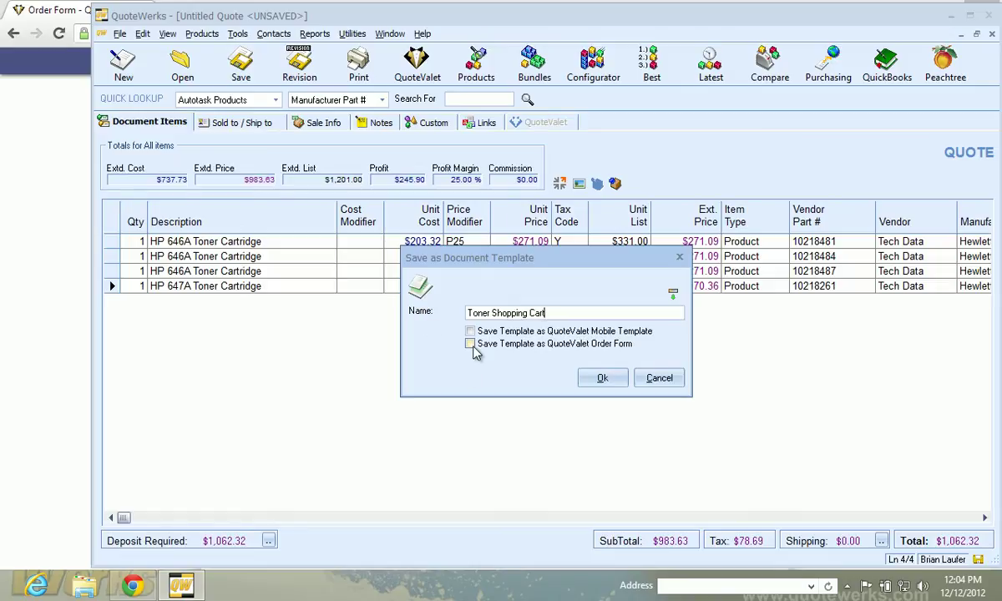
pyautogui.click(507, 346)
pyautogui.click(599, 381)
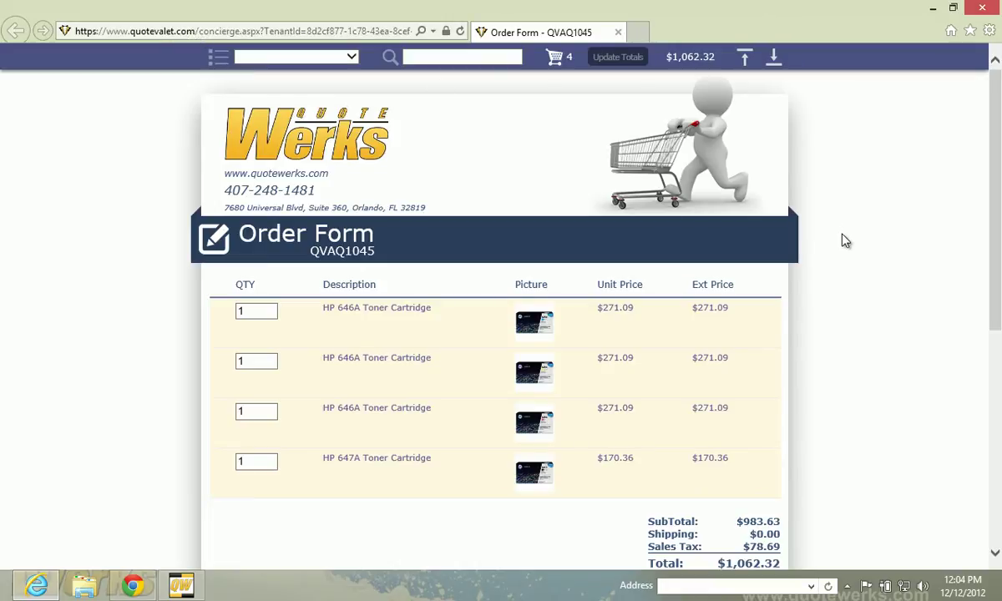
# Set the first HP 646A quantity to 2 and update the totals to $1,355.10
pyautogui.scroll(-1, 843, 241)
pyautogui.scroll(1, 843, 241)
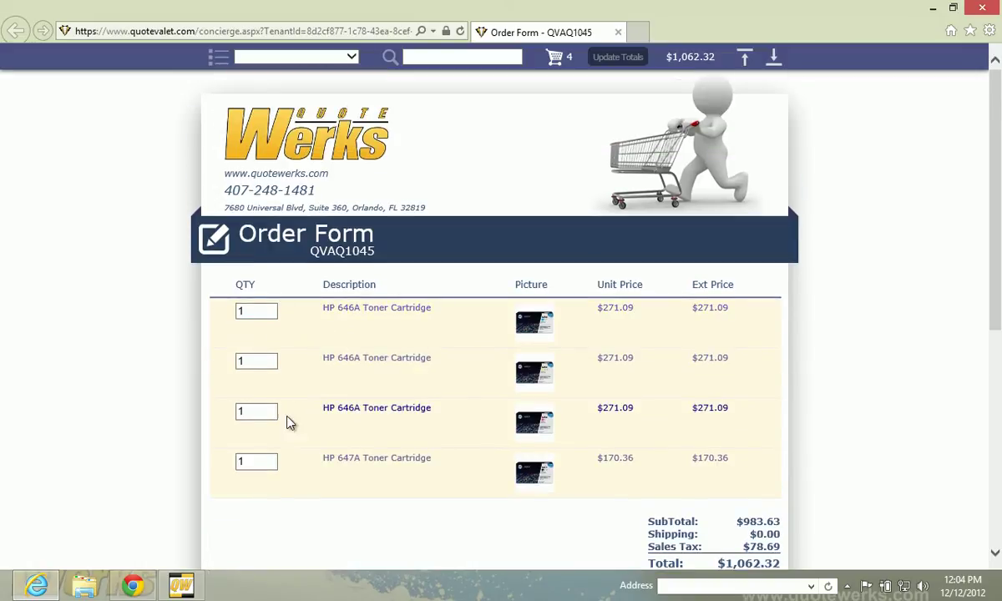
pyautogui.moveTo(256, 310); pyautogui.dragTo(204, 310)
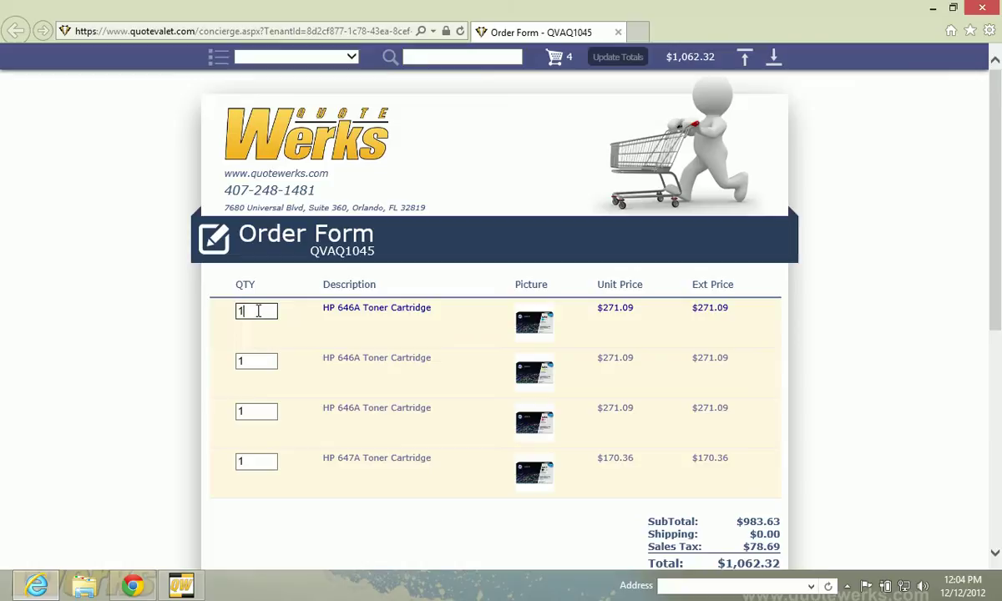
pyautogui.write('2')
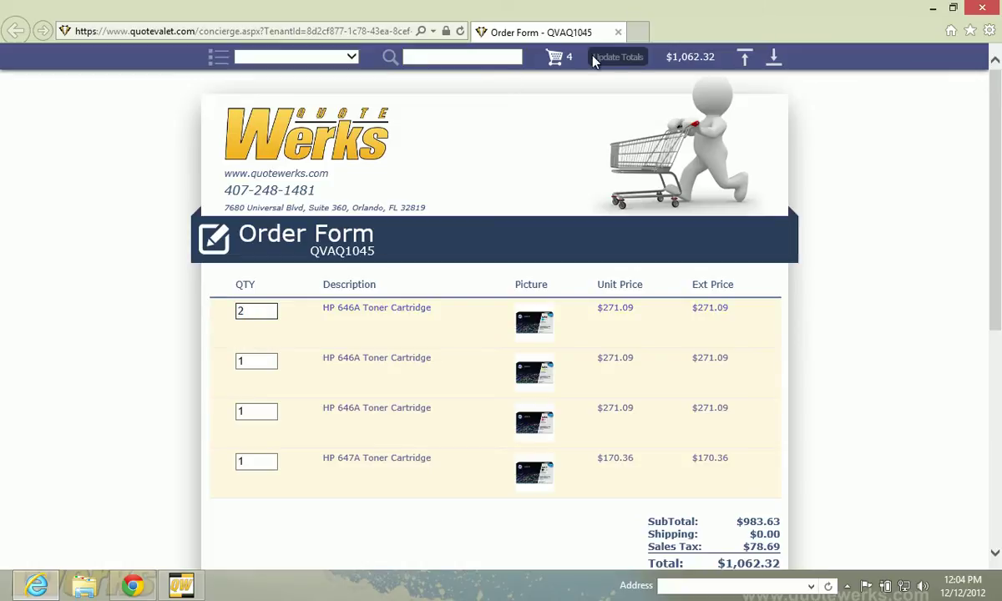
pyautogui.click(618, 56)
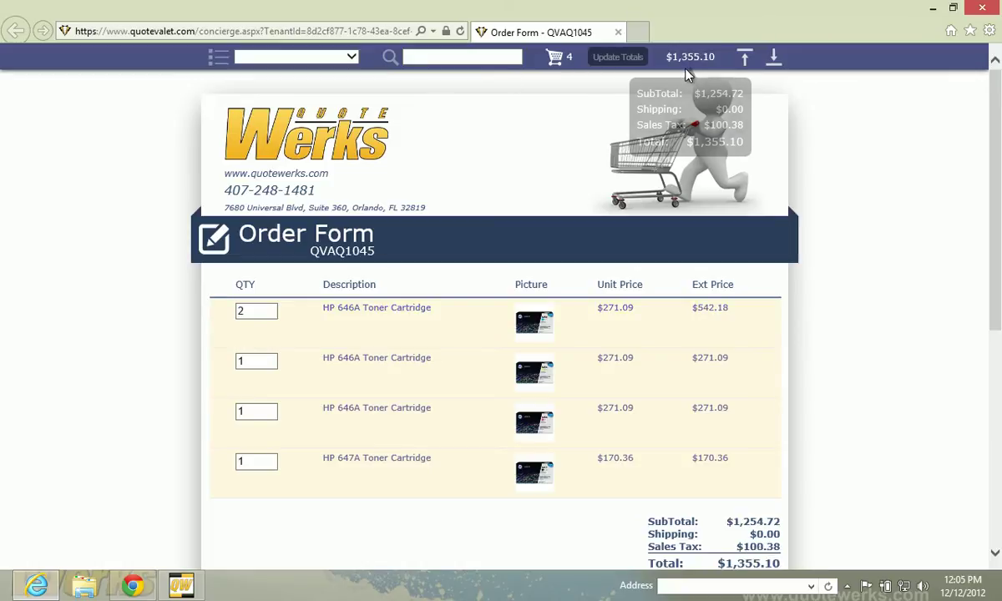
pyautogui.scroll(-2, 735, 473)
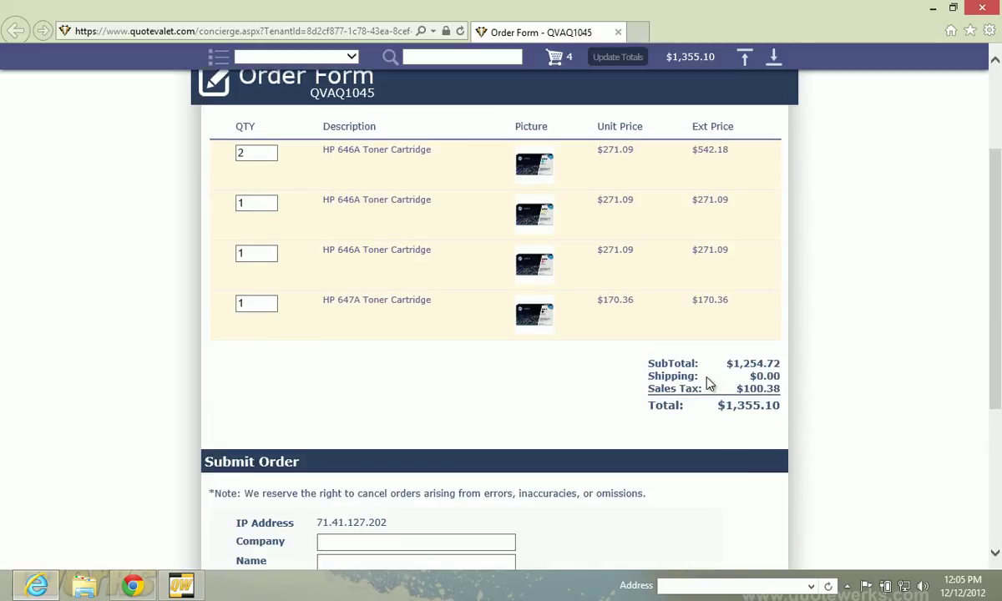
pyautogui.scroll(2, 790, 343)
# Close the browser order form and select all four toner lines in QuoteWerks
pyautogui.click(980, 8)
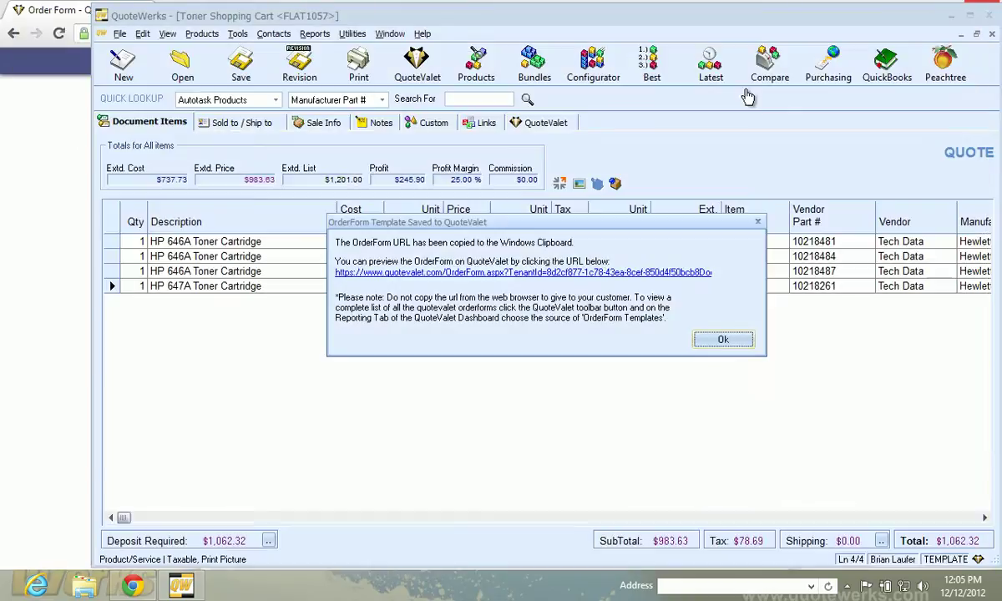
pyautogui.click(705, 330)
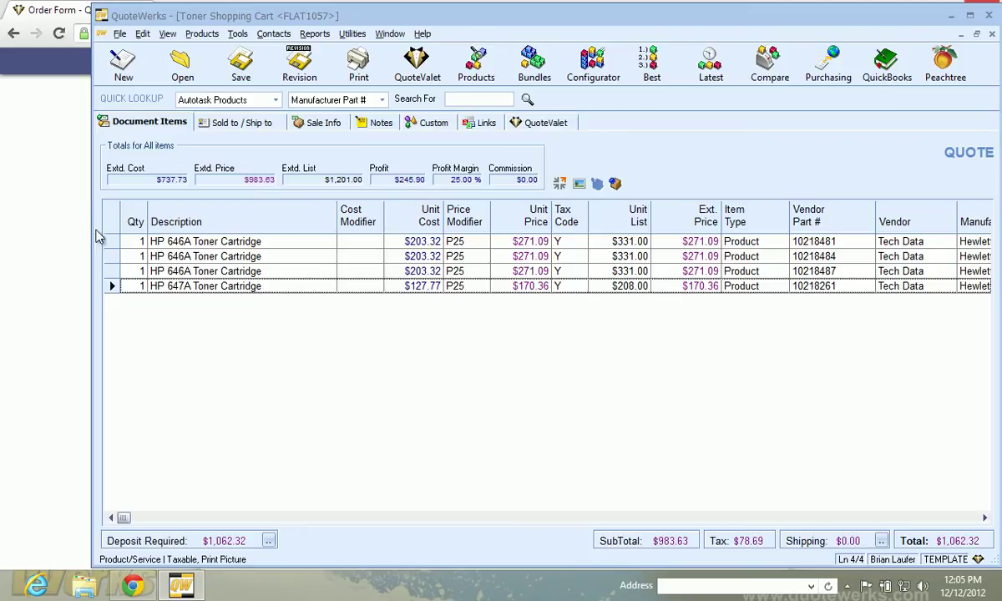
pyautogui.click(111, 241)
pyautogui.keyDown('shift'); pyautogui.click(110, 286); pyautogui.keyUp('shift')
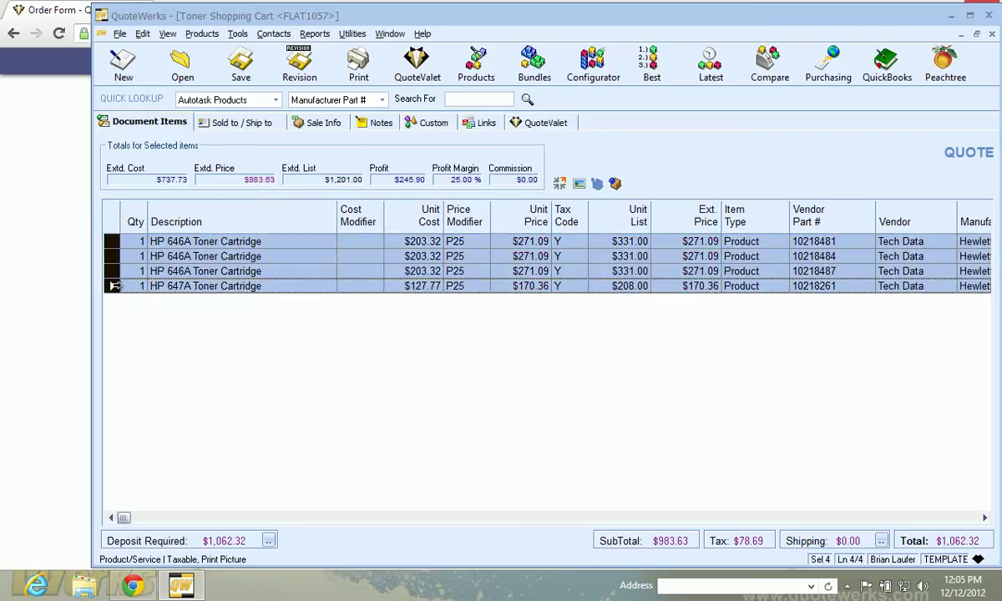
# Set Is Optional to Yes on the four toner lines and re-save as a QuoteValet order form
pyautogui.rightClick(189, 267)
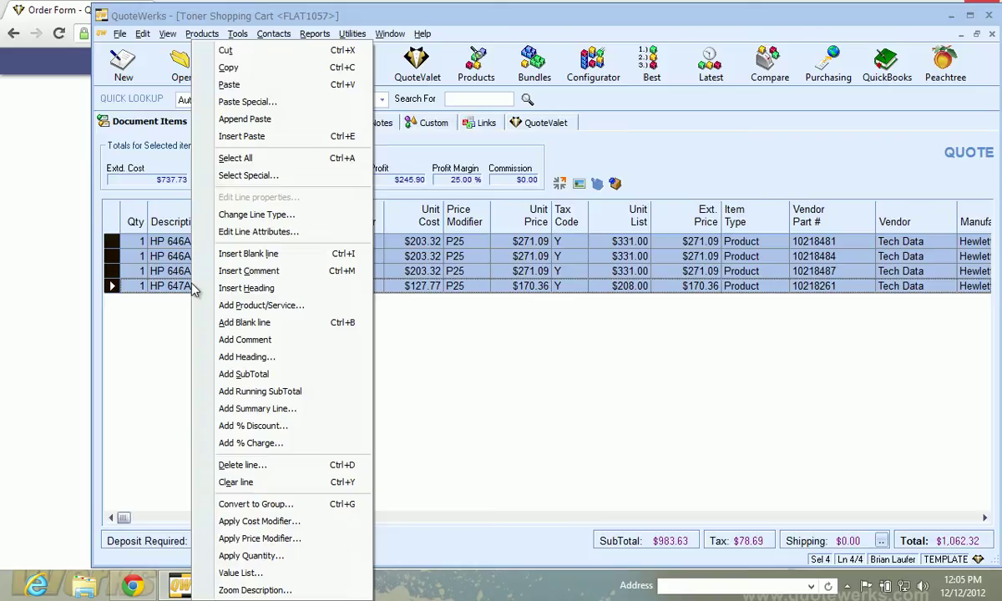
pyautogui.click(266, 232)
pyautogui.click(551, 146)
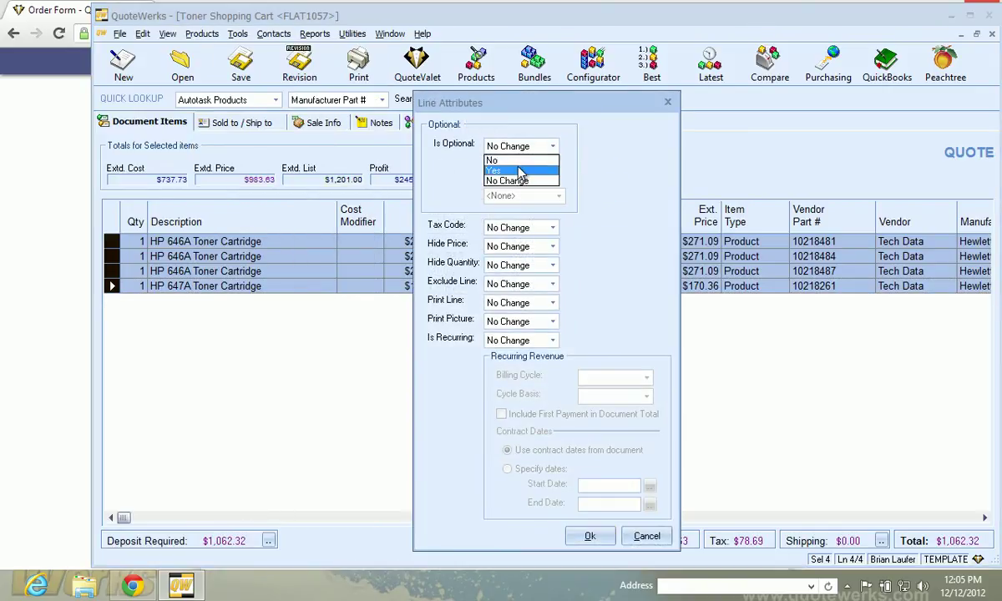
pyautogui.click(504, 165)
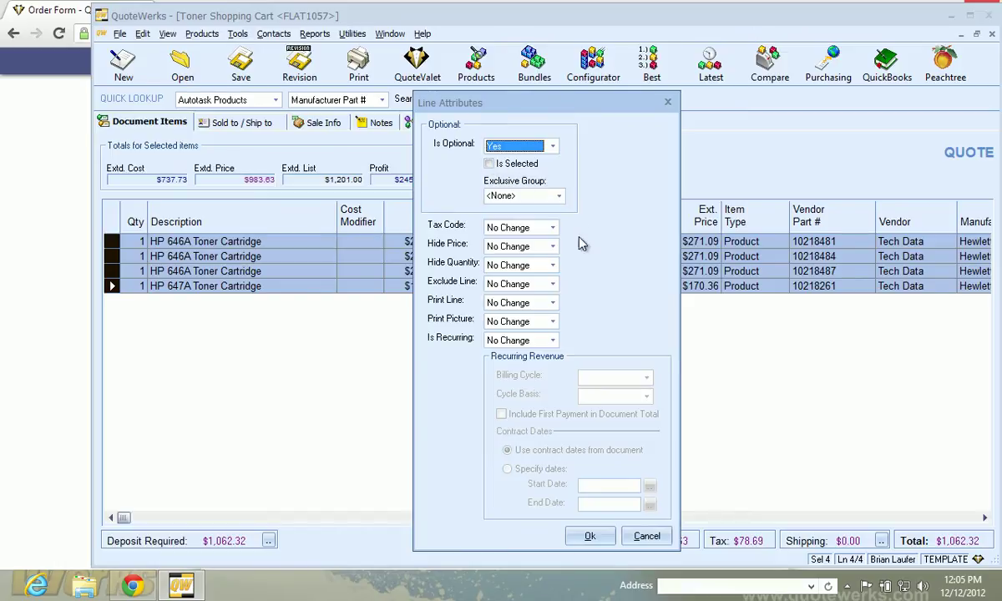
pyautogui.click(589, 536)
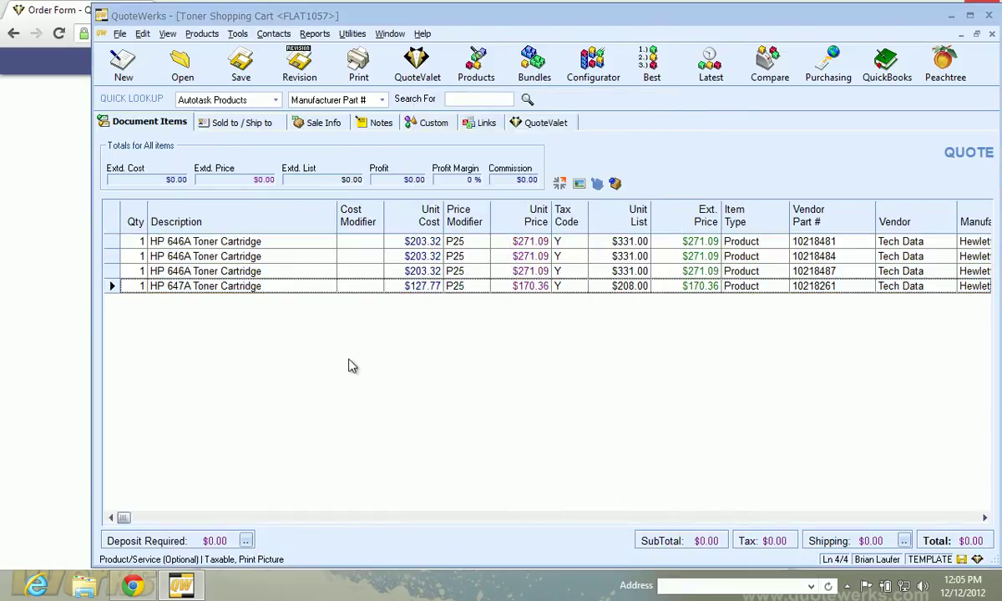
pyautogui.click(237, 67)
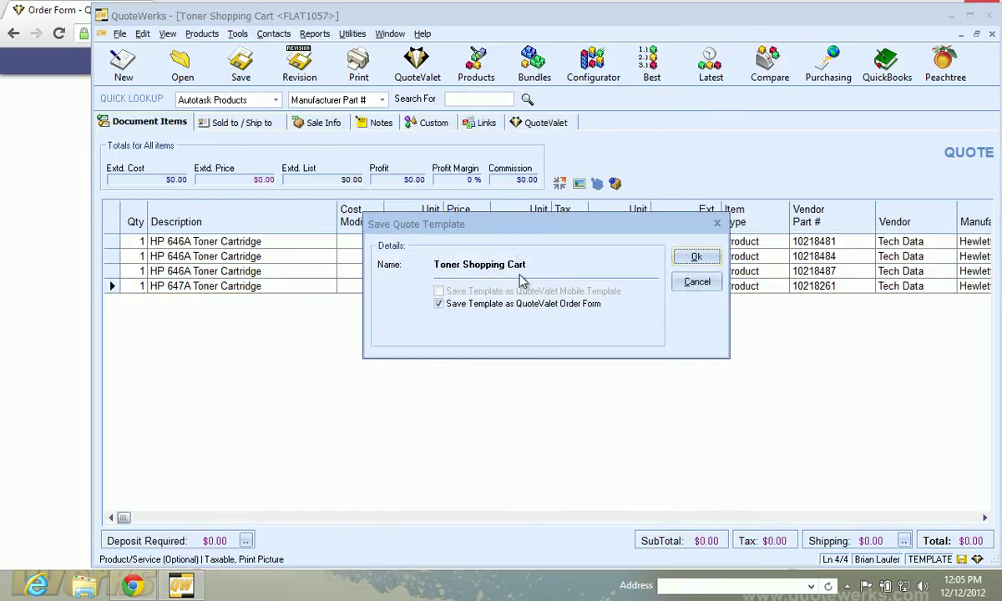
pyautogui.click(675, 254)
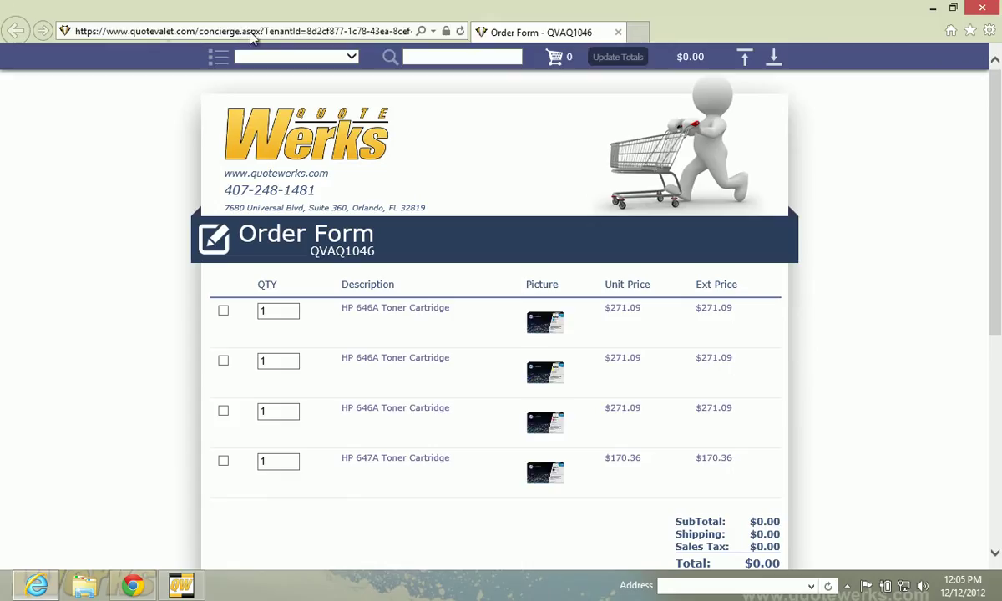
# Tick the HP 647A and first HP 646A toner lines so the order totals $476.77
pyautogui.scroll(-2, 825, 269)
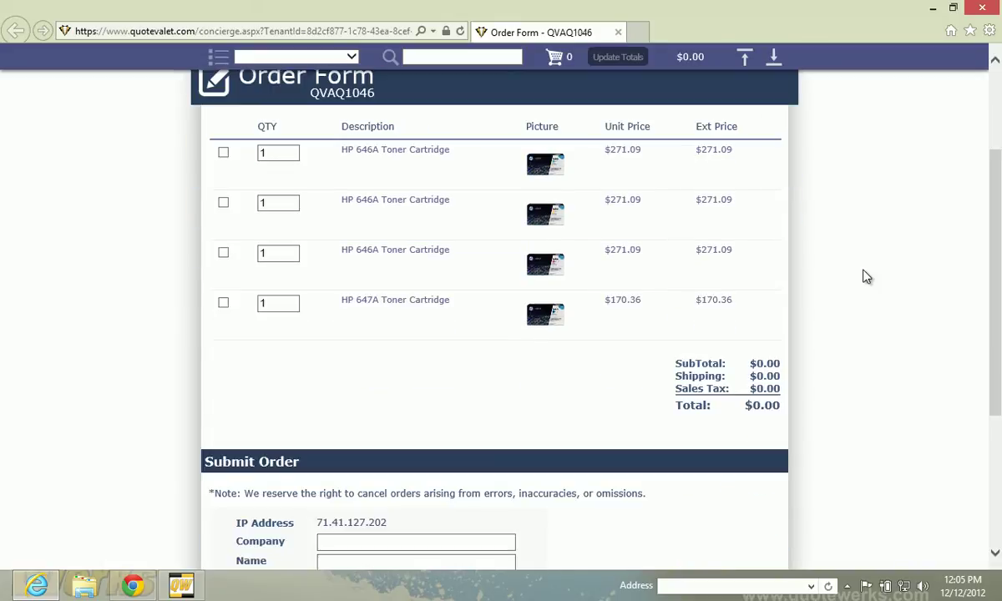
pyautogui.scroll(2, 825, 269)
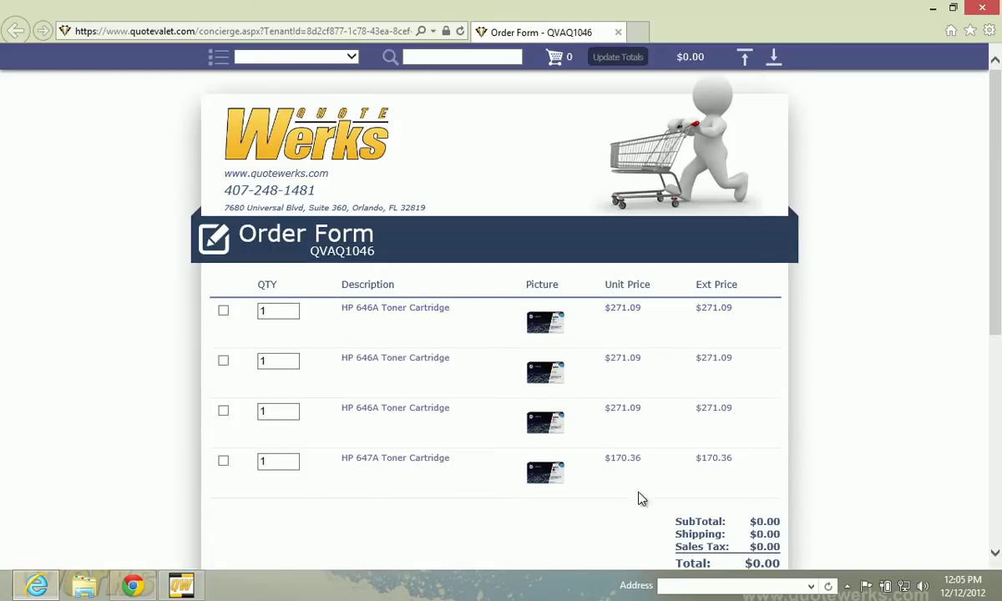
pyautogui.click(223, 463)
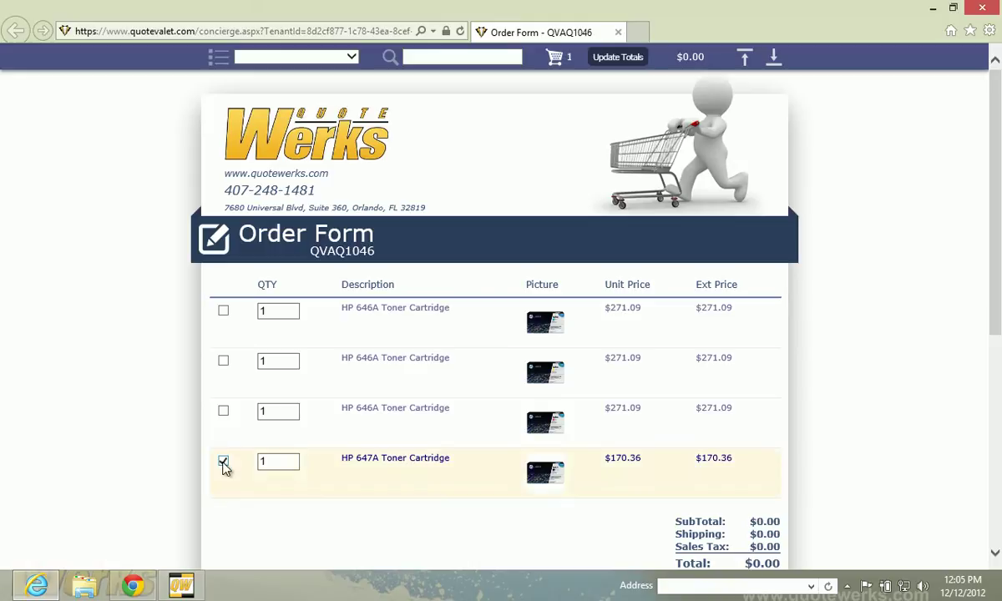
pyautogui.click(226, 312)
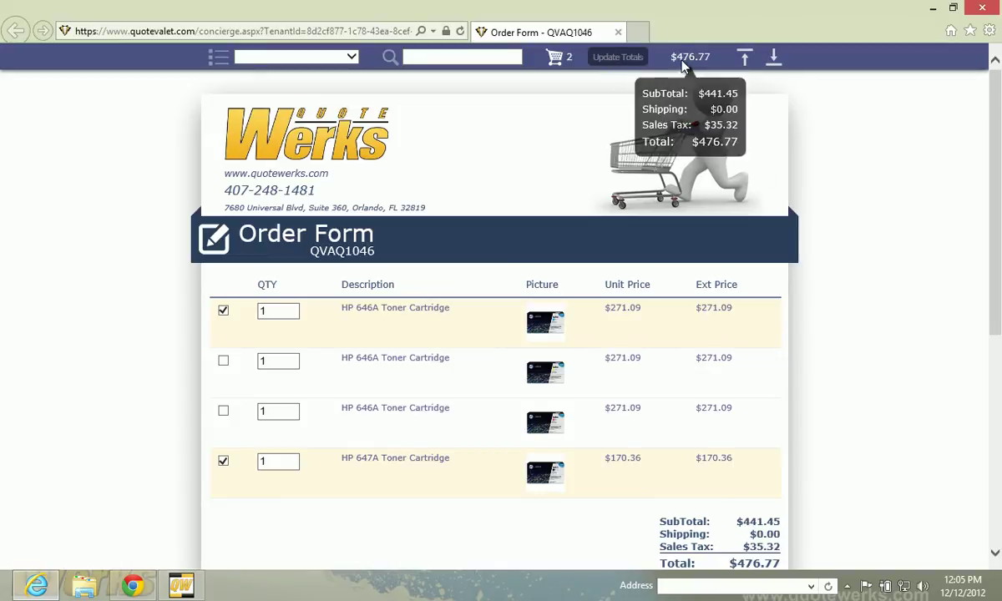
# Enter the customer's company name in the Submit Order form
pyautogui.scroll(-3, 851, 293)
pyautogui.scroll(-3, 851, 294)
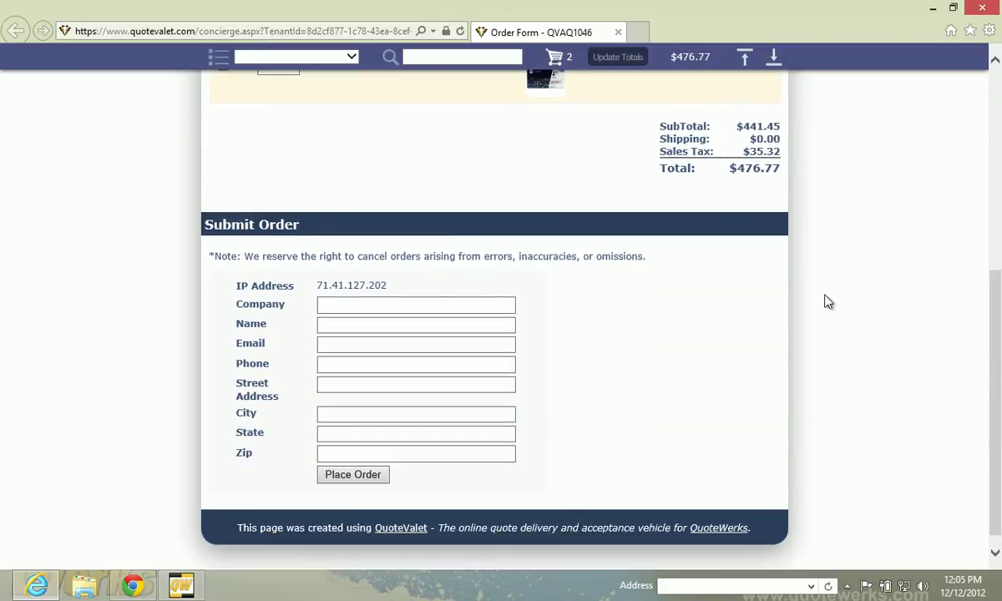
pyautogui.click(392, 307)
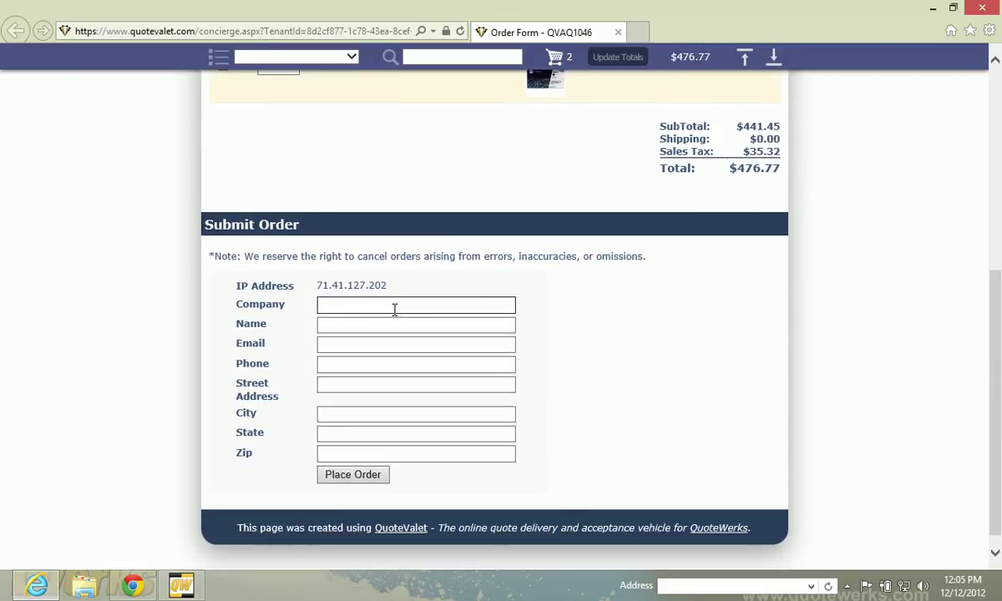
pyautogui.write('AS')
pyautogui.press('BackSpace')
pyautogui.press('BackSpace')
pyautogui.press('BackSpace')
pyautogui.write('aSPIR')
pyautogui.press('BackSpace')
pyautogui.press('BackSpace')
pyautogui.press('BackSpace')
pyautogui.press('BackSpace')
pyautogui.press('BackSpace')
pyautogui.press('BackSpace')
pyautogui.write('Aspire')
# Fill in the contact name, e-mail address and phone number, then place the order
pyautogui.click(411, 323)
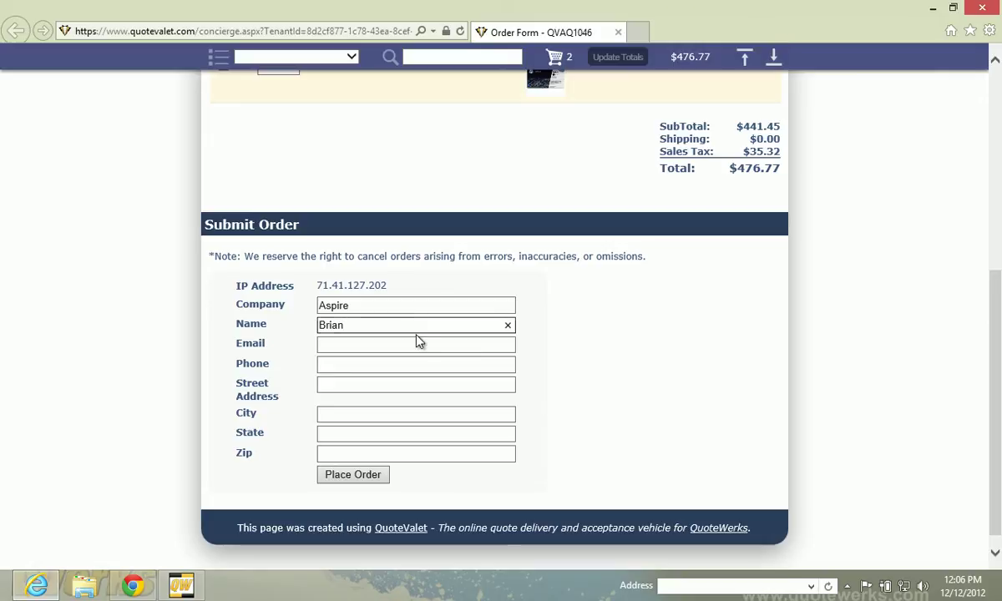
pyautogui.click(418, 342)
pyautogui.write('bb@')
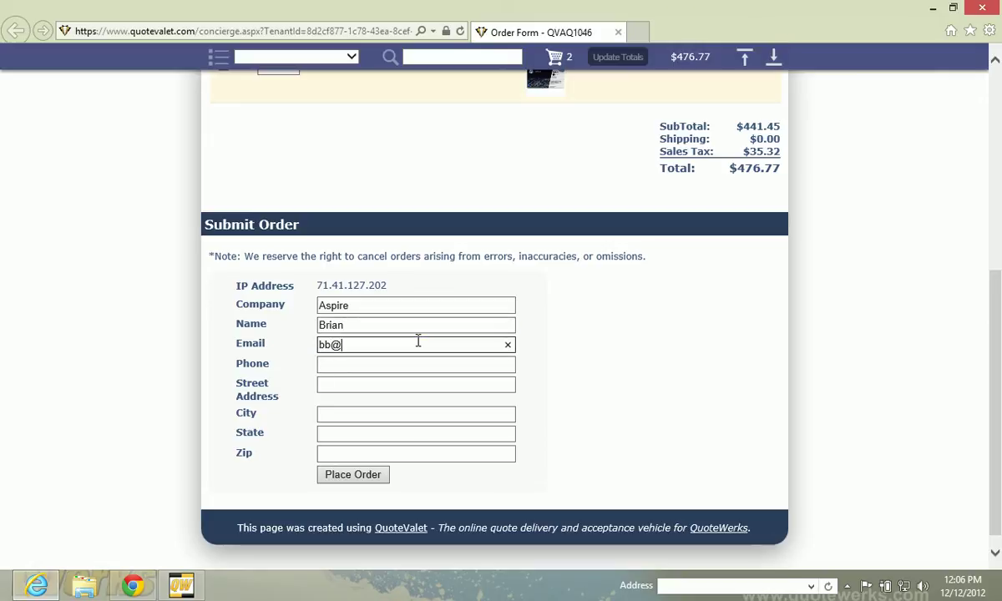
pyautogui.write('bb.com')
pyautogui.press('Tab')
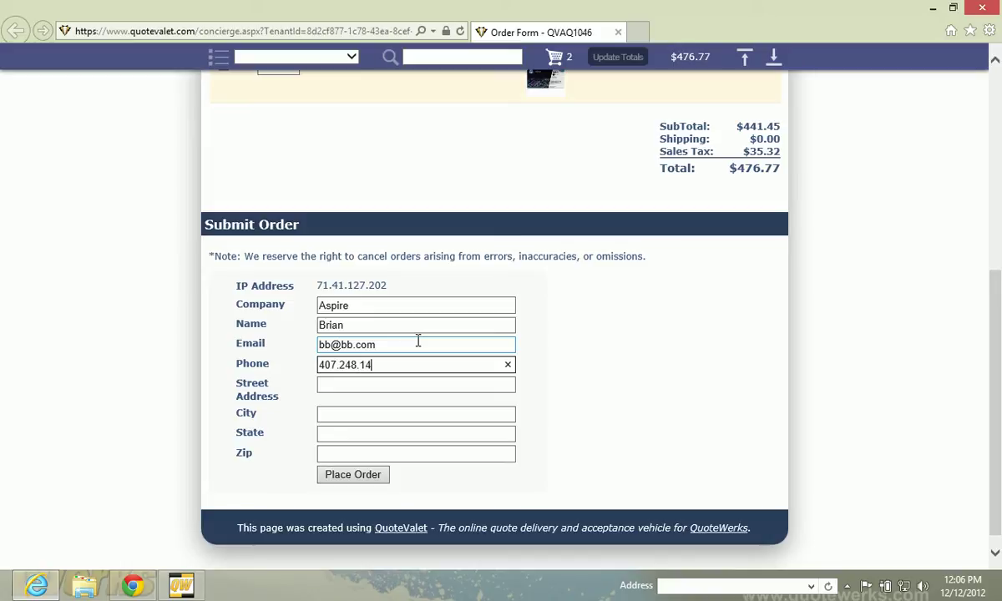
pyautogui.click(414, 384)
pyautogui.click(329, 477)
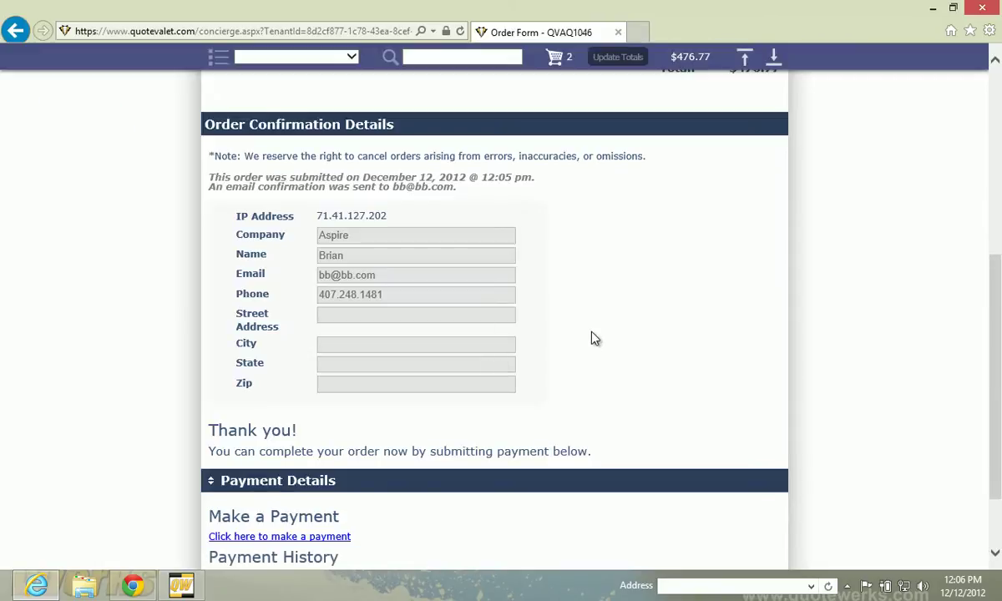
# Review the order confirmation for two cartridges and the $476.77 balance, then follow the payment link
pyautogui.scroll(-1, 590, 338)
pyautogui.scroll(3, 599, 317)
pyautogui.scroll(2, 600, 317)
pyautogui.scroll(-1, 398, 260)
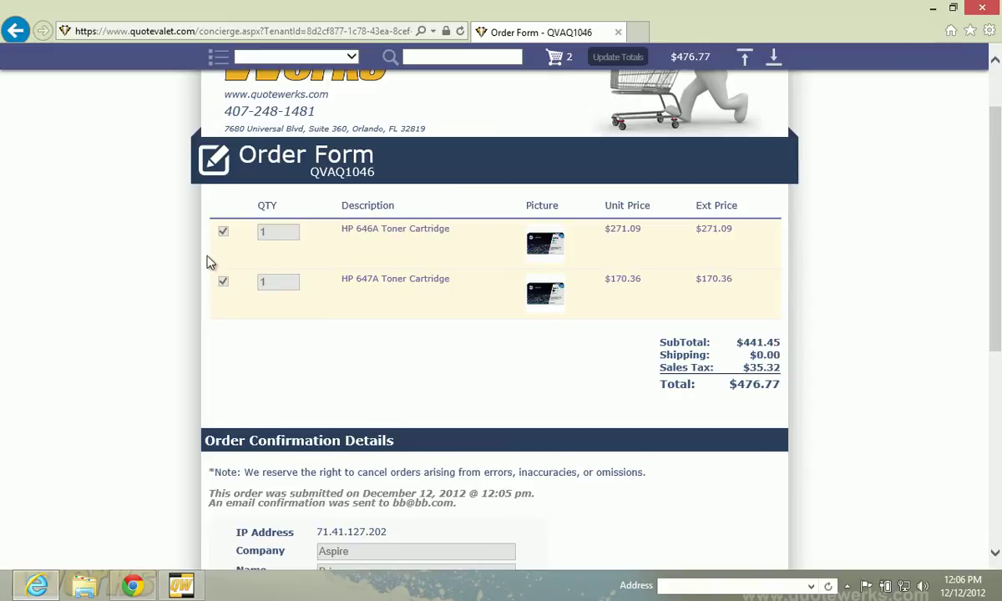
pyautogui.scroll(-5, 407, 270)
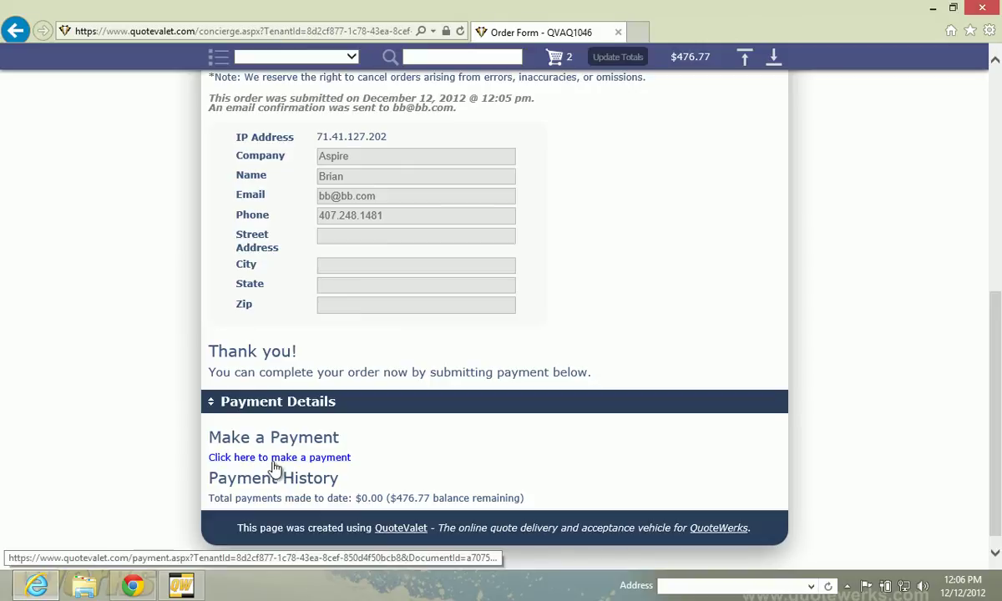
pyautogui.click(319, 461)
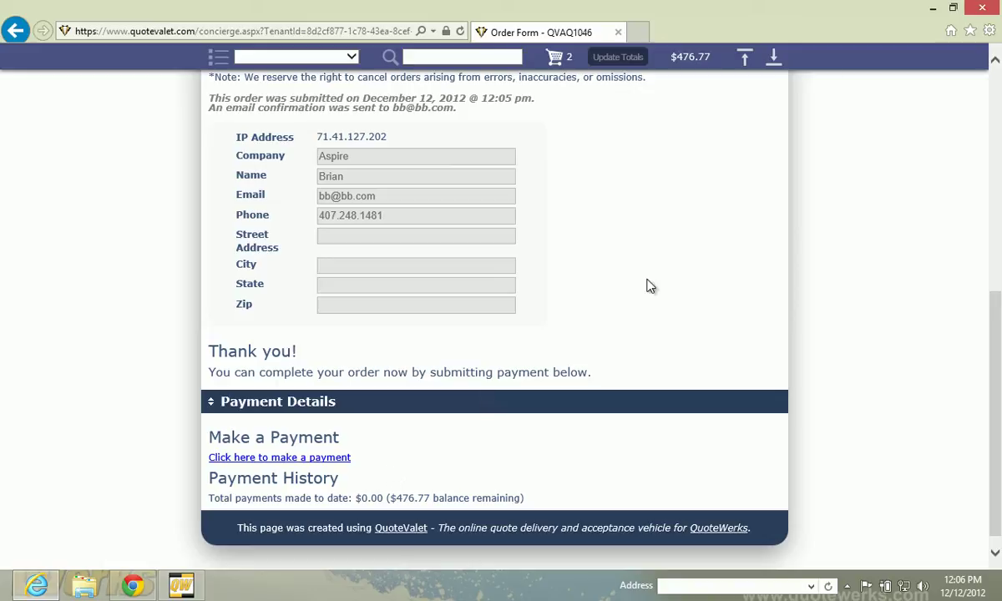
pyautogui.hotkey('alt', 'Tab')
# Dismiss the Template Saved notice and insert a 'Toner' heading above the first cartridge line
pyautogui.click(723, 341)
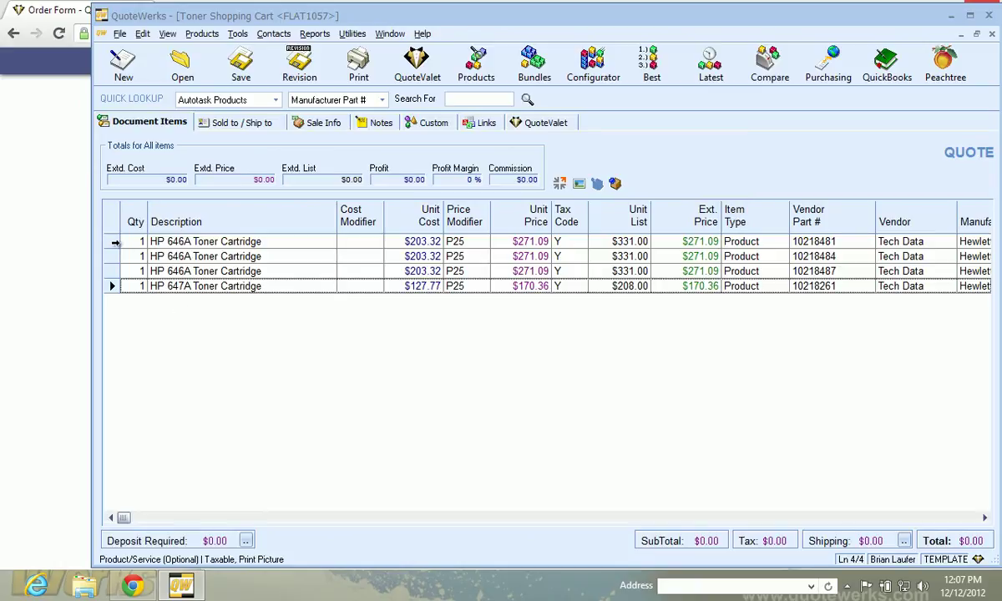
pyautogui.click(115, 241)
pyautogui.rightClick(115, 241)
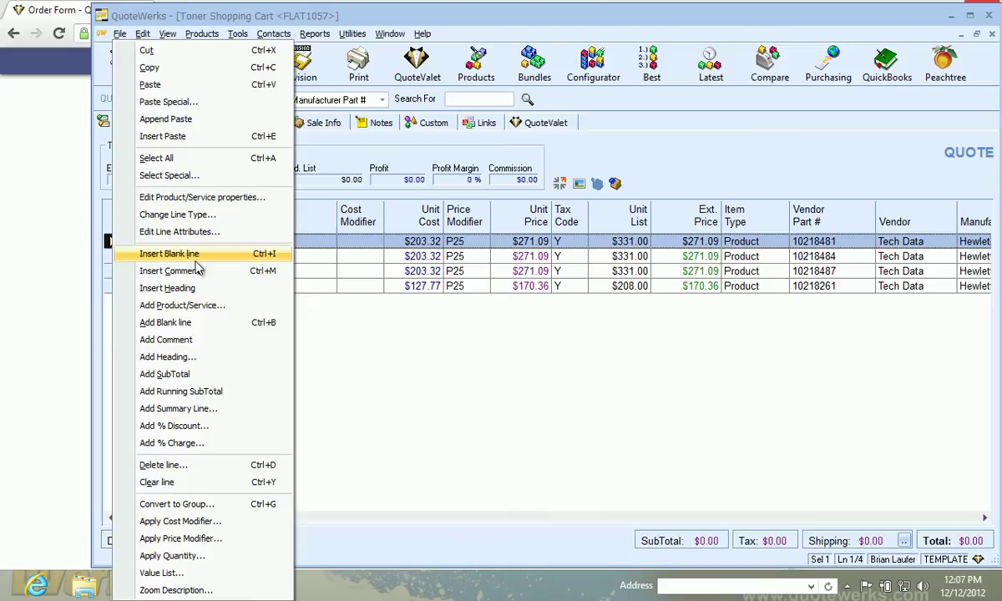
pyautogui.click(192, 288)
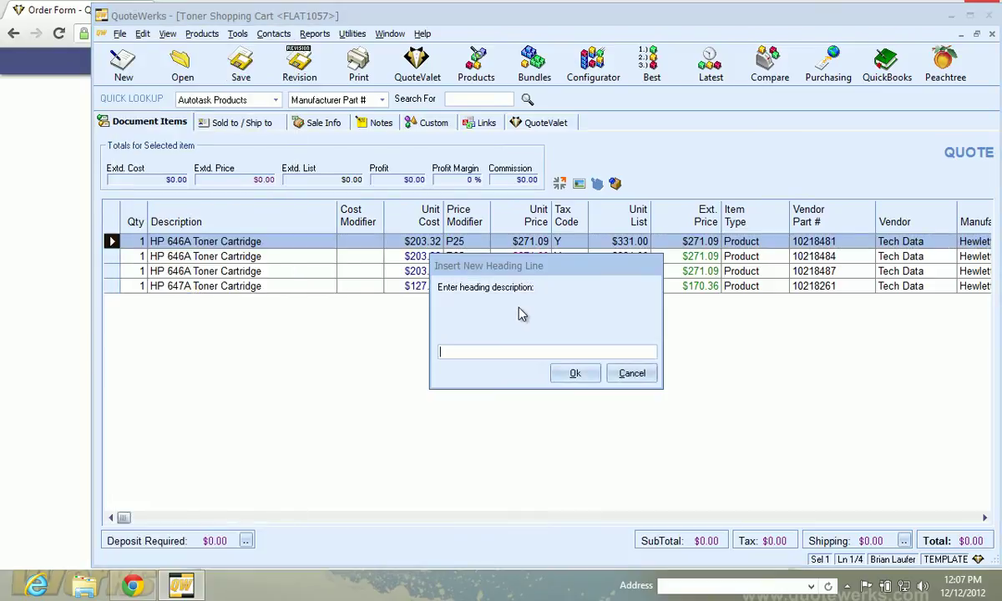
pyautogui.write('Toner')
pyautogui.press('Return')
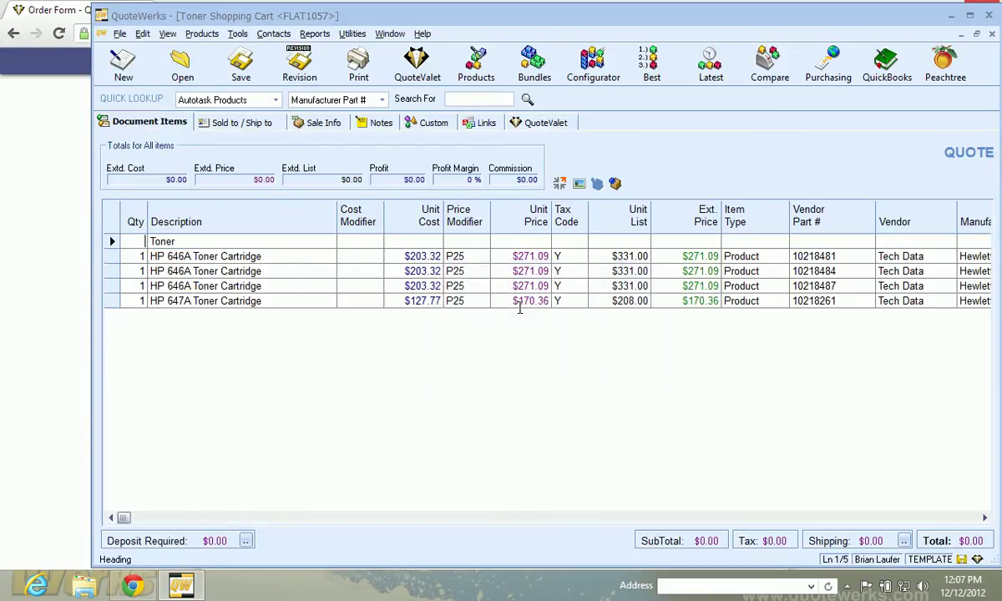
pyautogui.click(243, 300)
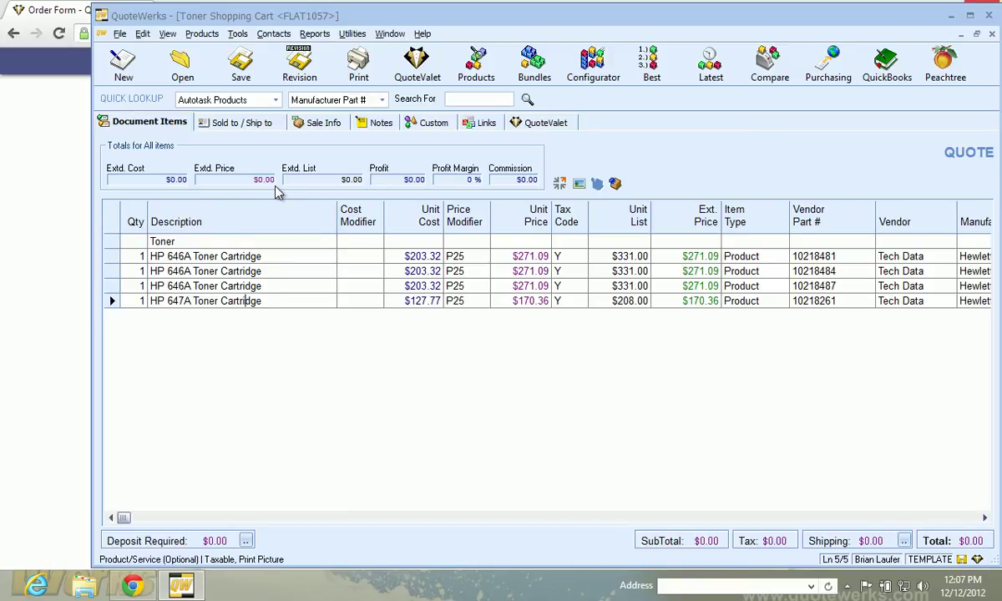
# Append the yellow patch cable A3L980-14-YLW-S from SYNNEX to the quote
pyautogui.click(493, 71)
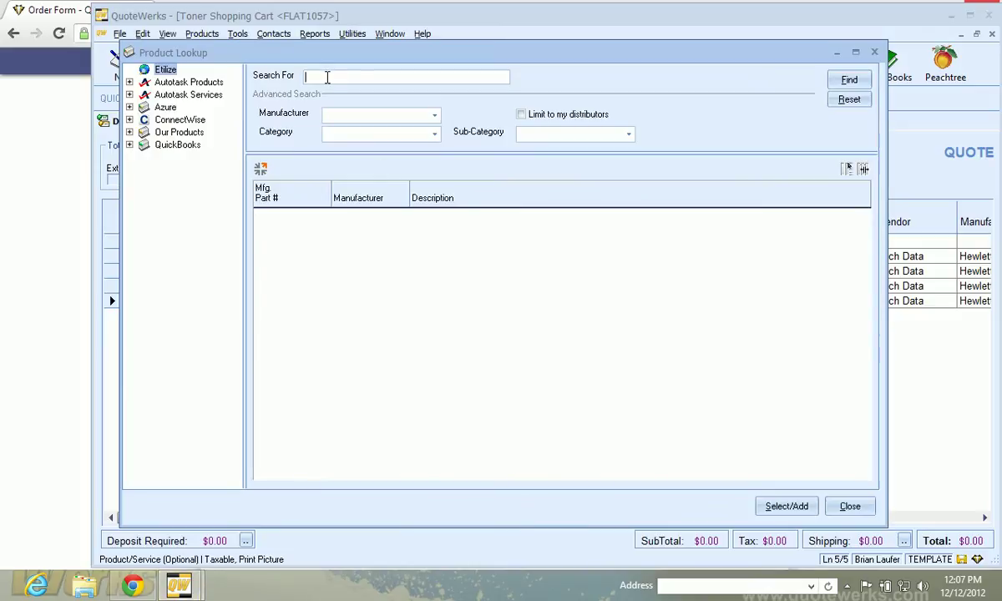
pyautogui.press('F2')
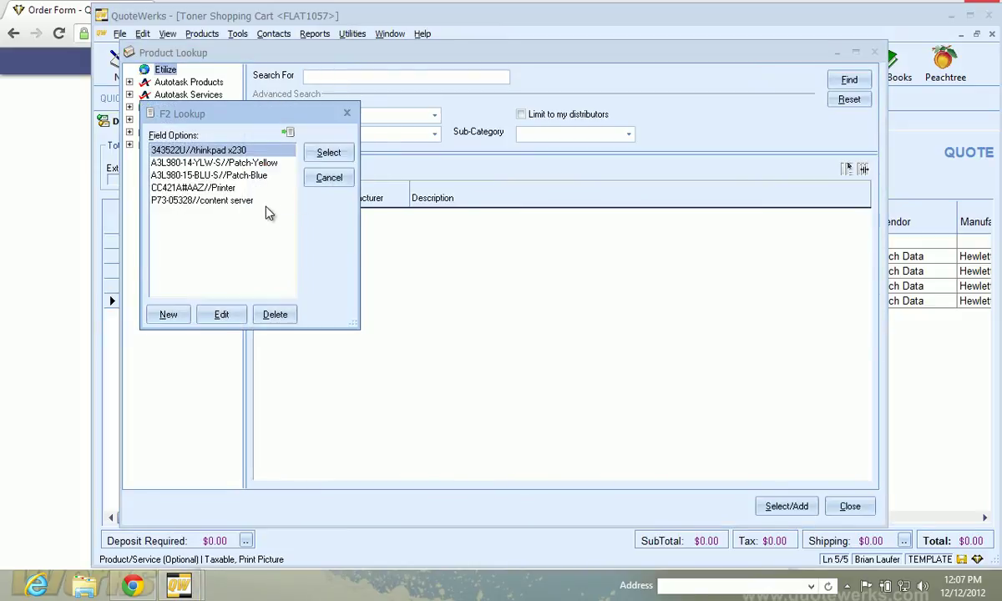
pyautogui.doubleClick(222, 163)
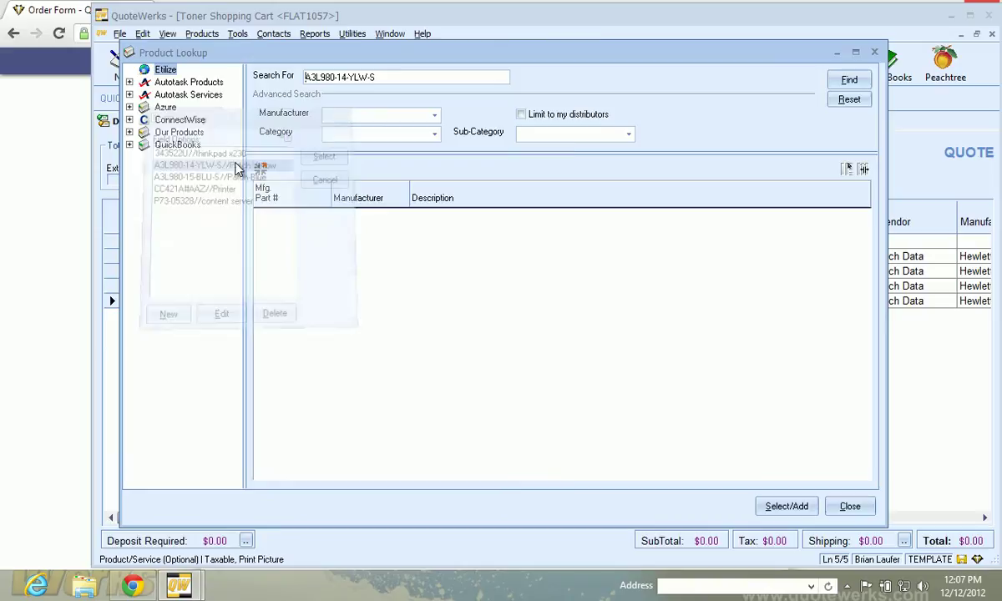
pyautogui.click(843, 79)
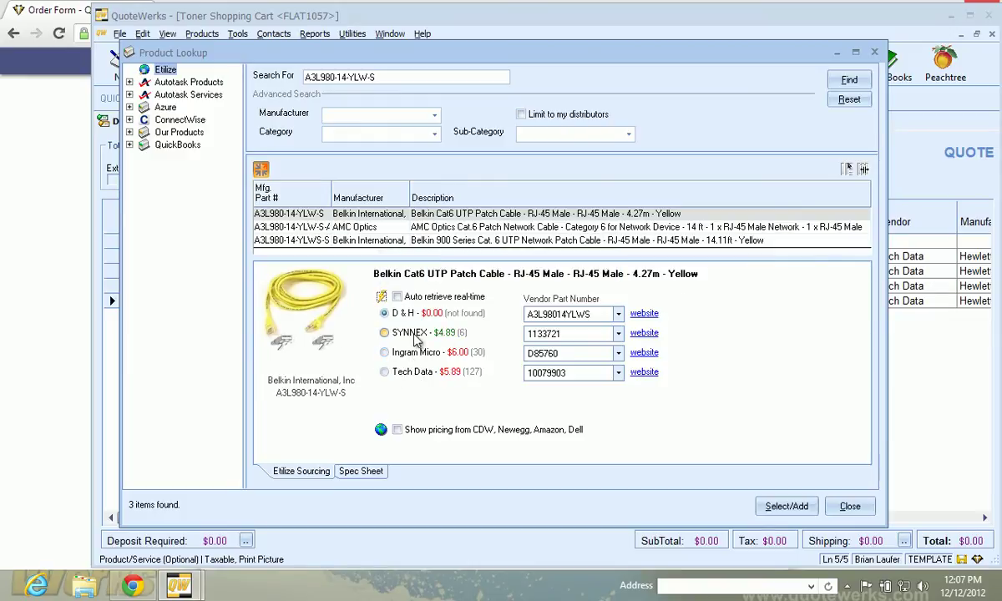
pyautogui.click(413, 333)
pyautogui.doubleClick(415, 337)
pyautogui.click(470, 389)
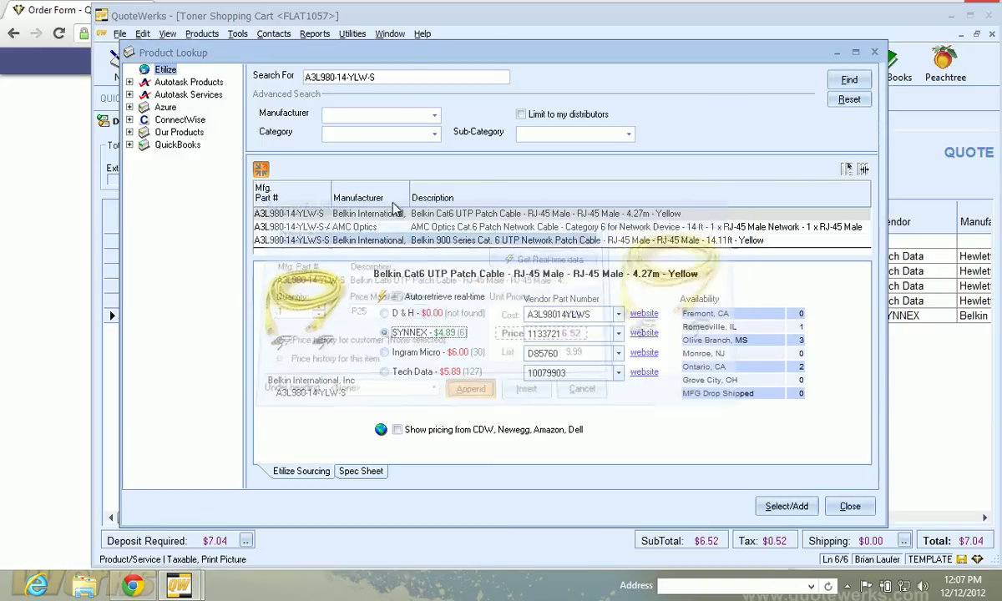
# Search again for printer CC421A#AAZ and show its accessories
pyautogui.click(368, 74)
pyautogui.press('F2')
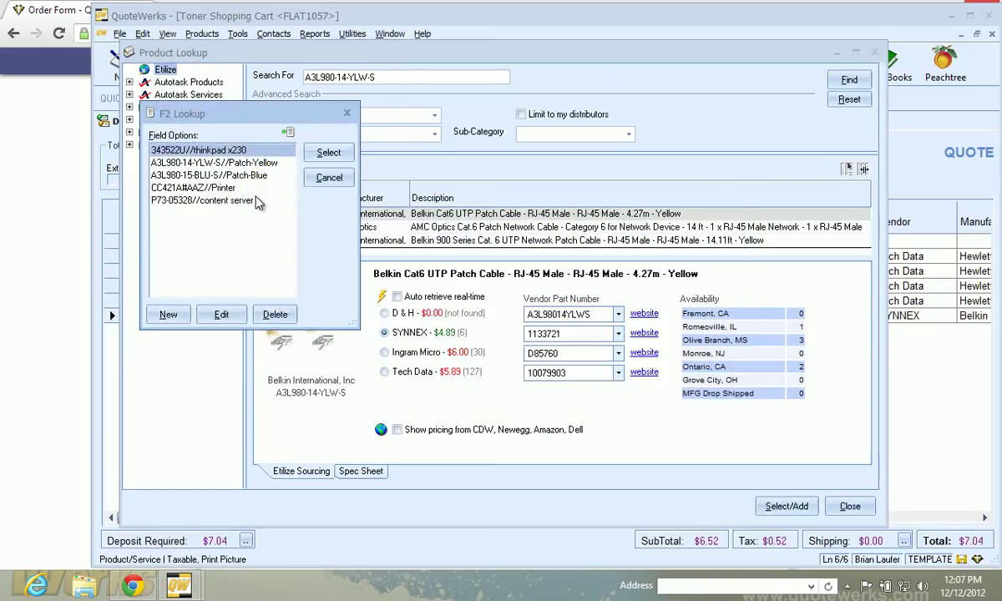
pyautogui.click(200, 189)
pyautogui.doubleClick(200, 188)
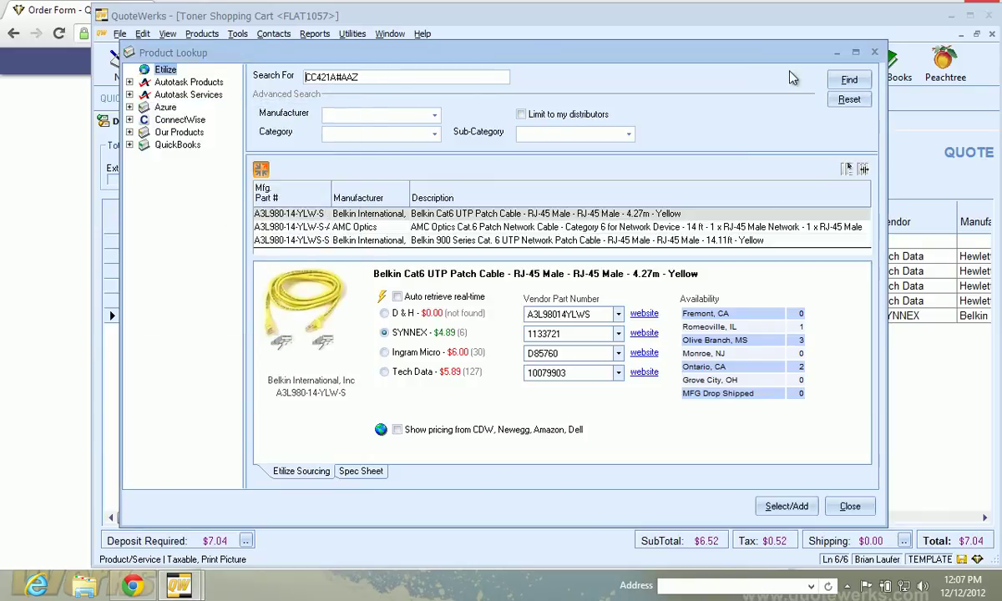
pyautogui.click(837, 79)
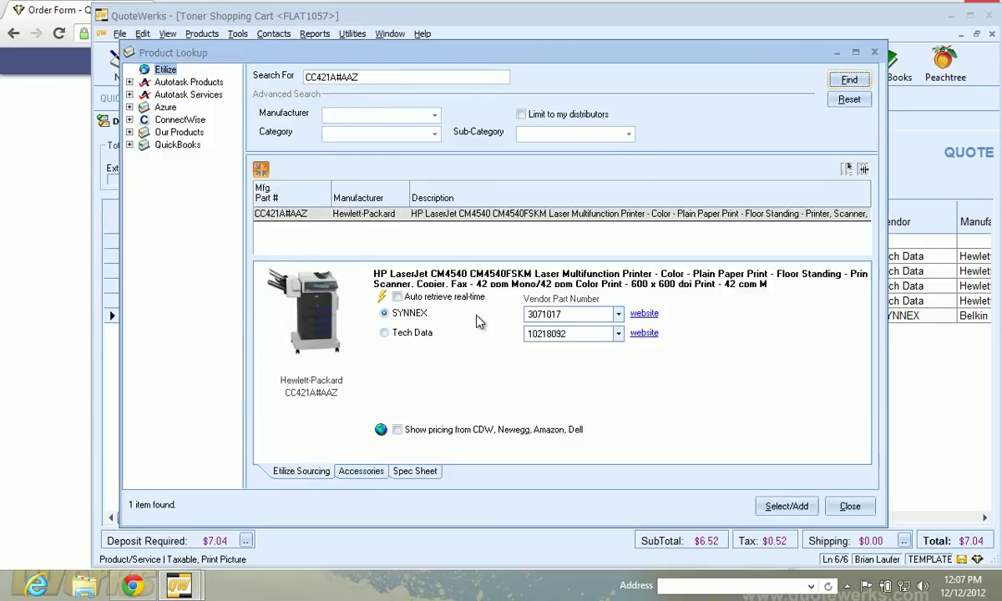
pyautogui.click(358, 474)
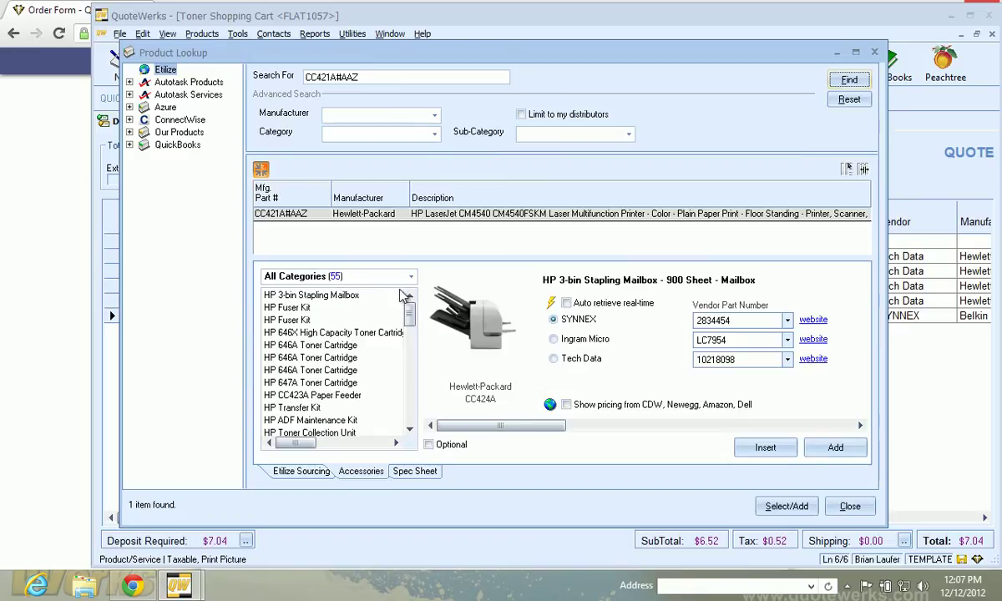
# Append HP Premium Cover Paper sourced from D & H to the end of the quote
pyautogui.scroll(-4, 409, 335)
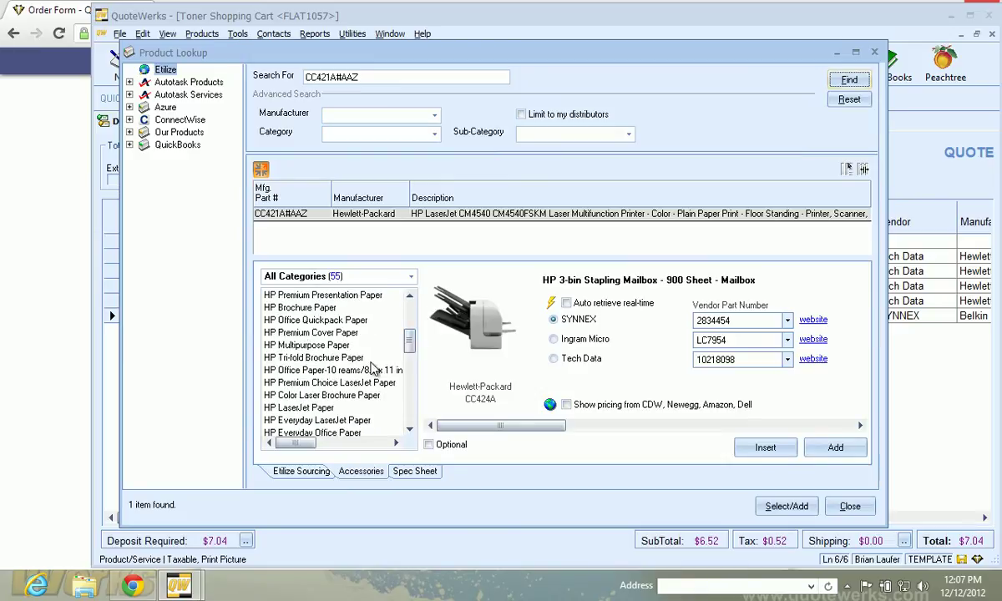
pyautogui.click(303, 345)
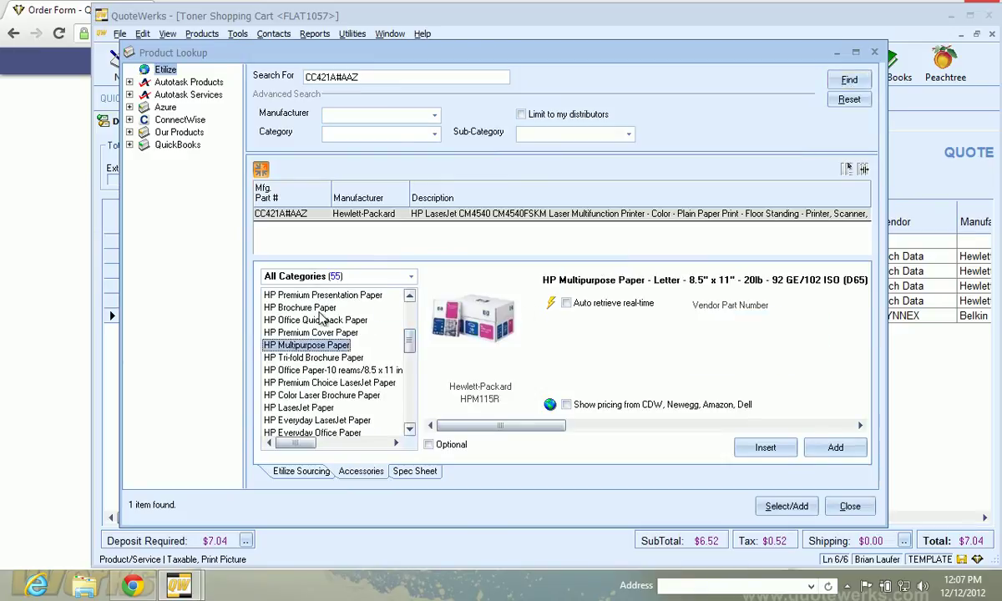
pyautogui.click(310, 333)
pyautogui.click(554, 321)
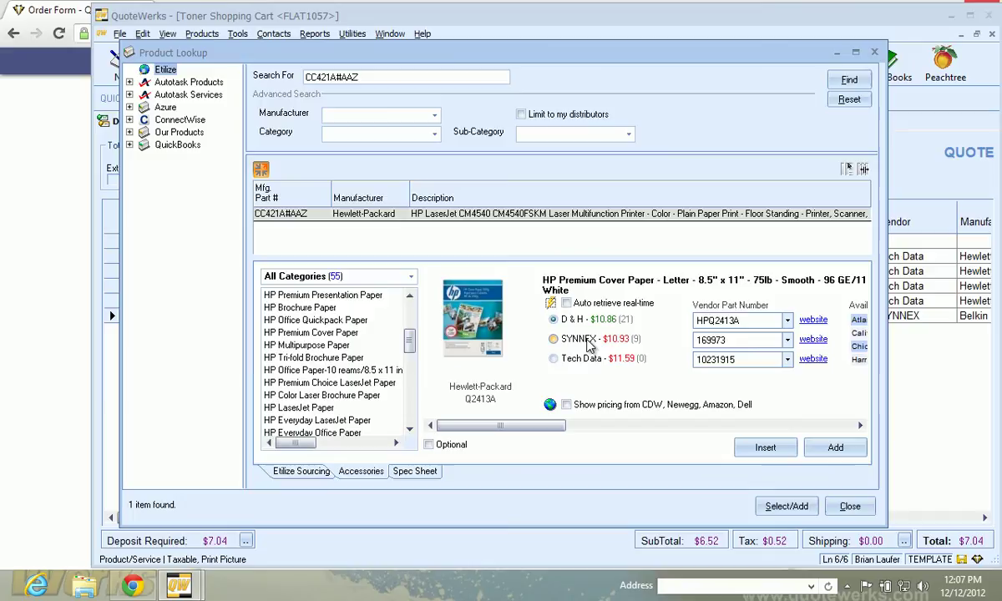
pyautogui.doubleClick(577, 320)
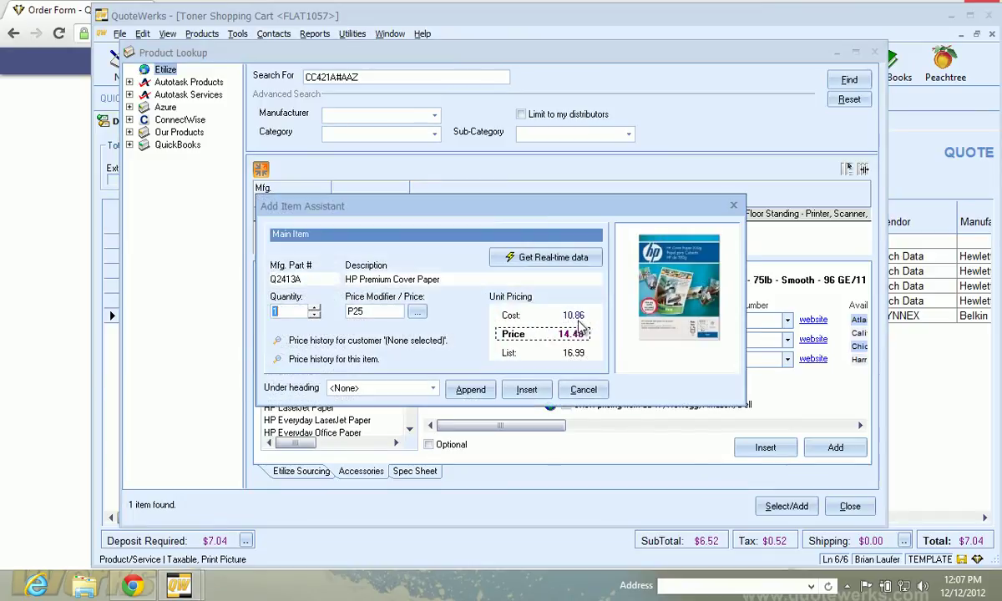
pyautogui.click(470, 389)
pyautogui.click(850, 506)
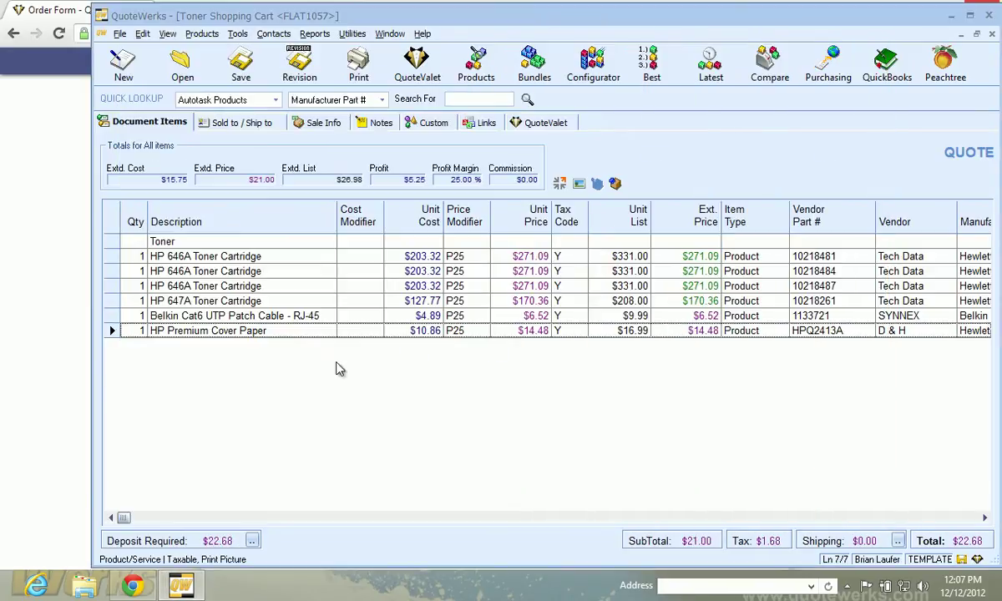
# Insert a 'Misc' heading above the Belkin cable line
pyautogui.rightClick(109, 316)
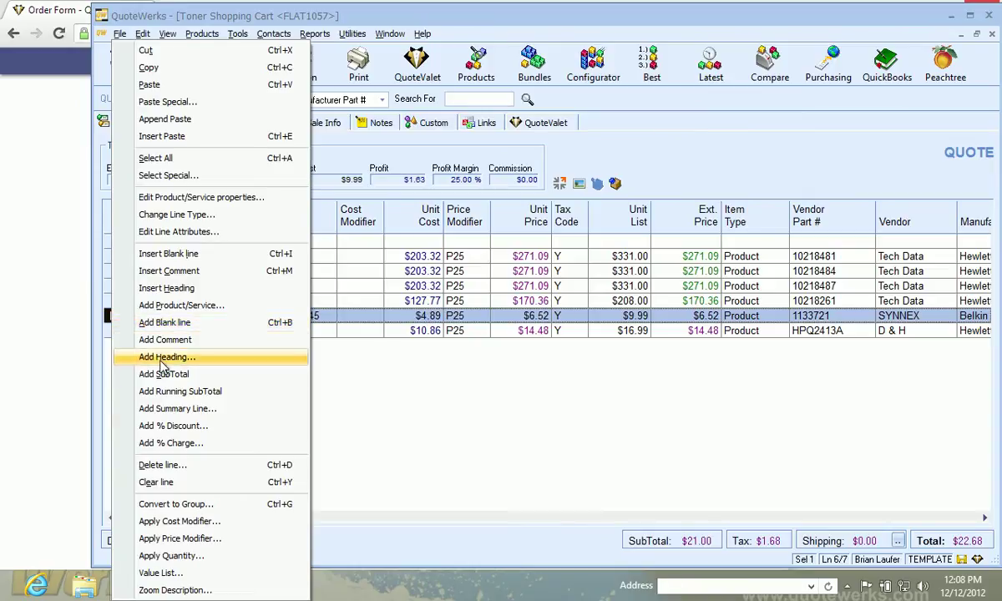
pyautogui.click(202, 287)
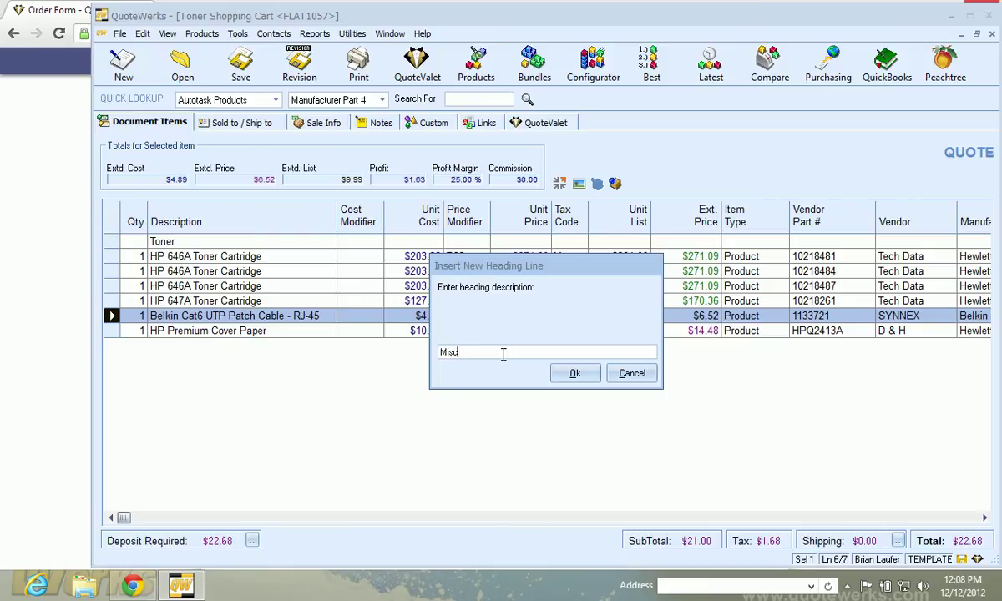
pyautogui.press('Return')
# Make the cable and cover paper lines optional and re-save as a QuoteValet order form
pyautogui.click(112, 330)
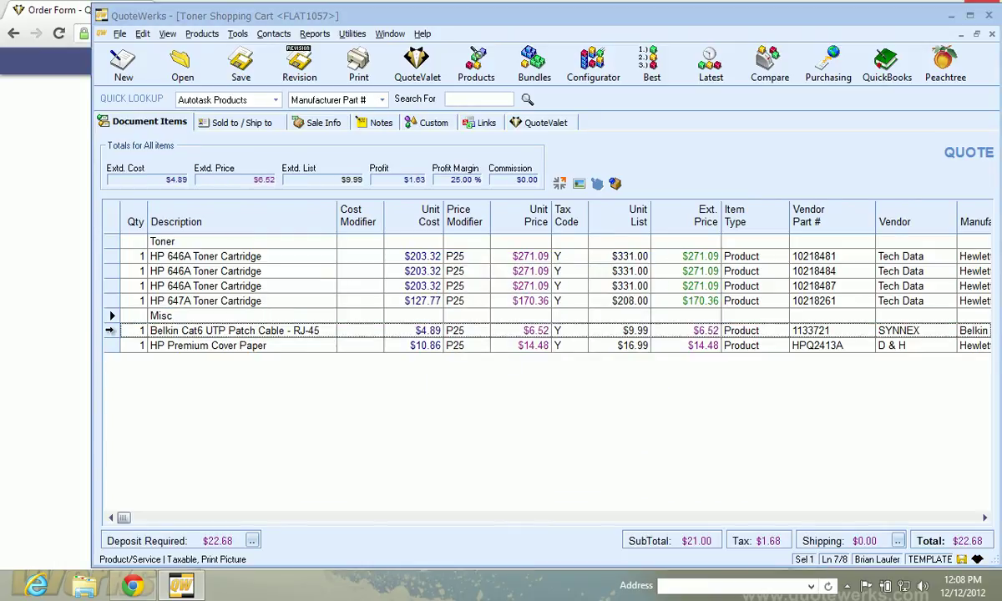
pyautogui.keyDown('shift'); pyautogui.click(112, 346); pyautogui.keyUp('shift')
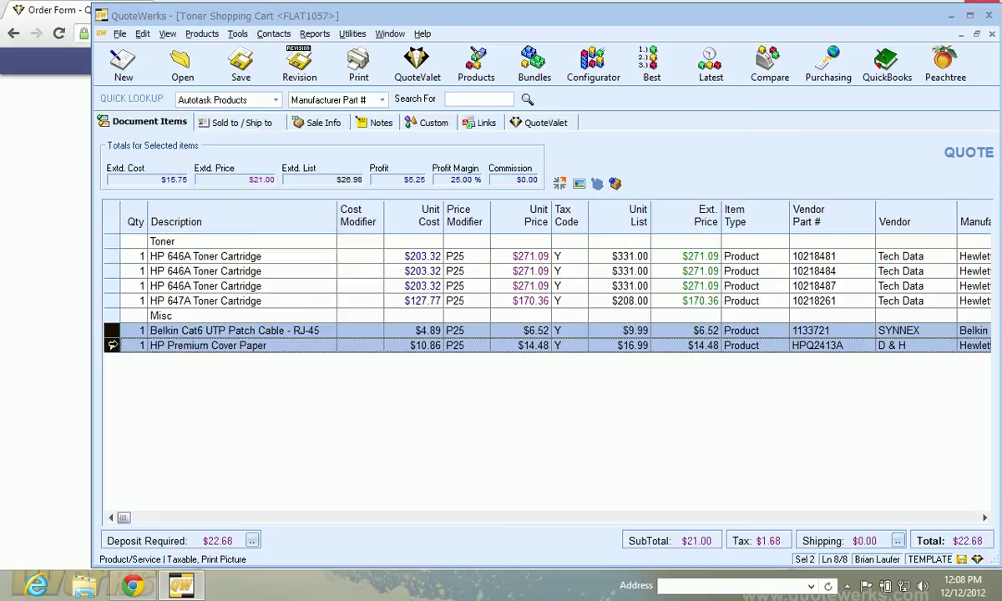
pyautogui.rightClick(114, 346)
pyautogui.click(189, 234)
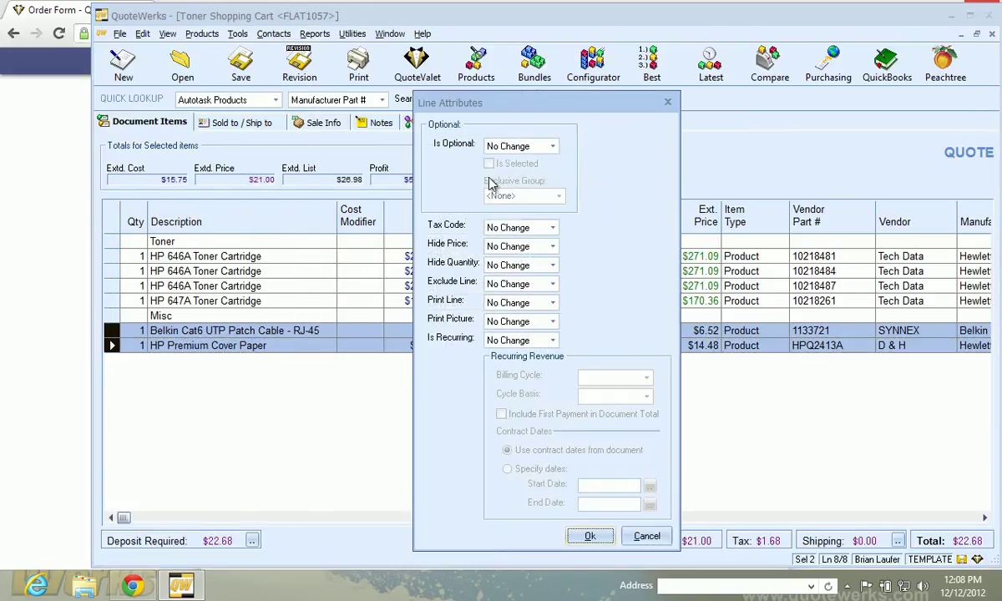
pyautogui.click(519, 146)
pyautogui.click(509, 171)
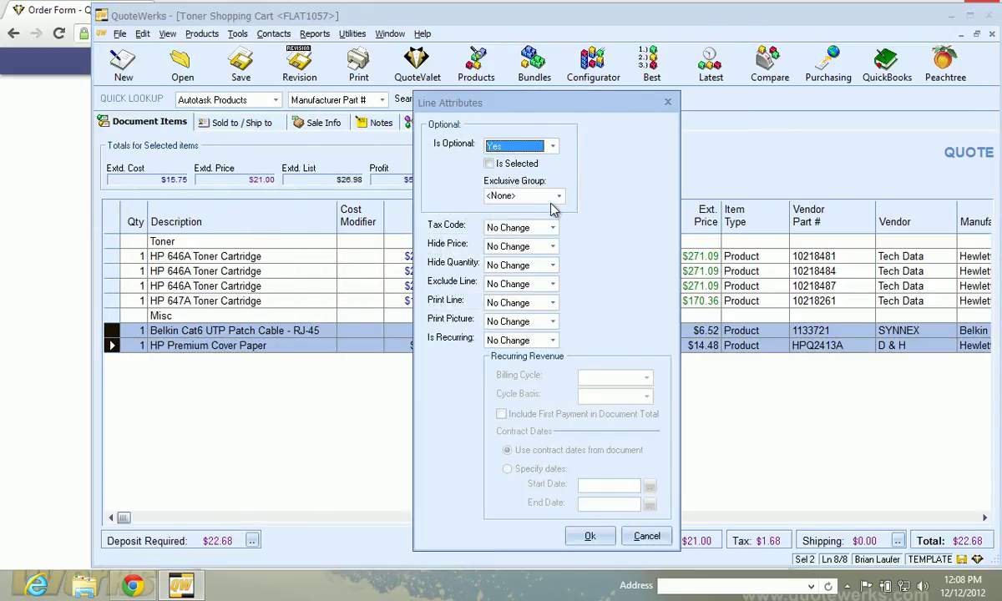
pyautogui.click(590, 536)
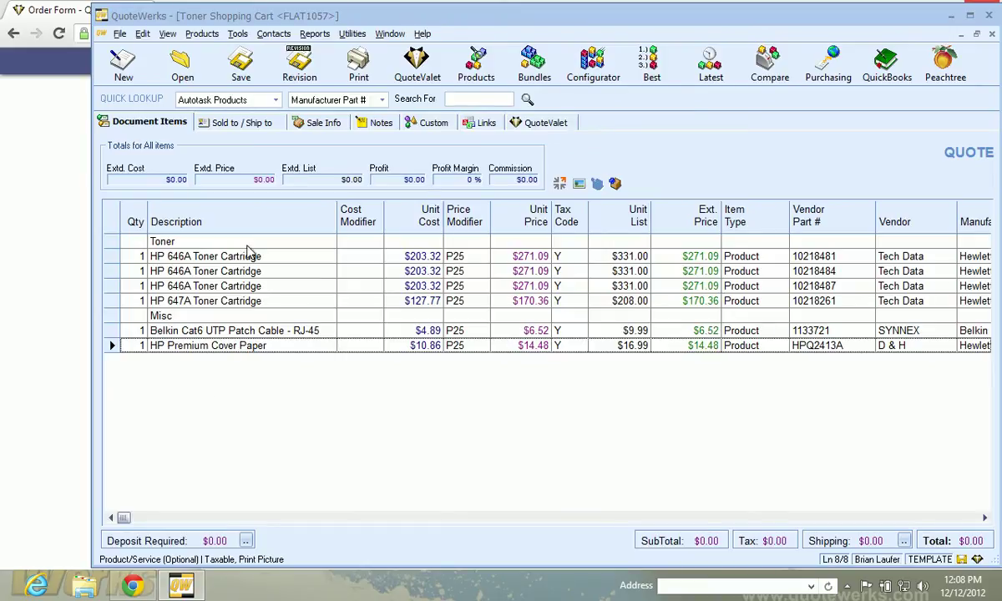
pyautogui.click(240, 65)
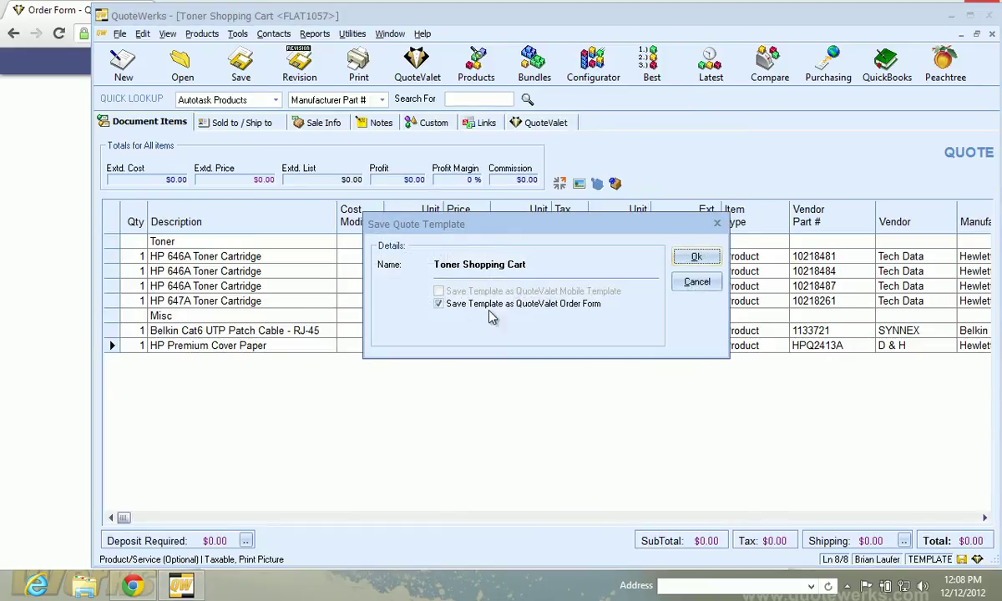
pyautogui.click(697, 257)
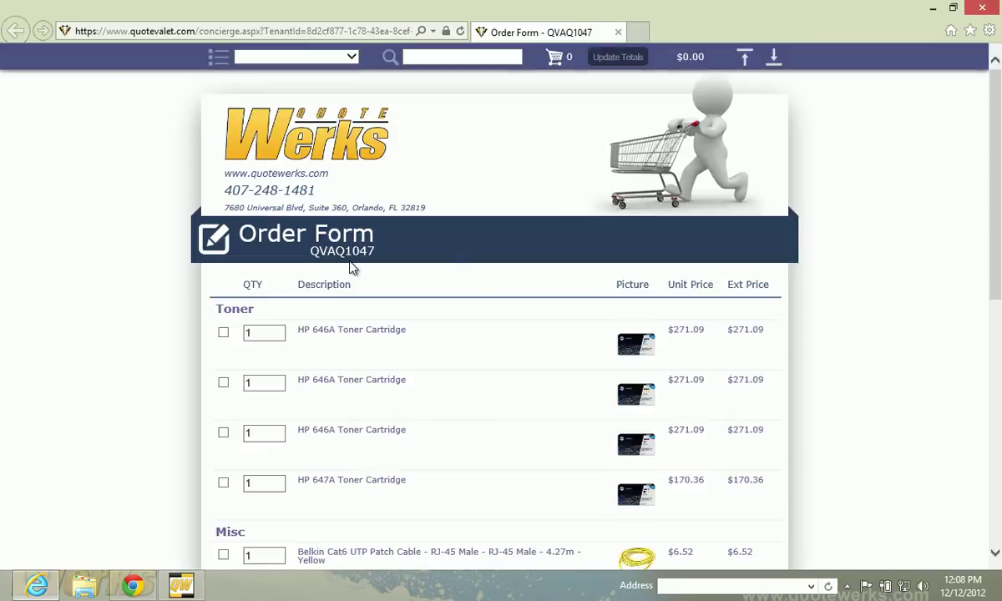
# Scroll through the published order form and jump to its Toner section
pyautogui.scroll(-3, 178, 251)
pyautogui.scroll(2, 178, 251)
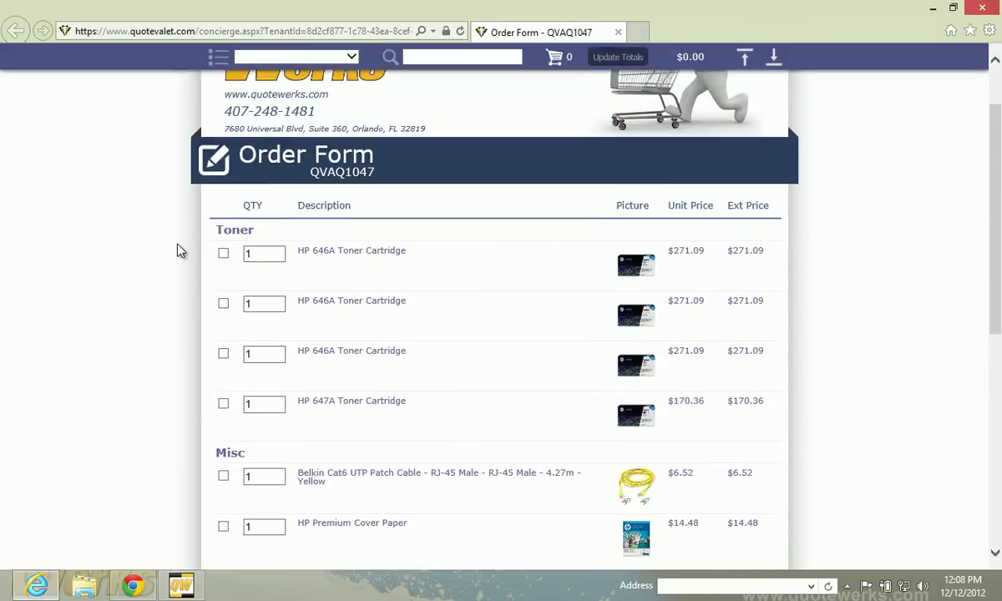
pyautogui.scroll(-1, 178, 251)
pyautogui.scroll(1, 178, 250)
pyautogui.scroll(1, 178, 251)
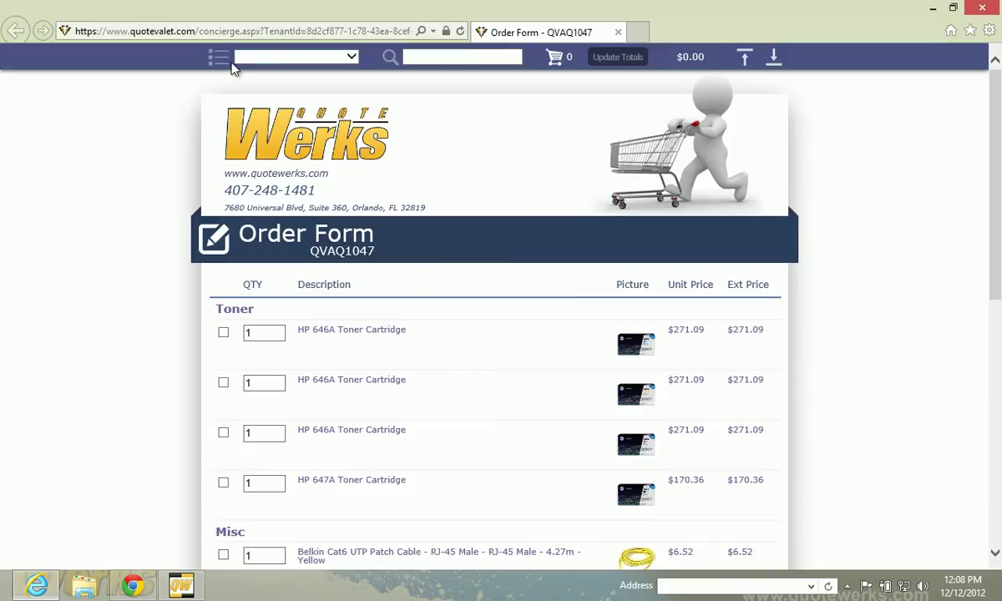
pyautogui.click(334, 57)
pyautogui.click(291, 70)
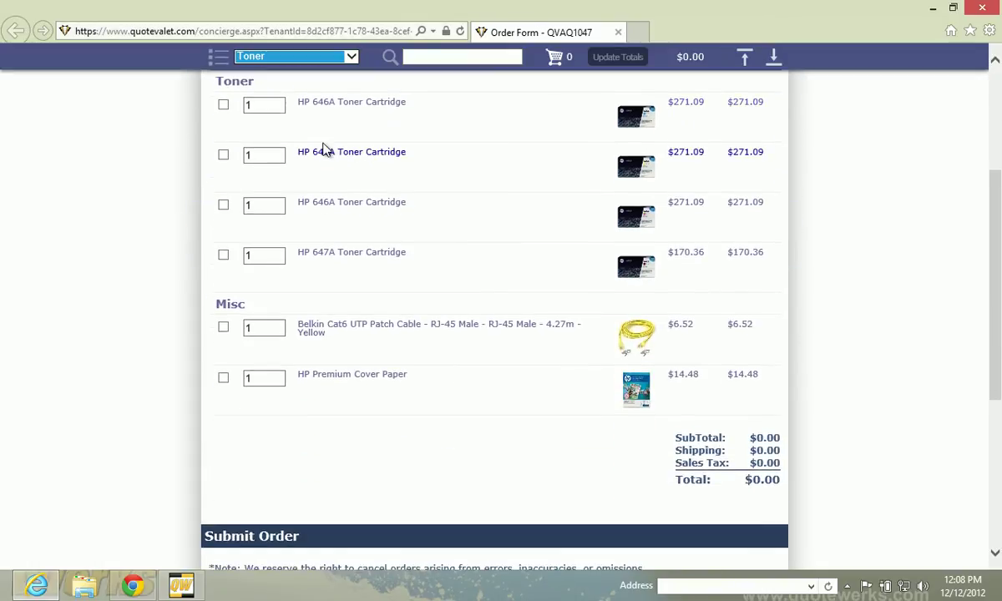
# Search the order form for 'paper', then bring up order form QVAQ1040 in Chrome
pyautogui.click(423, 58)
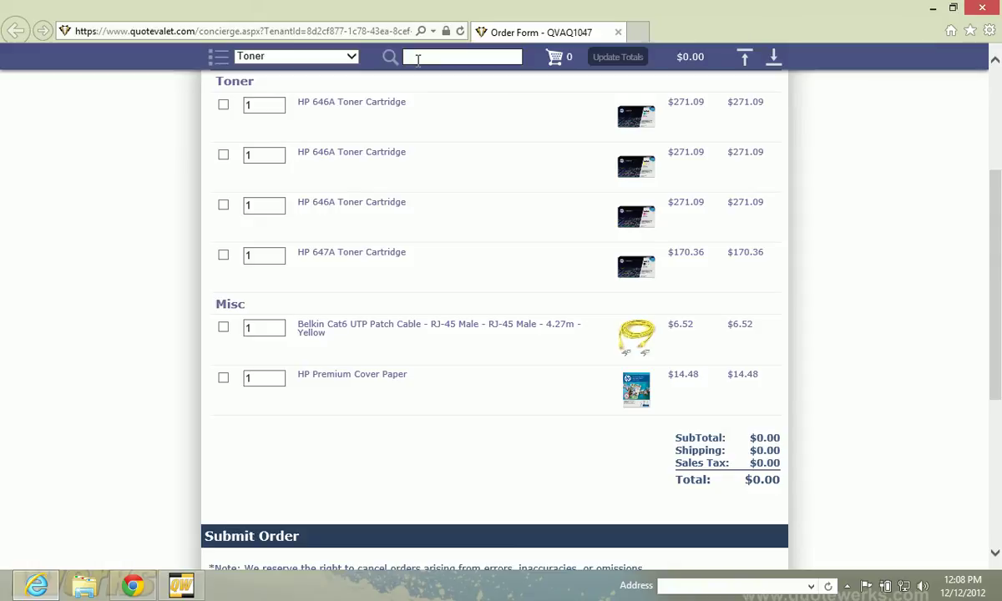
pyautogui.write('paper')
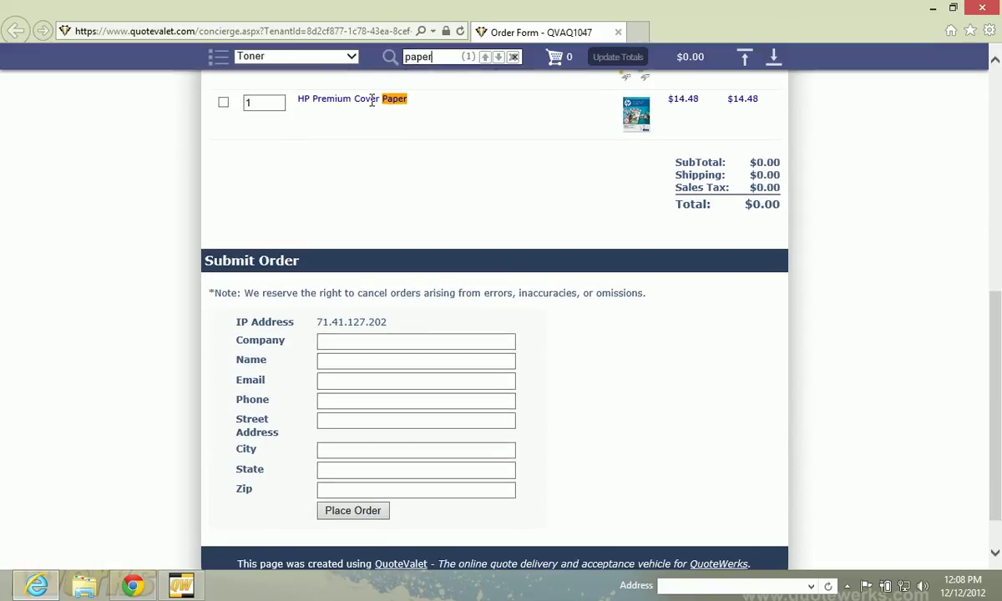
pyautogui.scroll(1, 371, 100)
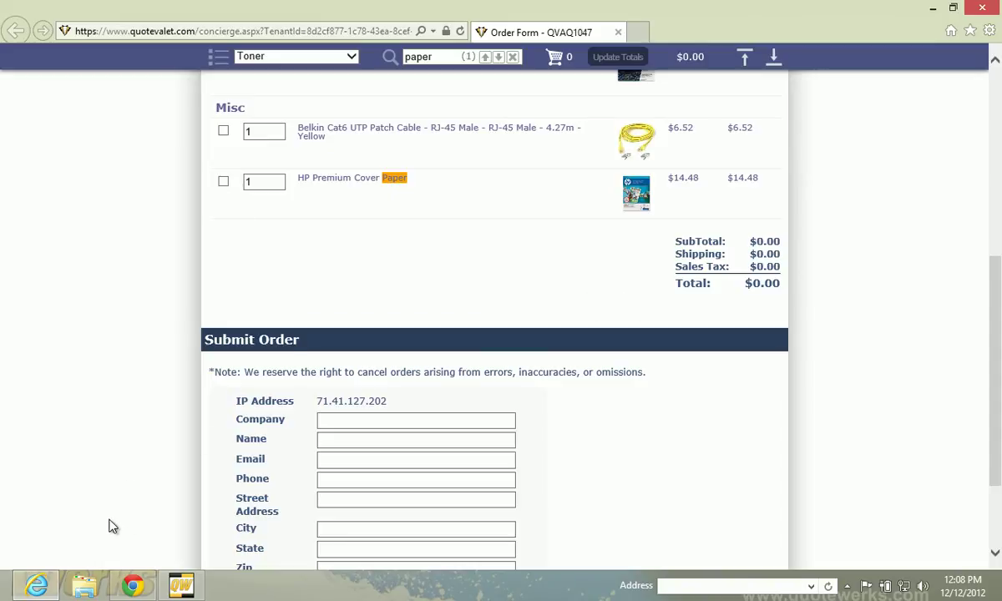
pyautogui.click(132, 585)
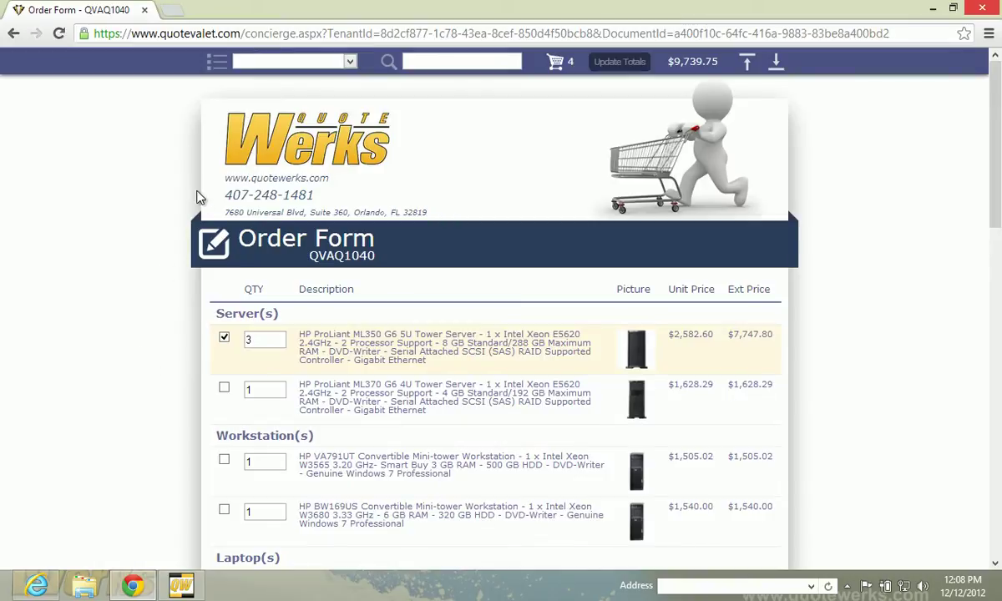
# Remove the first server and the printer from order form QVAQ1040
pyautogui.click(224, 338)
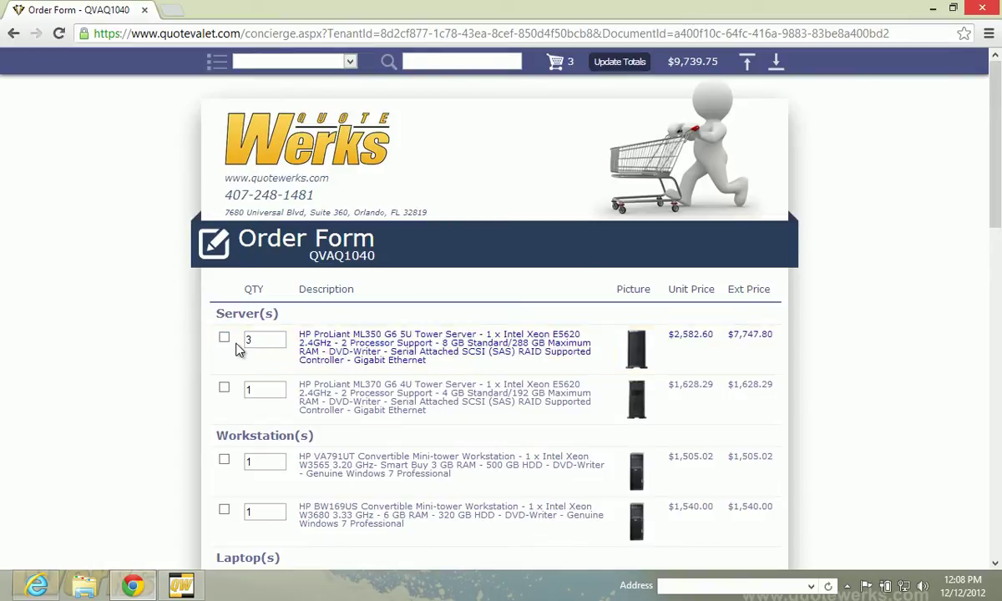
pyautogui.scroll(-4, 134, 339)
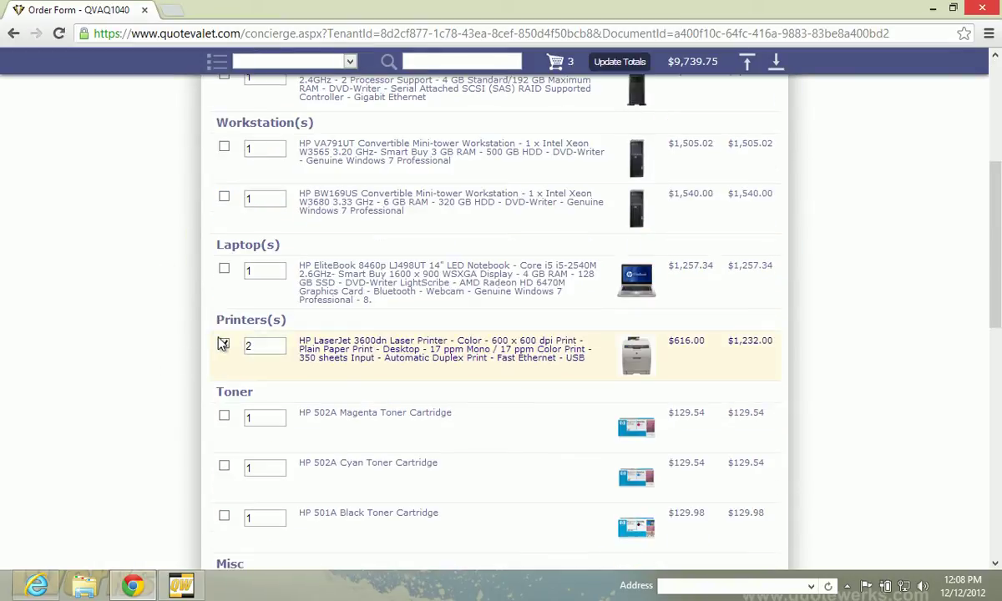
pyautogui.click(223, 344)
pyautogui.scroll(4, 178, 330)
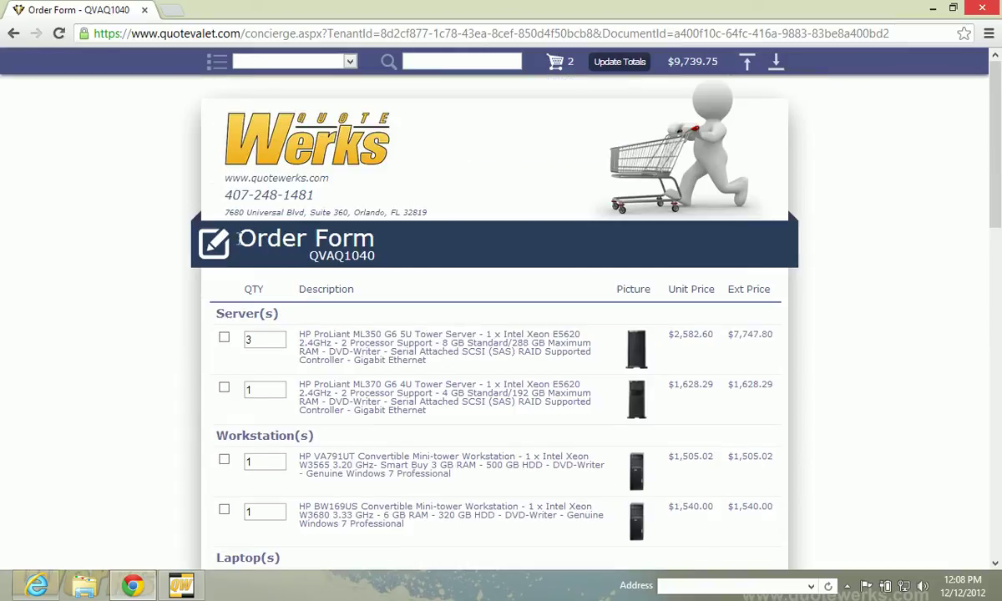
# Jump to the Misc section, remove the USB keyboard and review the form
pyautogui.click(341, 61)
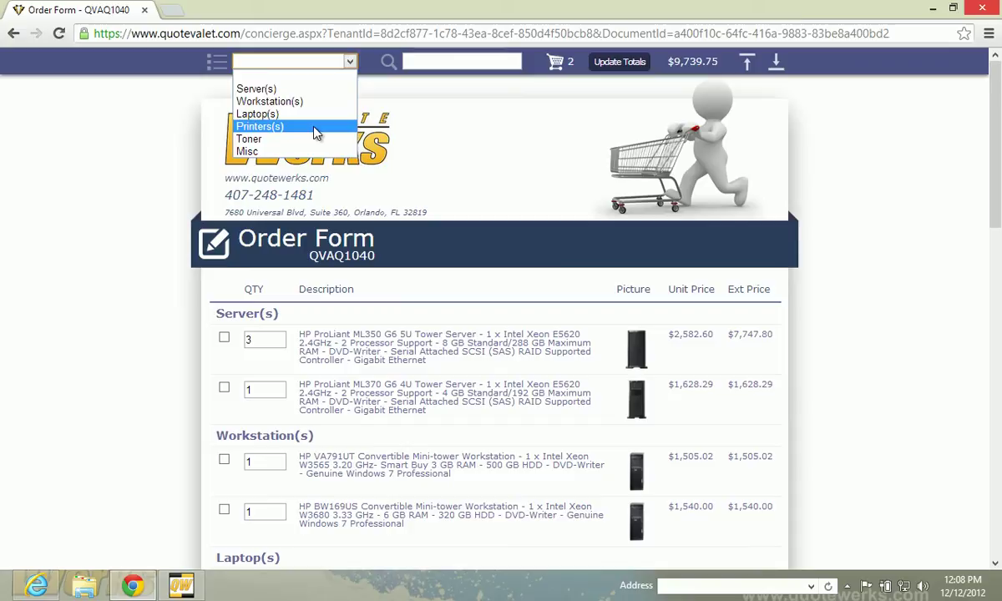
pyautogui.click(258, 152)
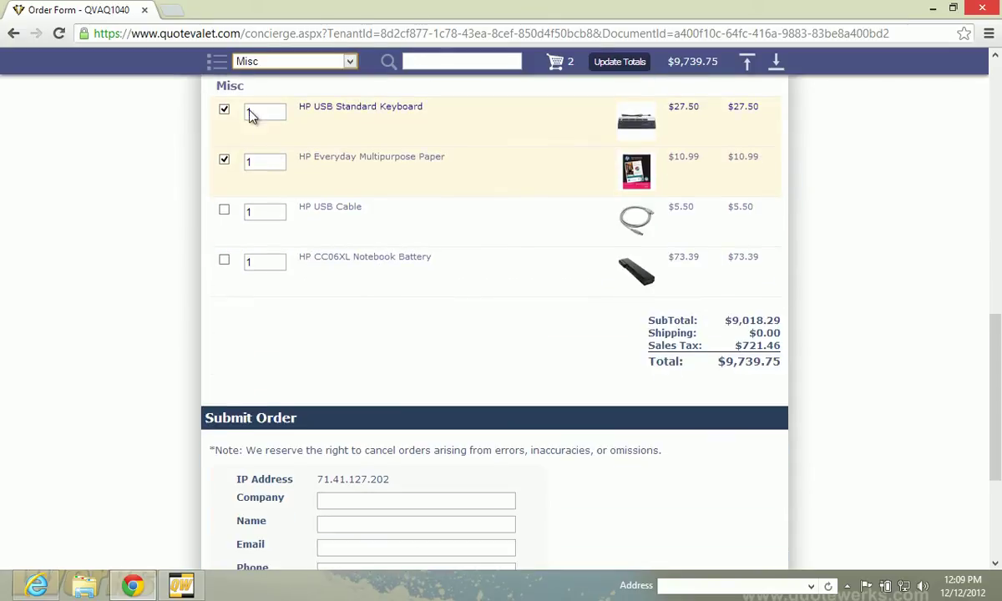
pyautogui.click(224, 109)
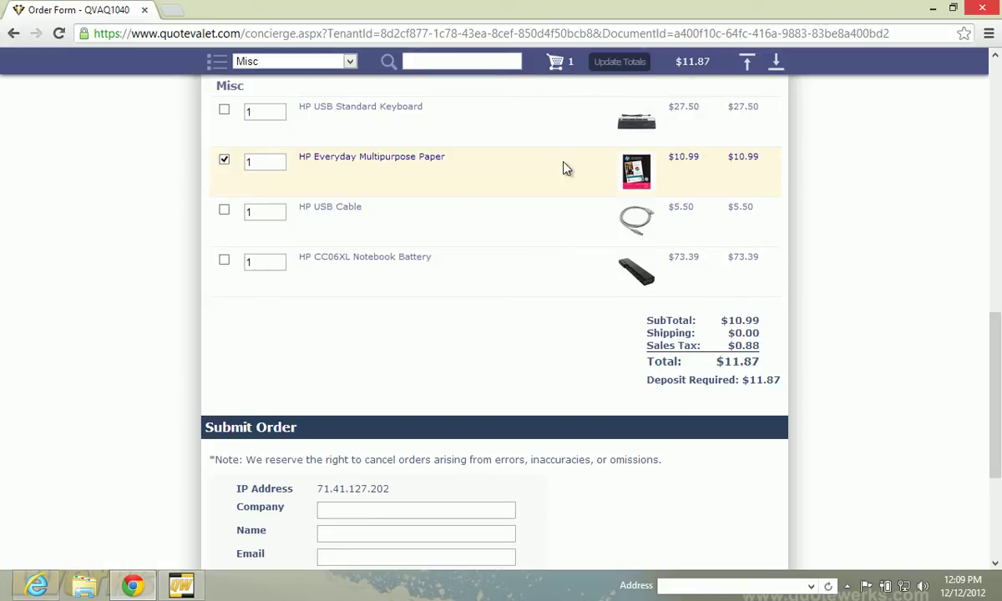
pyautogui.scroll(-3, 856, 251)
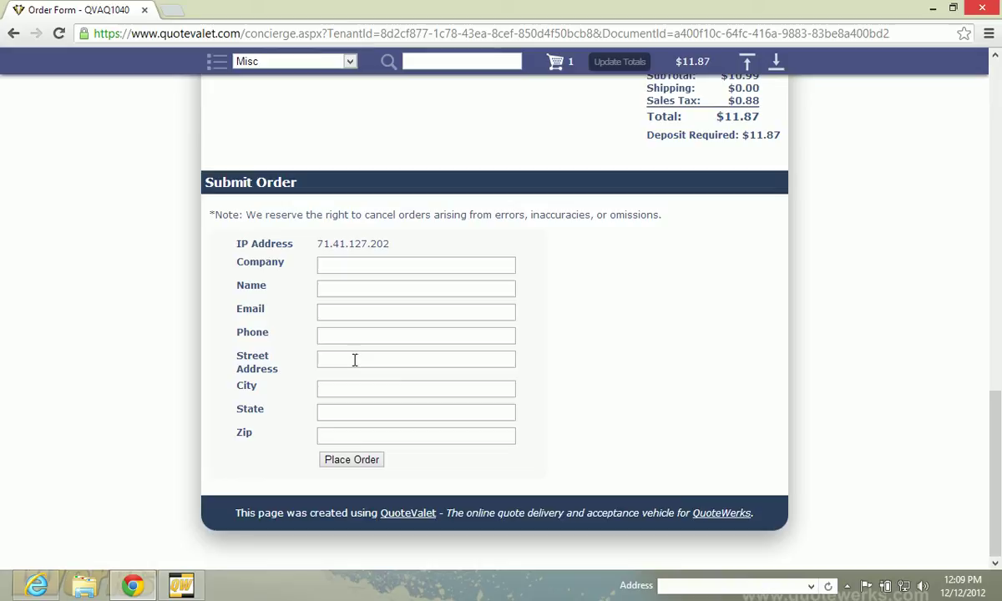
pyautogui.scroll(15, 354, 359)
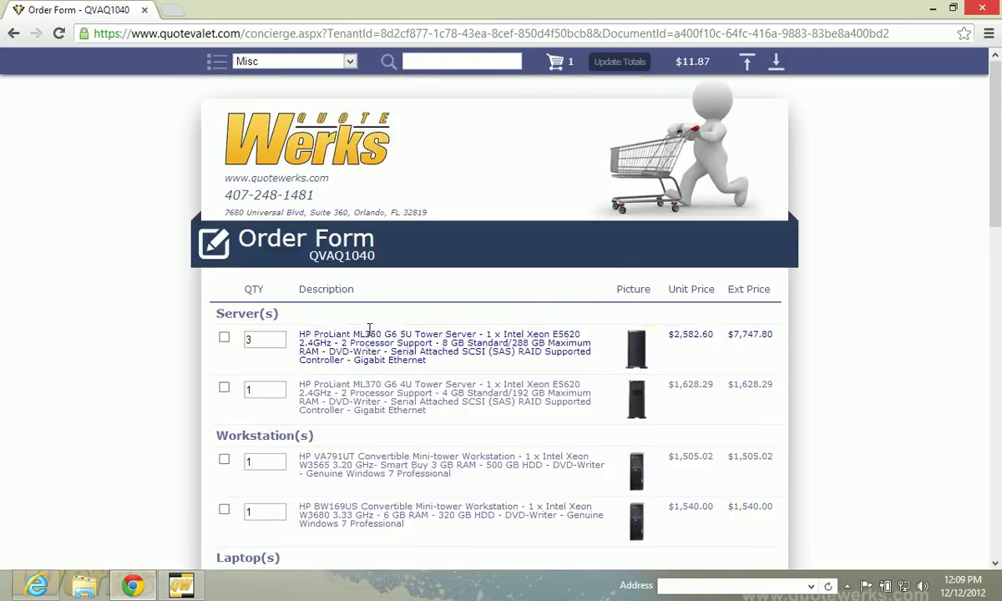
pyautogui.scroll(-20, 369, 330)
pyautogui.scroll(8, 369, 331)
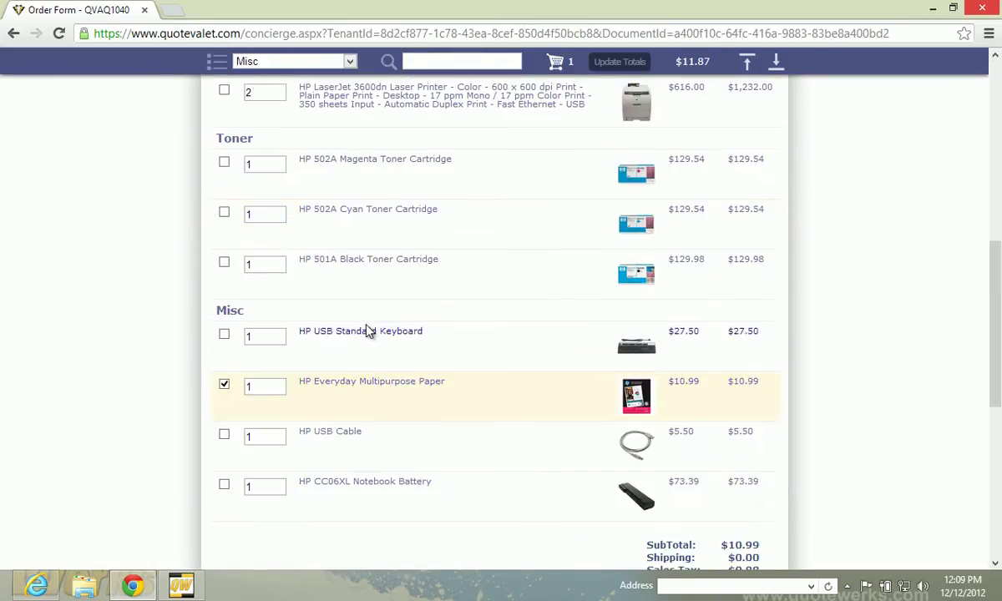
pyautogui.scroll(10, 367, 331)
# Back in QuoteWerks, dismiss the order-form-saved notice and select the first toner's unit cost
pyautogui.click(181, 584)
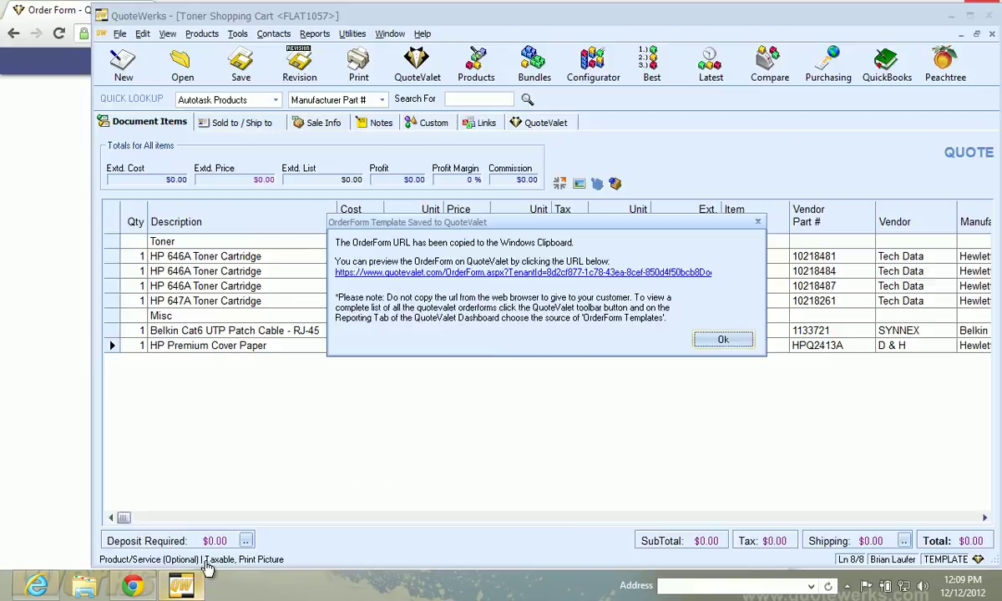
pyautogui.click(705, 338)
pyautogui.press('Up')
pyautogui.press('Up')
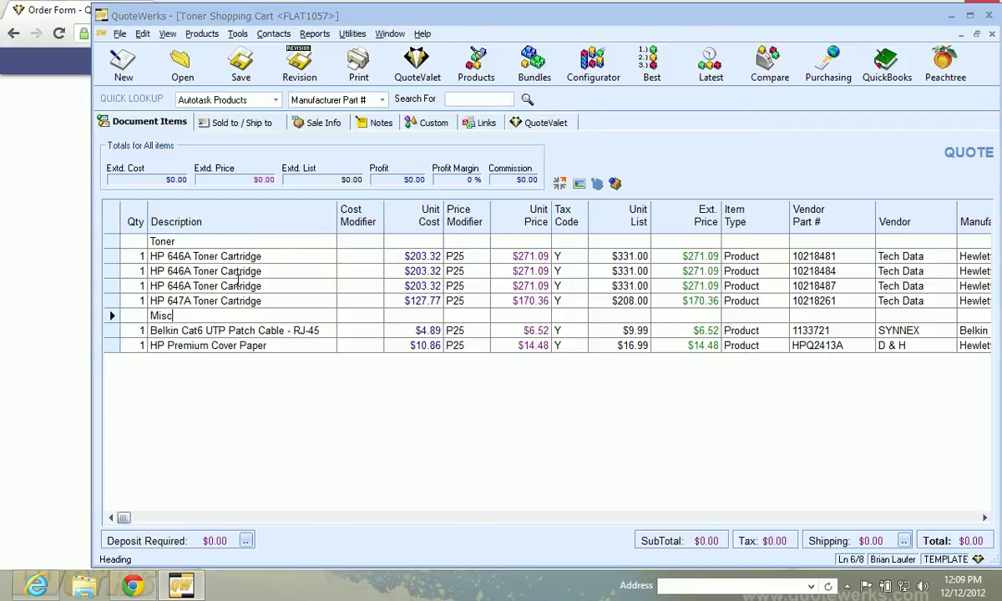
pyautogui.click(420, 257)
# Set Joes Brewing Company as the Sold to customer from the contact lookup
pyautogui.click(222, 121)
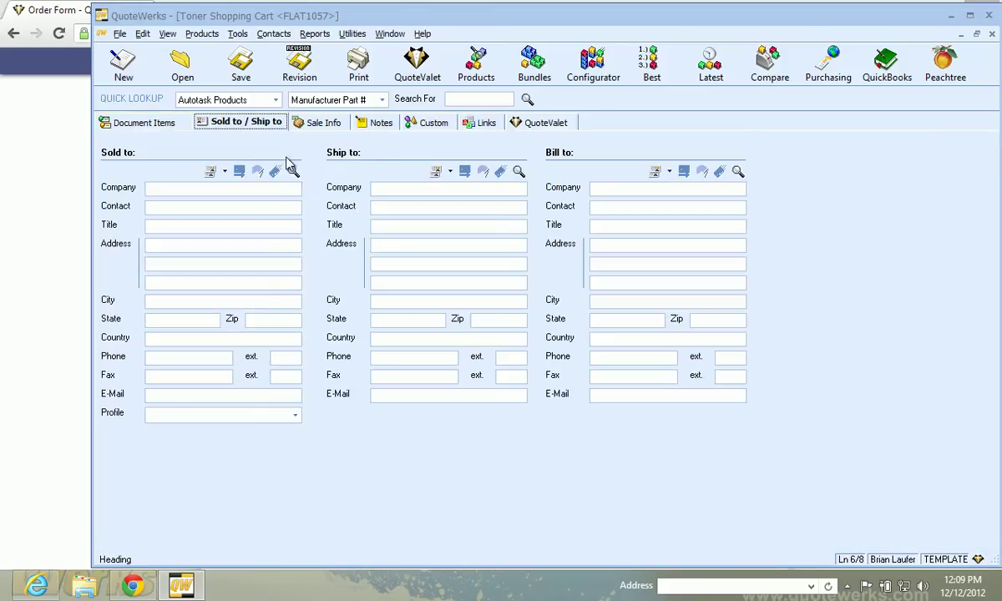
pyautogui.click(293, 171)
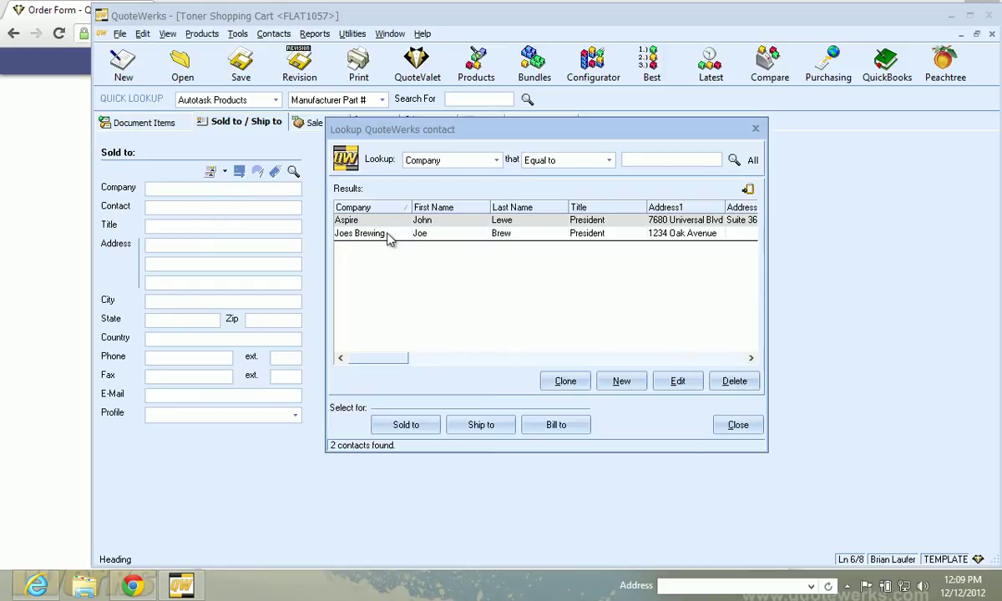
pyautogui.click(392, 236)
pyautogui.doubleClick(361, 234)
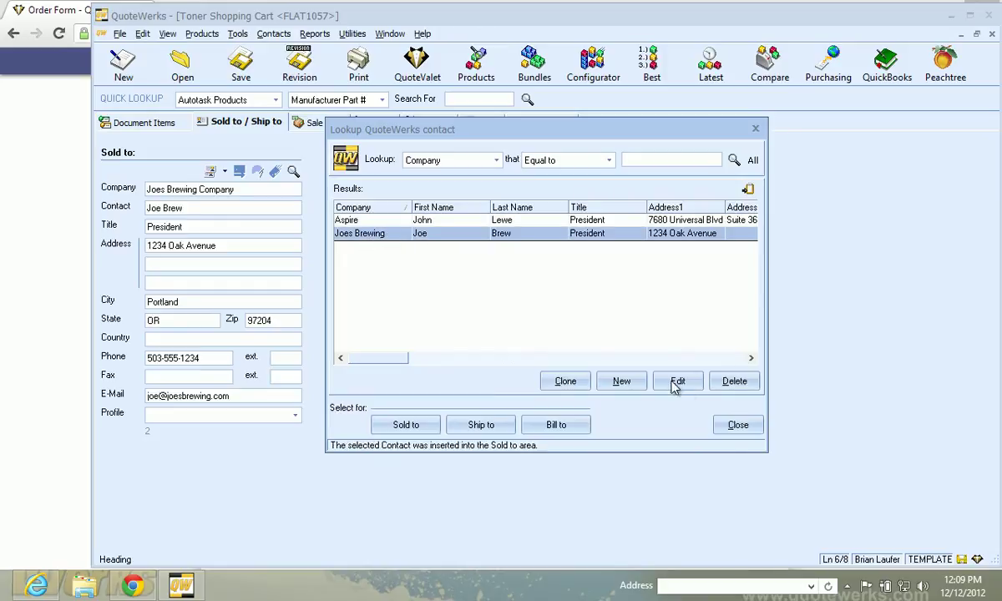
pyautogui.click(738, 424)
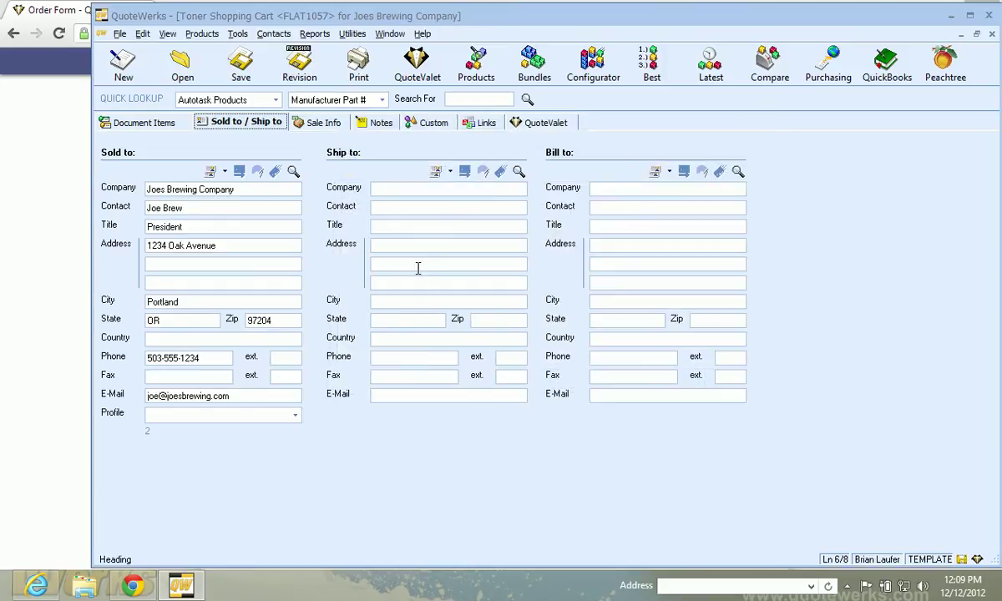
# Save the template as QuoteValet order form QVAQ1048 and open it in the browser
pyautogui.click(240, 77)
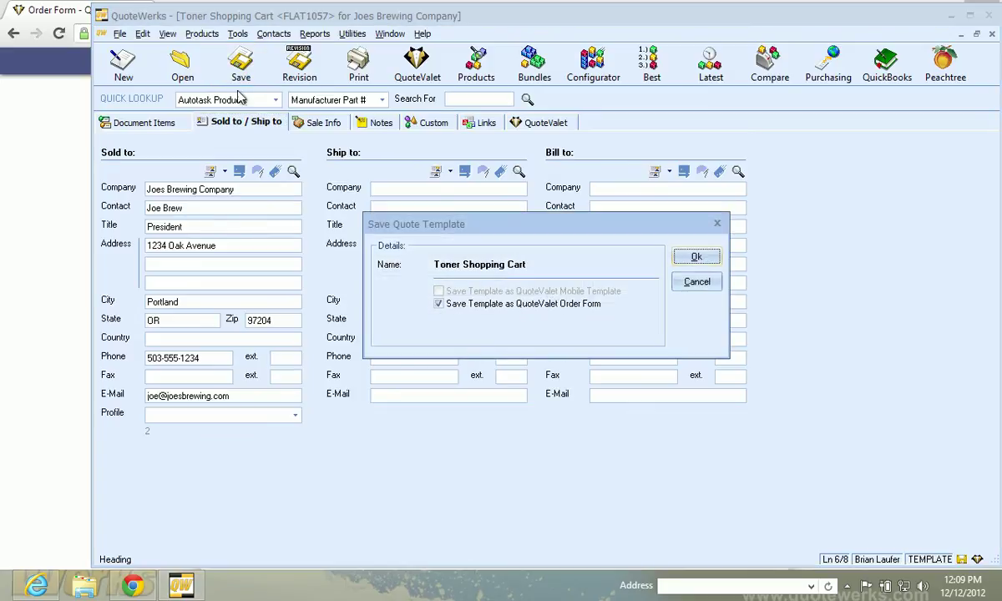
pyautogui.click(694, 257)
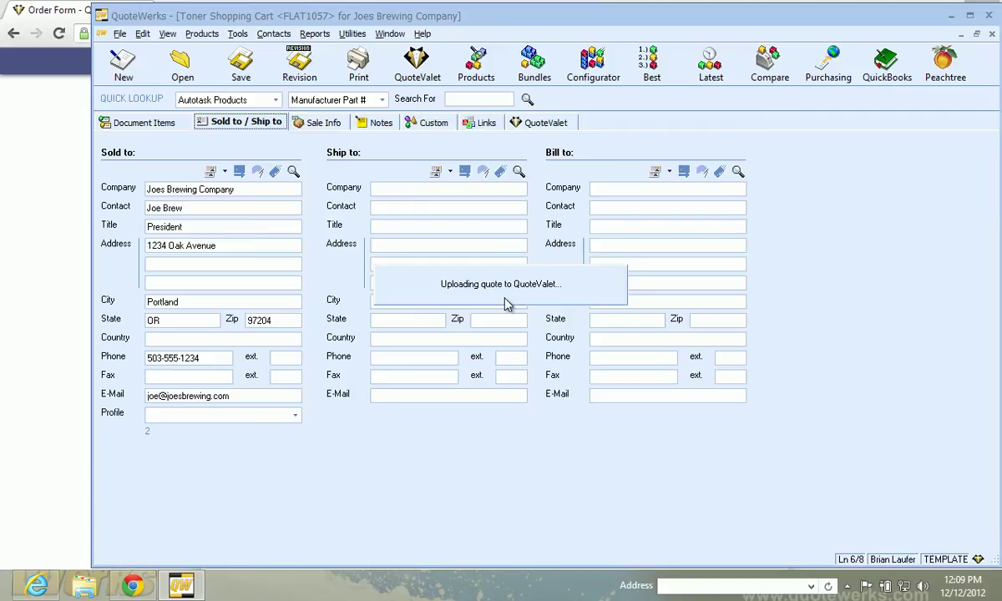
pyautogui.click(489, 272)
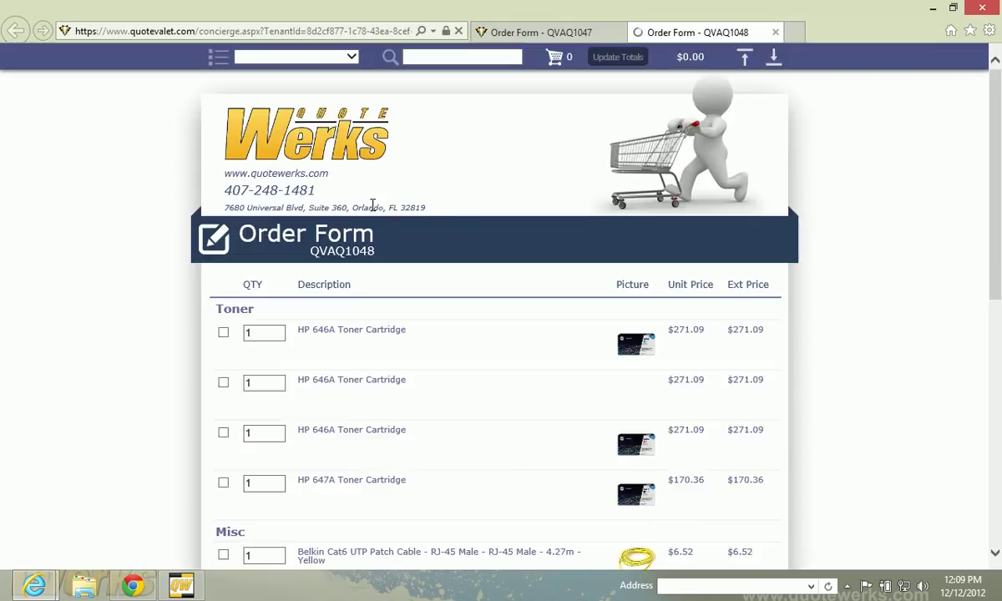
# Place order QVAQ1048 with the prefilled Joes Brewing Company details
pyautogui.scroll(-7, 858, 257)
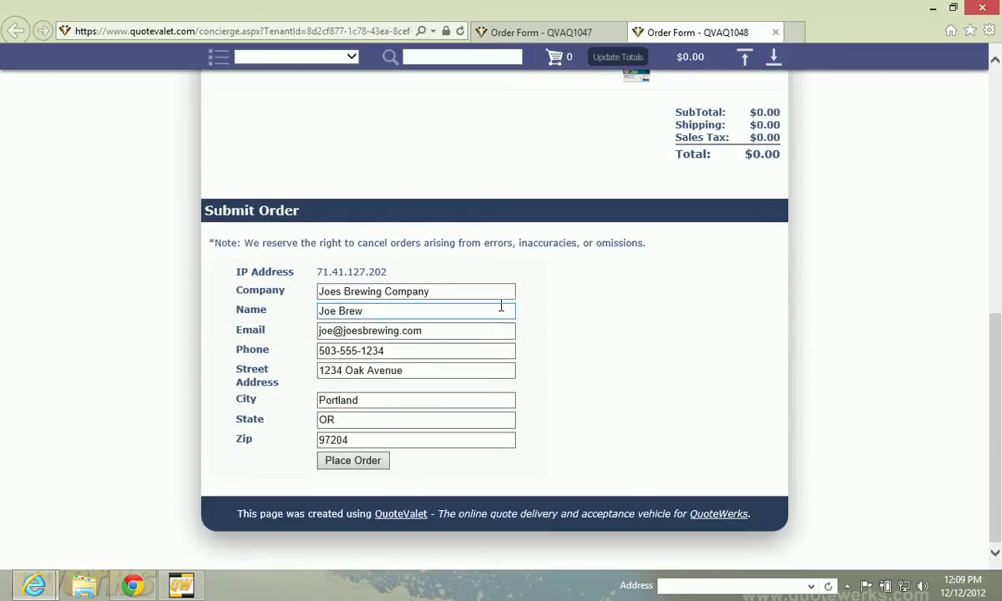
pyautogui.scroll(6, 498, 307)
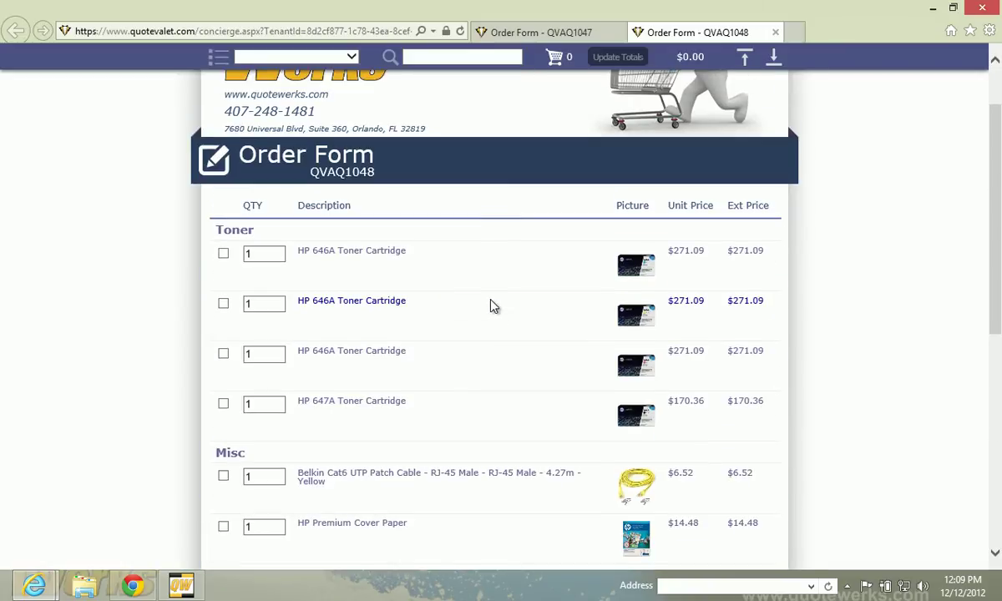
pyautogui.scroll(-5, 485, 277)
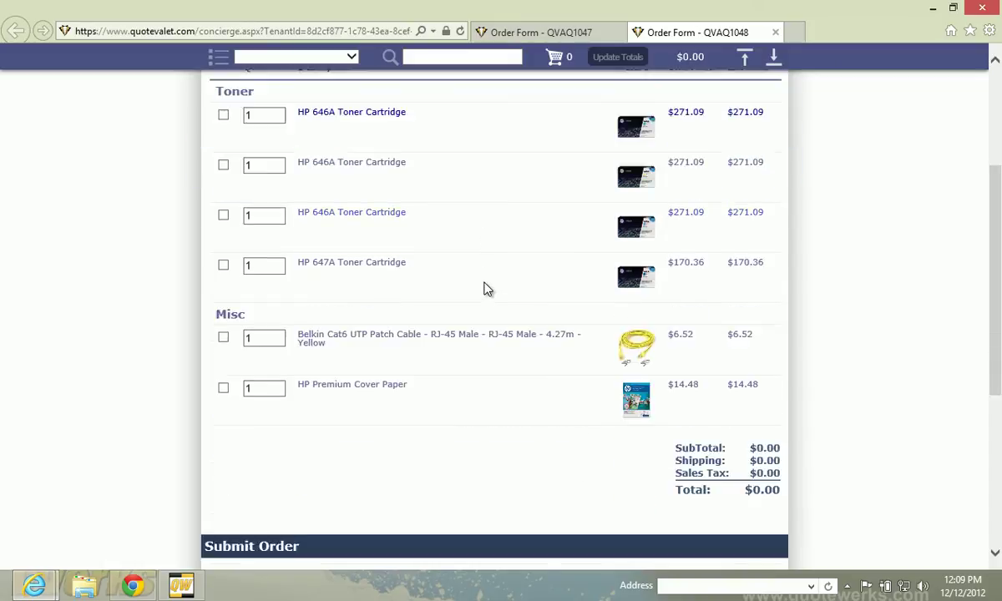
pyautogui.scroll(-1, 480, 365)
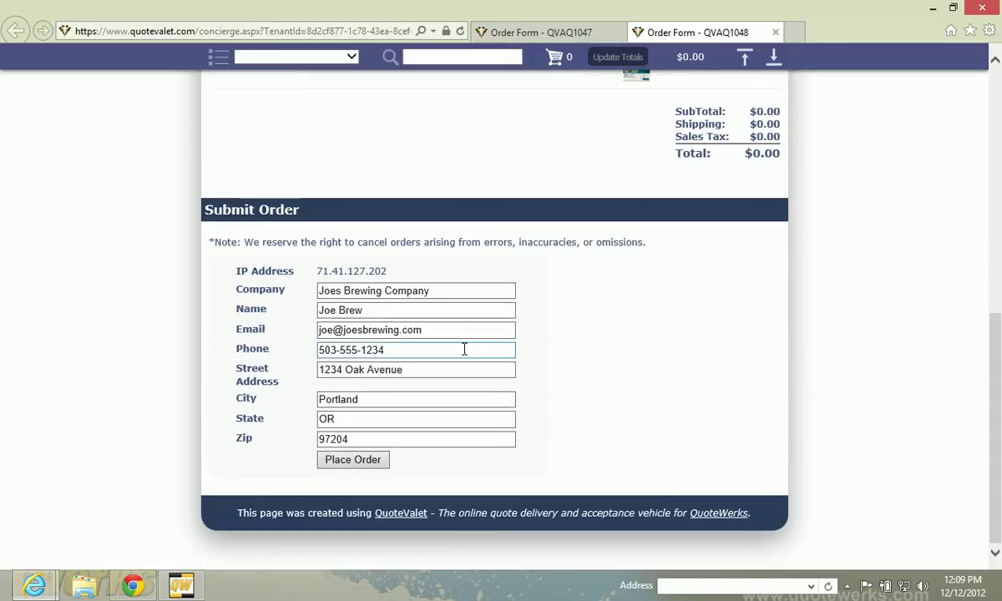
pyautogui.click(372, 464)
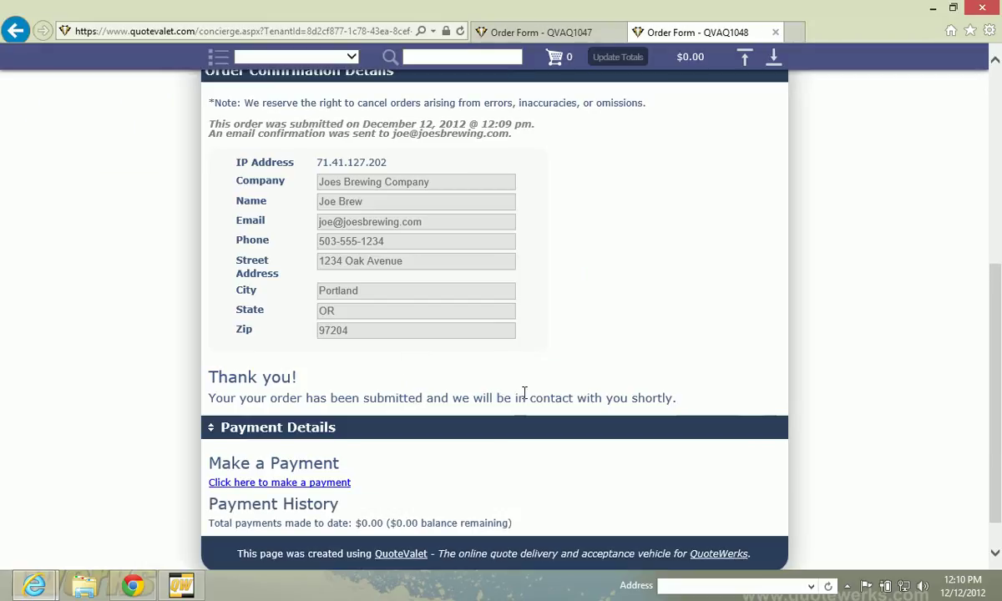
# Review the order confirmation, minimize both browser windows and dismiss the QuoteWerks notice
pyautogui.scroll(4, 530, 389)
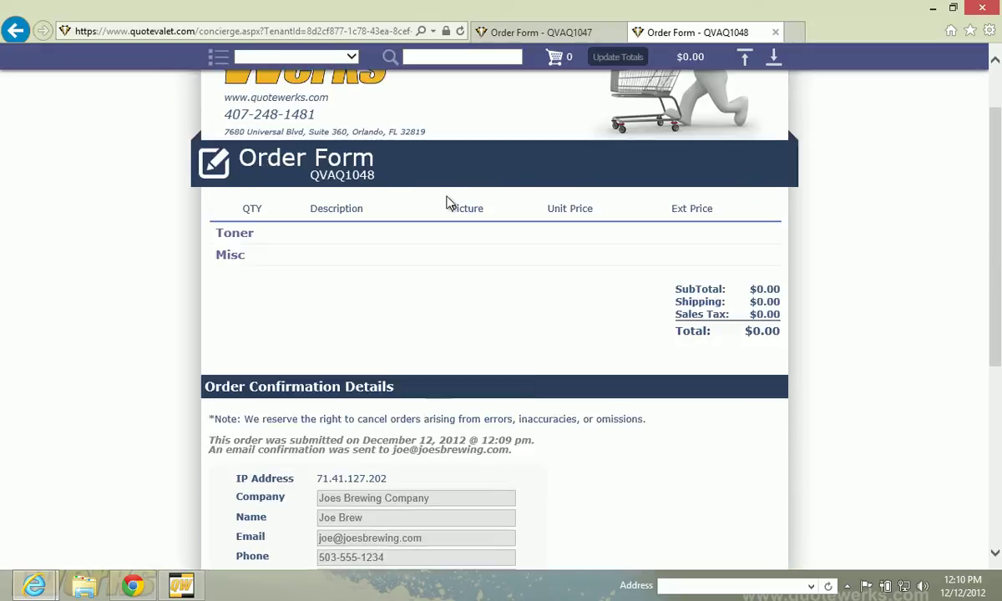
pyautogui.scroll(-2, 467, 217)
pyautogui.scroll(3, 521, 167)
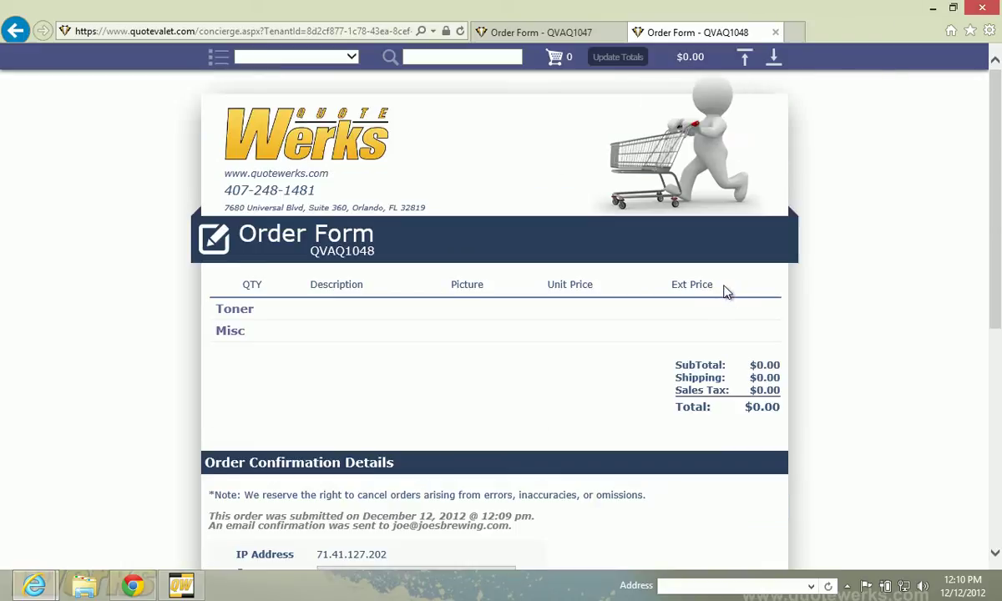
pyautogui.scroll(-3, 584, 334)
pyautogui.scroll(-2, 584, 317)
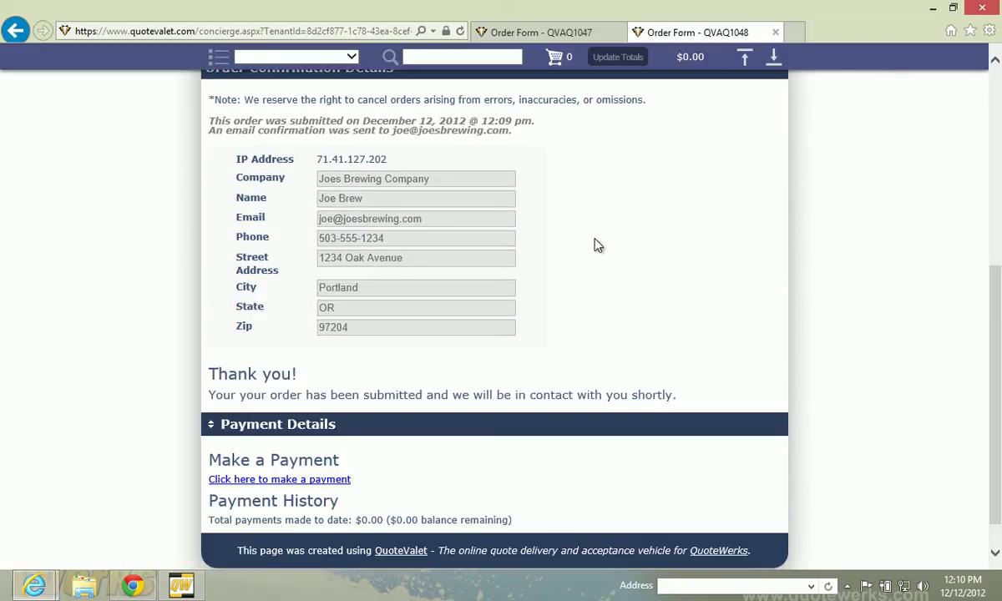
pyautogui.click(933, 8)
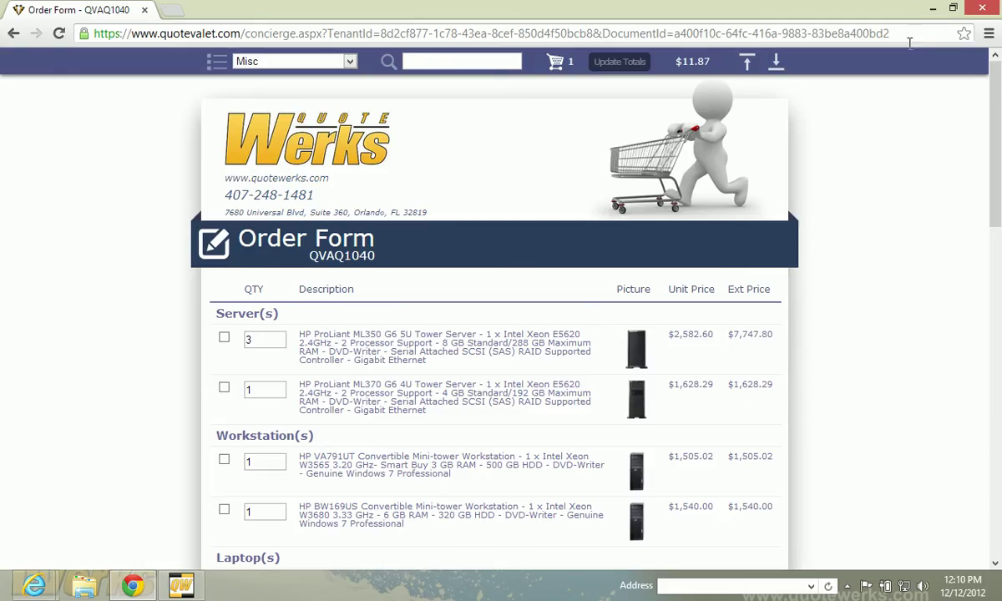
pyautogui.click(931, 9)
pyautogui.click(723, 339)
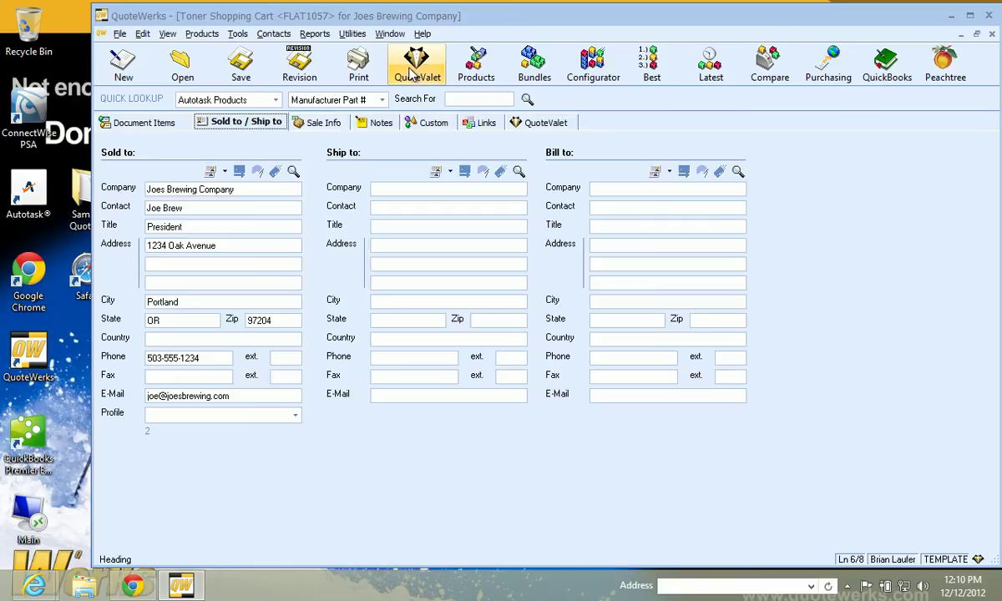
pyautogui.click(411, 73)
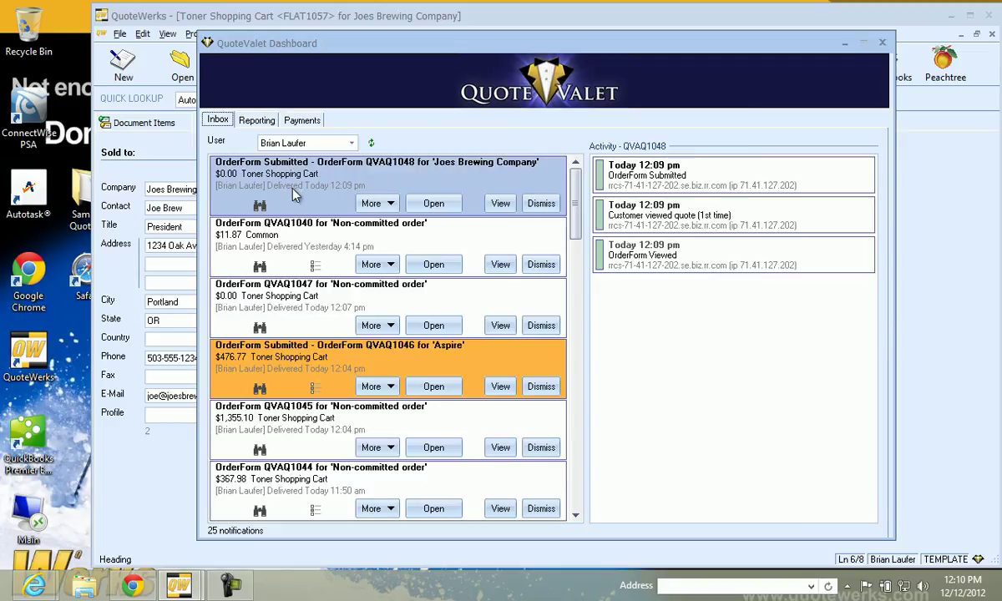
pyautogui.press('Tab')
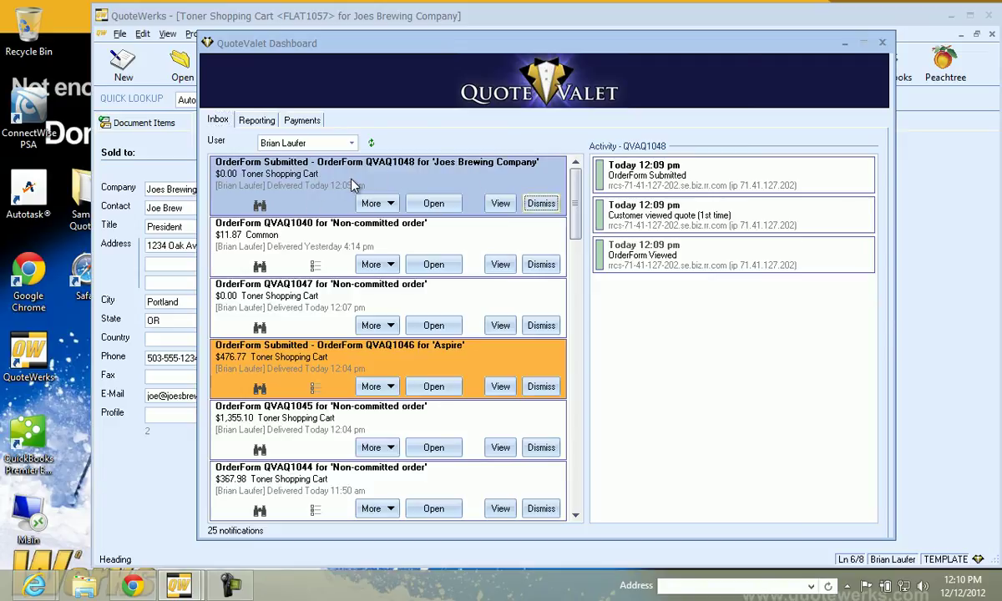
pyautogui.click(307, 242)
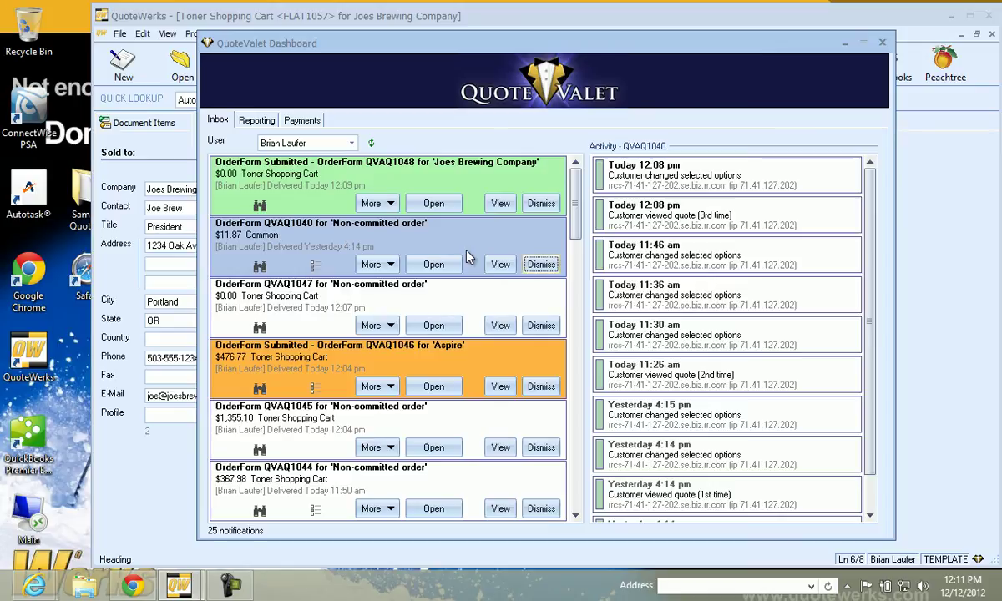
# Close the QuoteValet dashboard, start a new quote and search Product Lookup for CC421A#AAZ
pyautogui.click(882, 43)
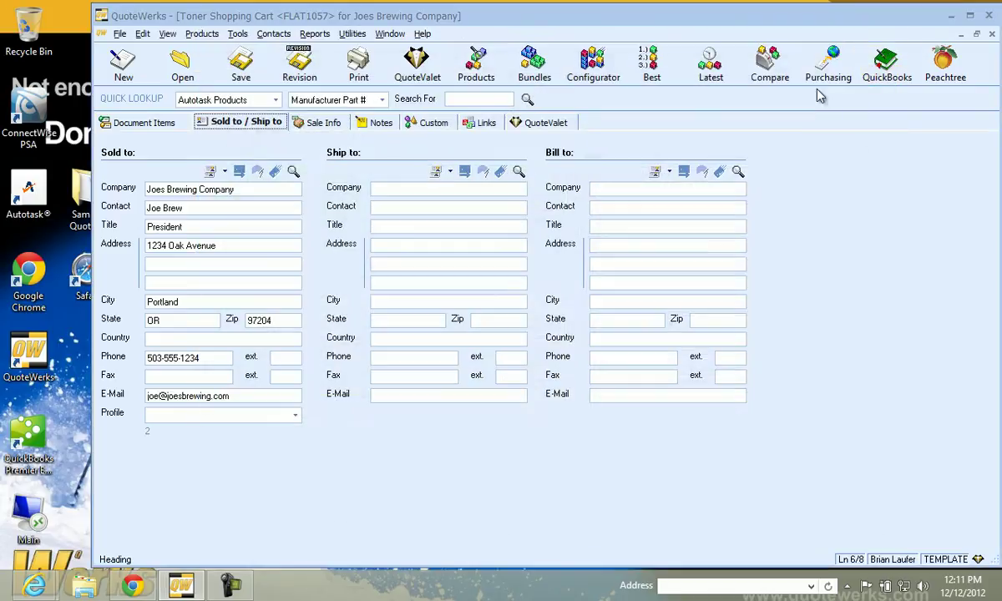
pyautogui.click(132, 75)
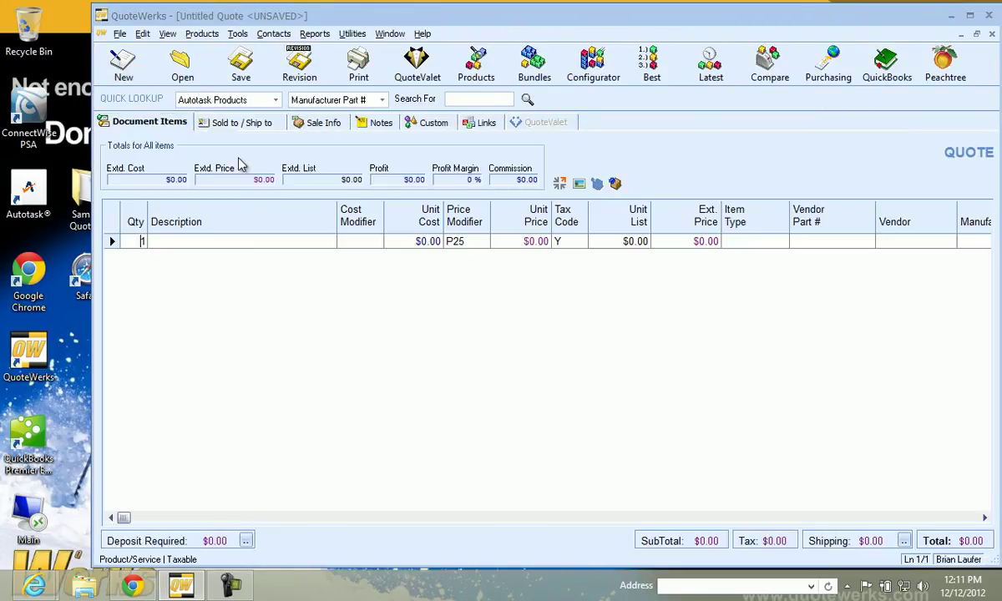
pyautogui.click(475, 73)
pyautogui.click(336, 75)
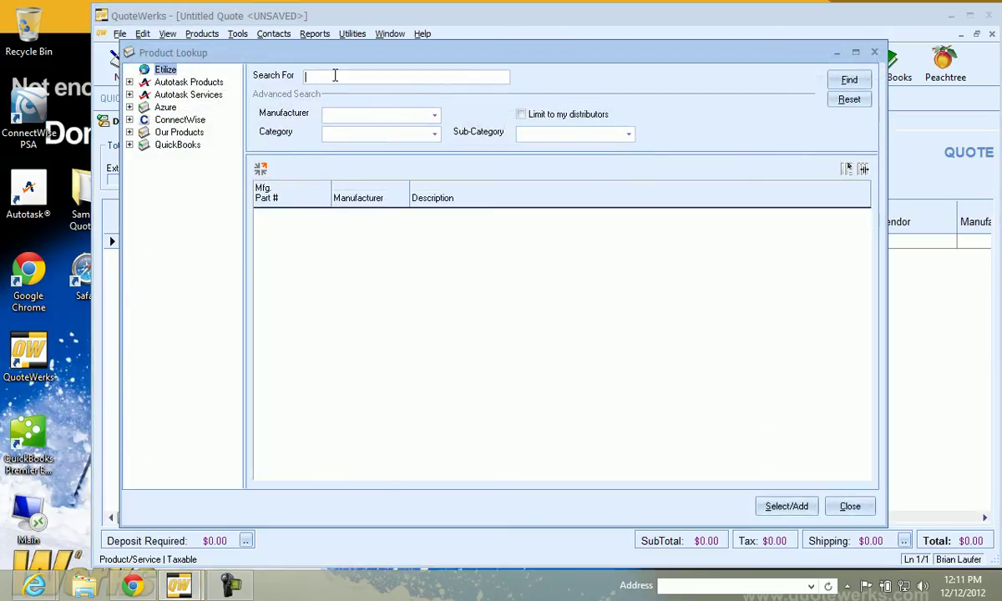
pyautogui.press('F2')
pyautogui.click(226, 191)
pyautogui.doubleClick(226, 191)
pyautogui.click(849, 79)
# Append the HP LaserJet CM4540 from Tech Data at $6,337.00 using real-time pricing
pyautogui.click(501, 213)
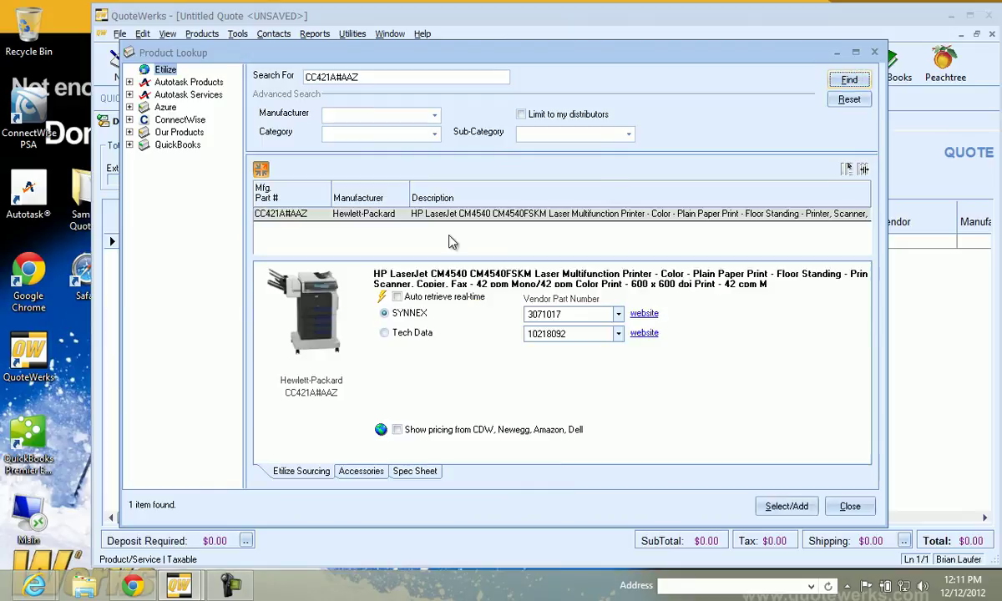
pyautogui.click(377, 290)
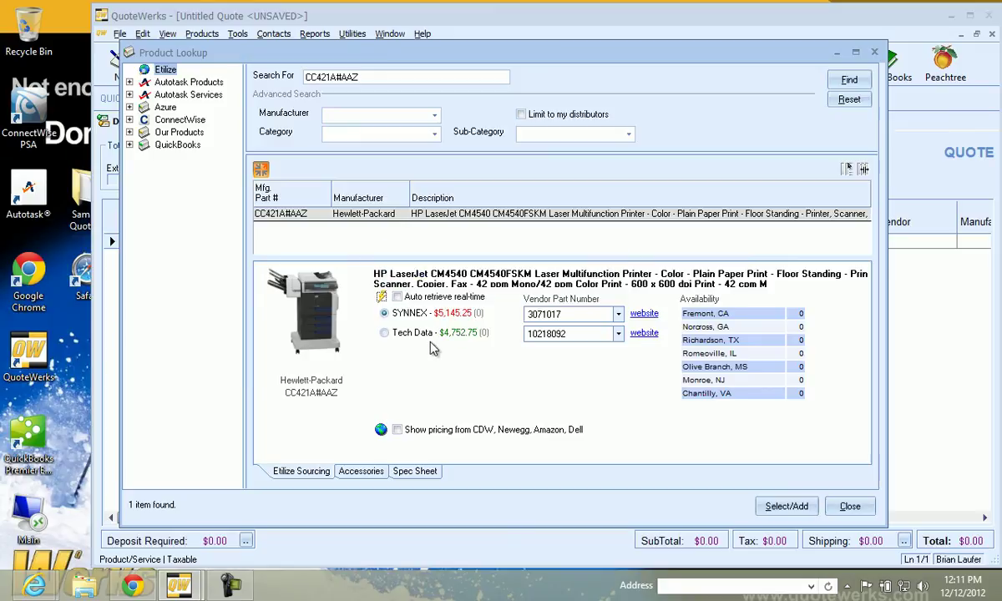
pyautogui.click(424, 333)
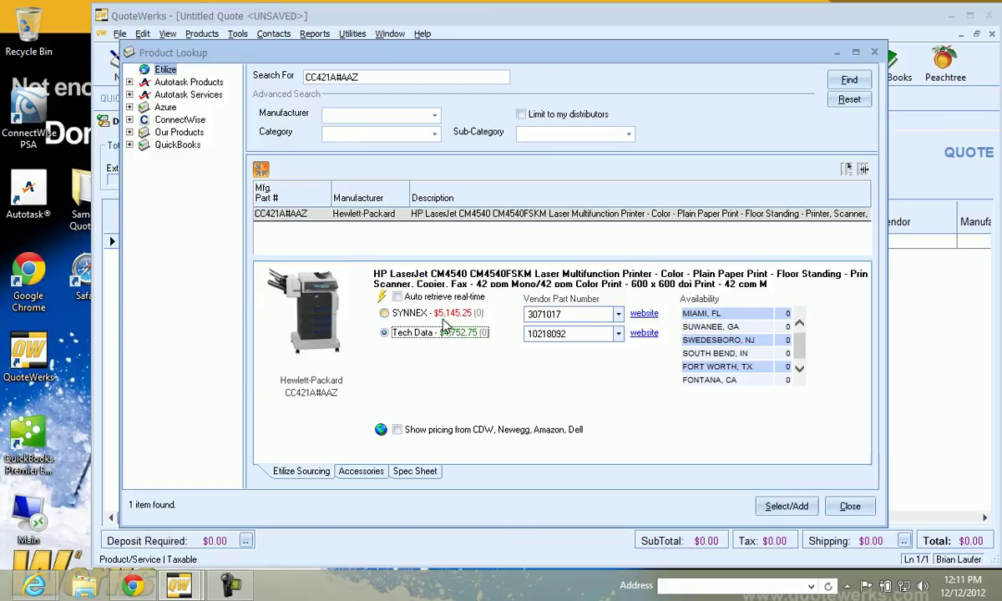
pyautogui.doubleClick(434, 334)
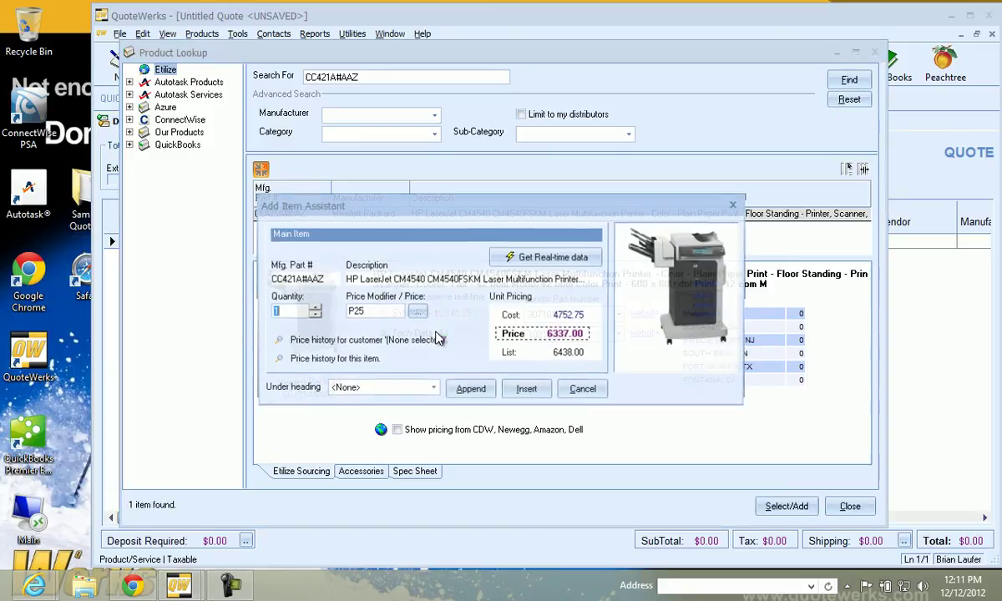
pyautogui.click(470, 390)
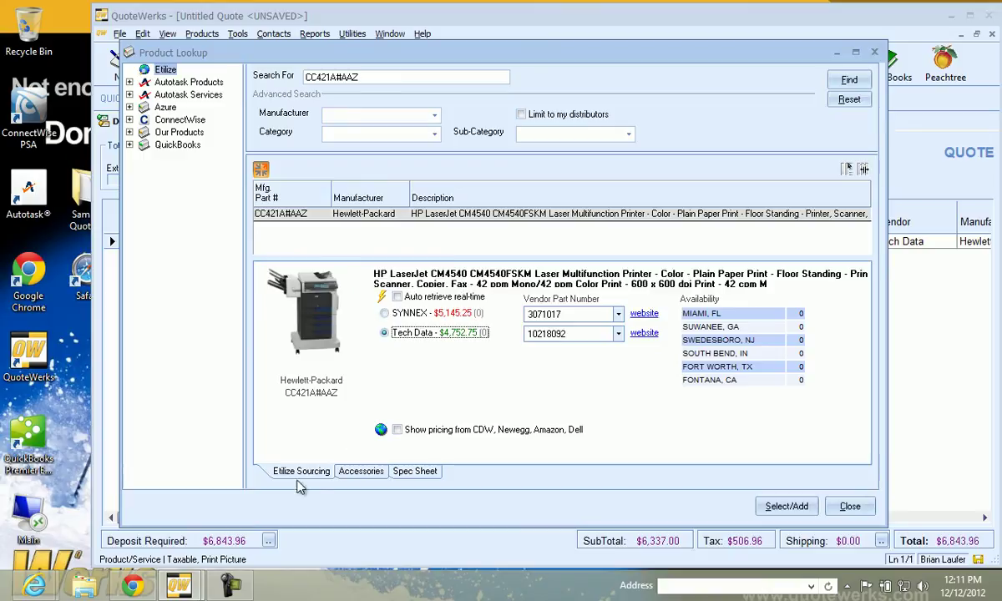
# Append the HP 3-bin Stapling Mailbox accessory sourced from Tech Data
pyautogui.click(361, 474)
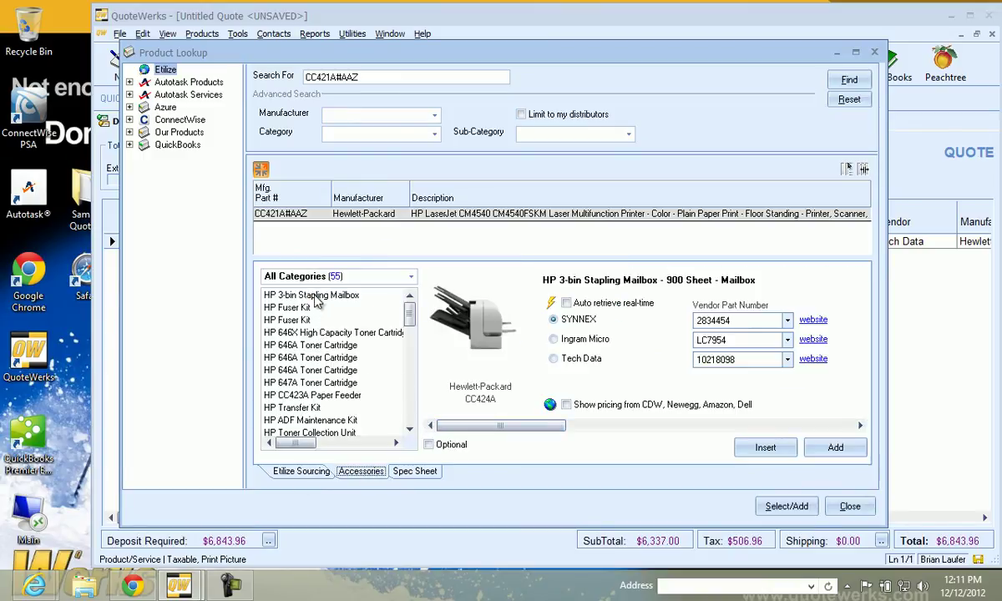
pyautogui.click(300, 294)
pyautogui.click(551, 303)
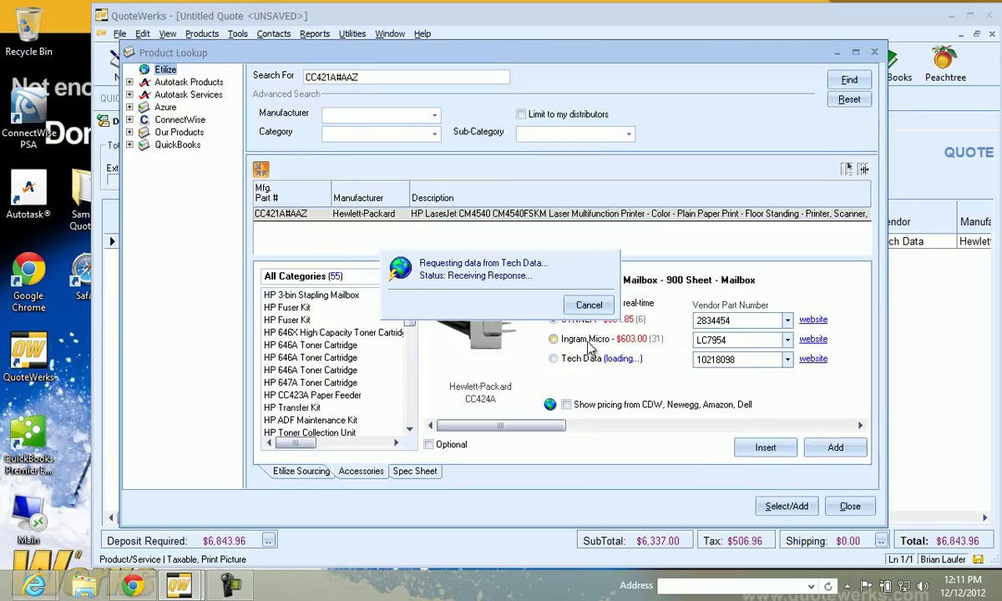
pyautogui.click(605, 363)
pyautogui.doubleClick(604, 363)
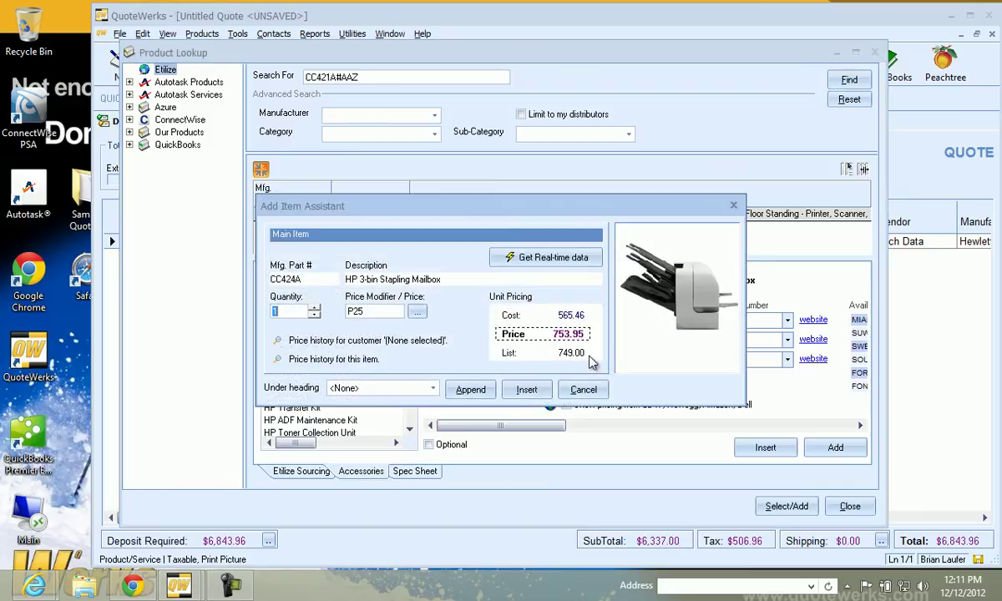
pyautogui.click(470, 392)
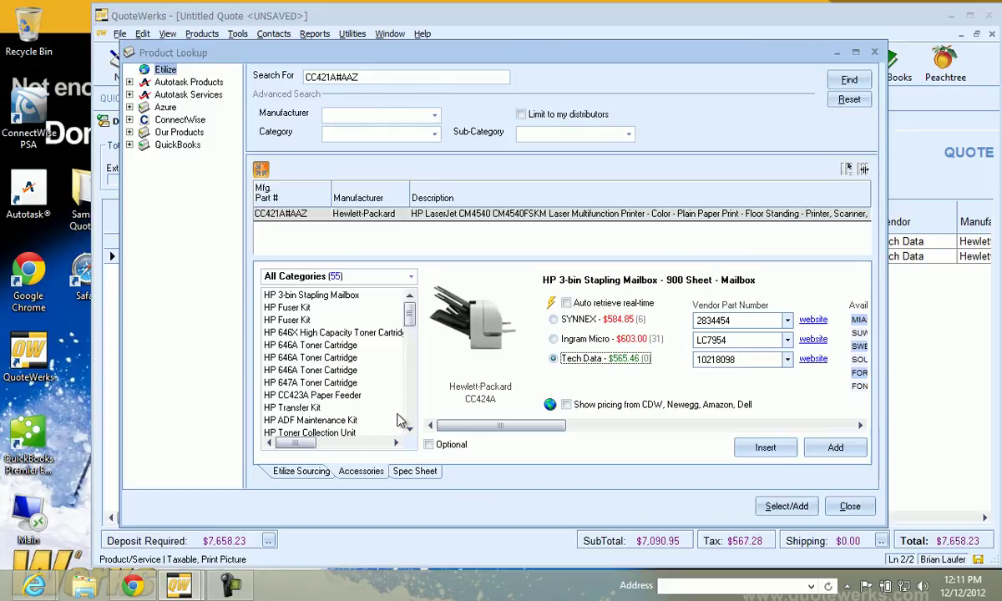
# Append the HP Brochure Paper accessory sourced from SYNNEX, bringing the total to $7,699.92
pyautogui.scroll(-3, 380, 384)
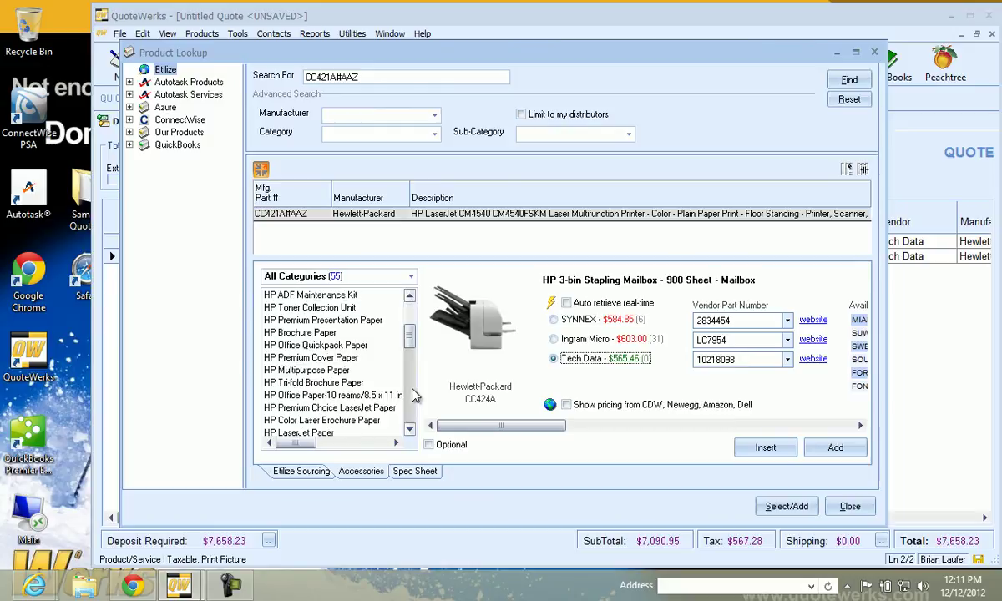
pyautogui.click(301, 332)
pyautogui.click(552, 306)
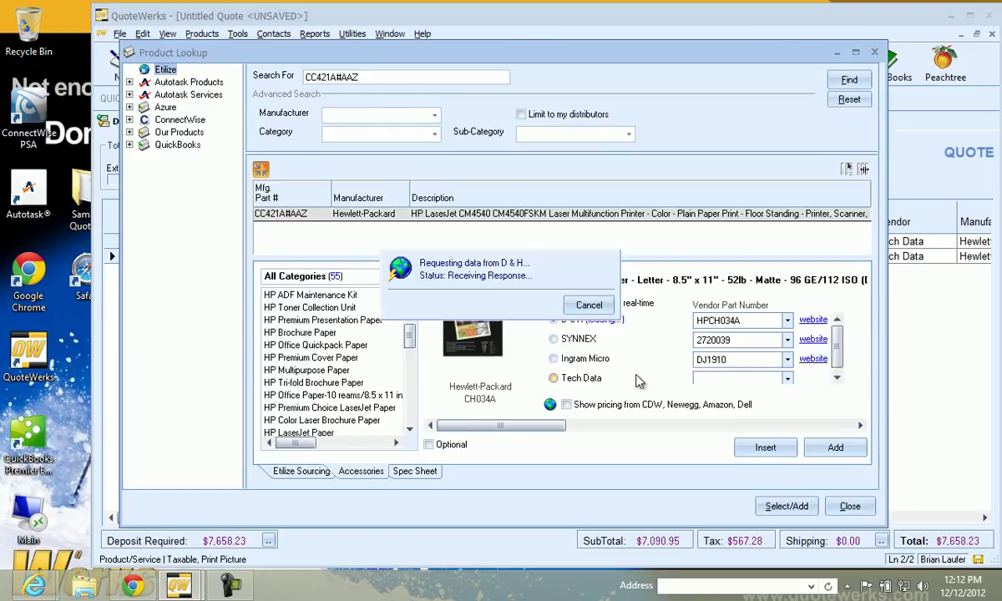
pyautogui.doubleClick(578, 338)
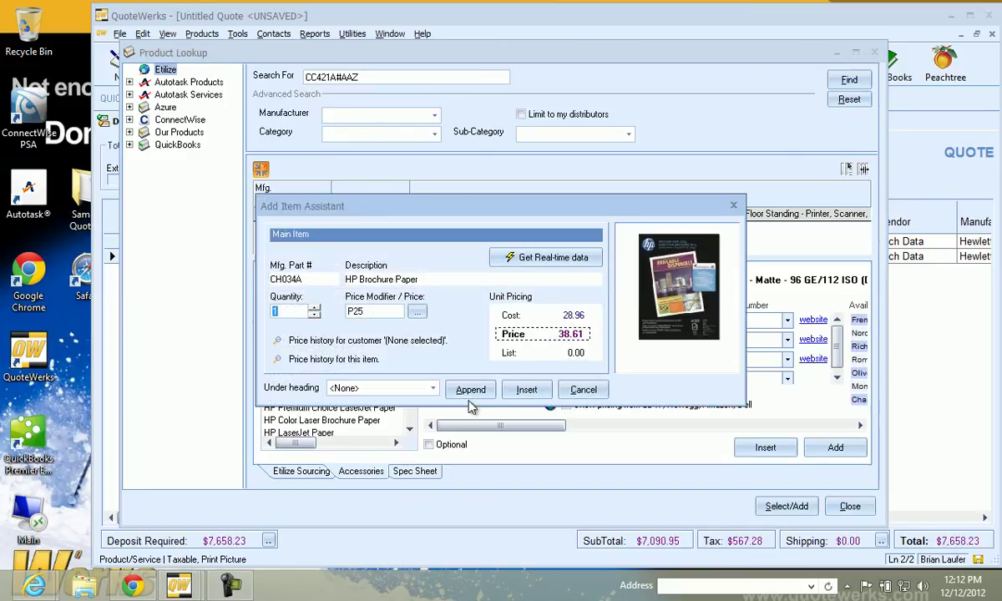
pyautogui.click(470, 389)
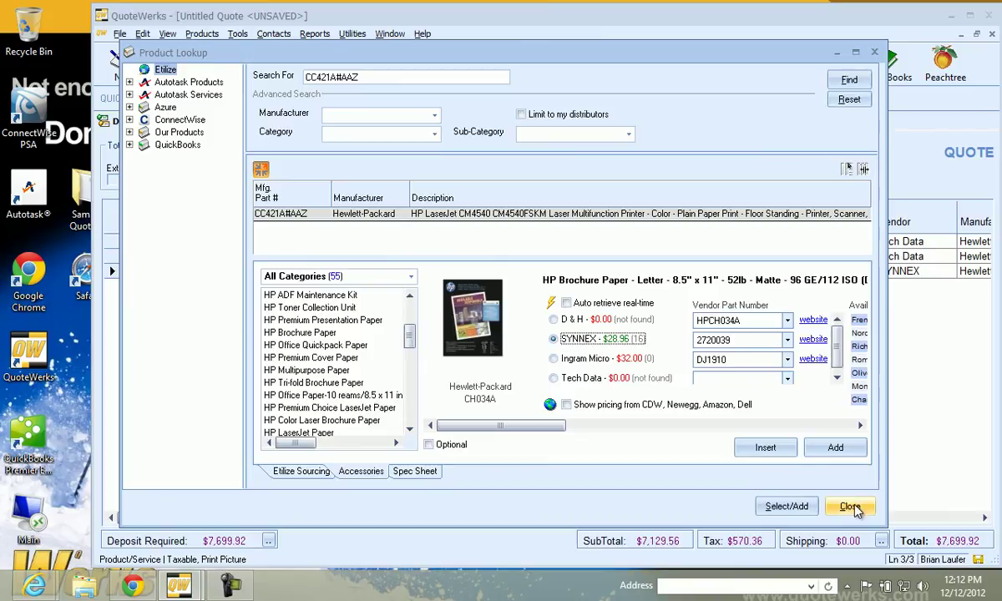
# Insert an 'Options' heading above the HP 3-bin Stapling Mailbox line
pyautogui.click(850, 506)
pyautogui.click(127, 256)
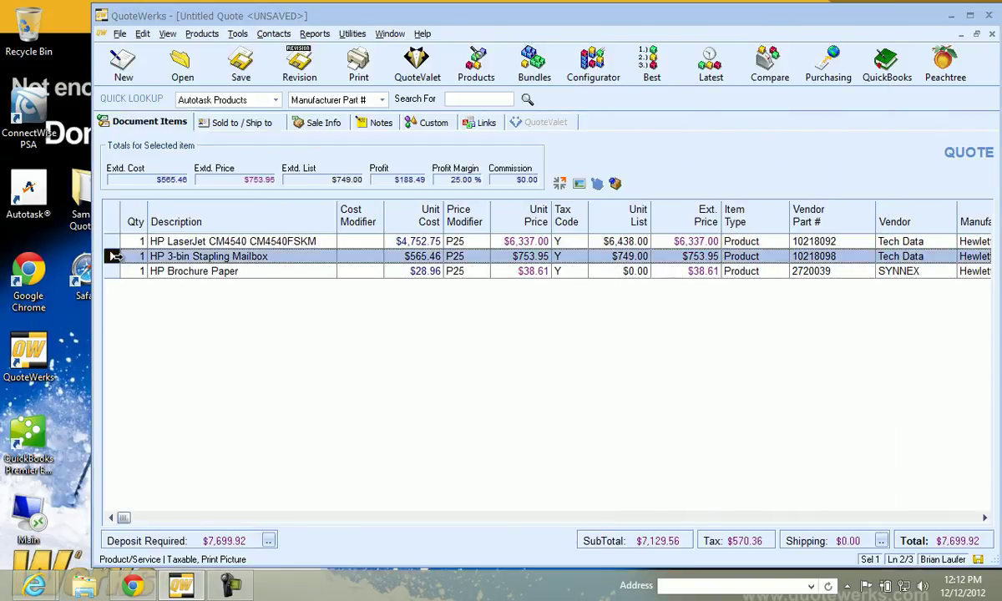
pyautogui.rightClick(127, 257)
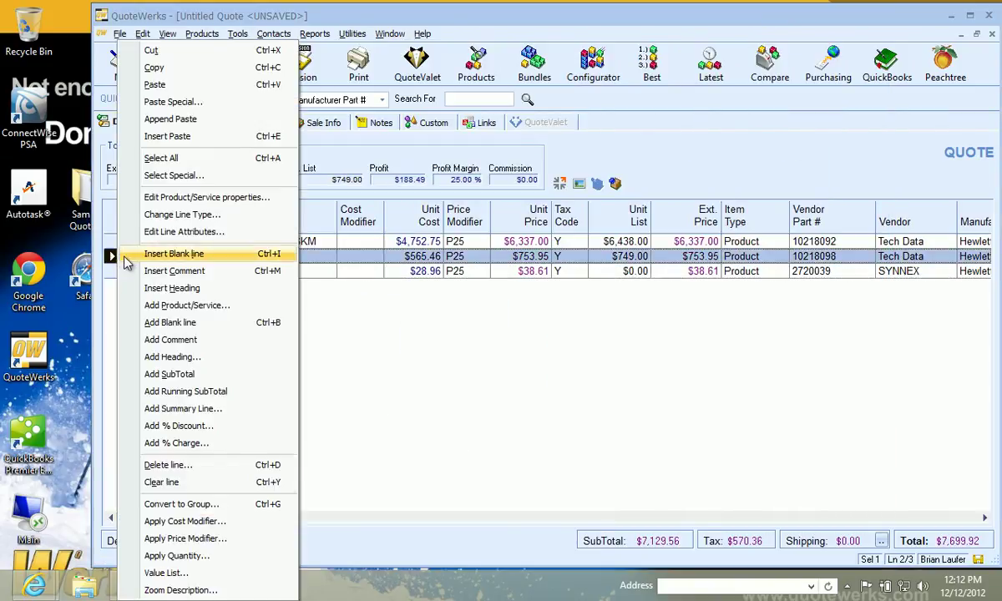
pyautogui.click(187, 290)
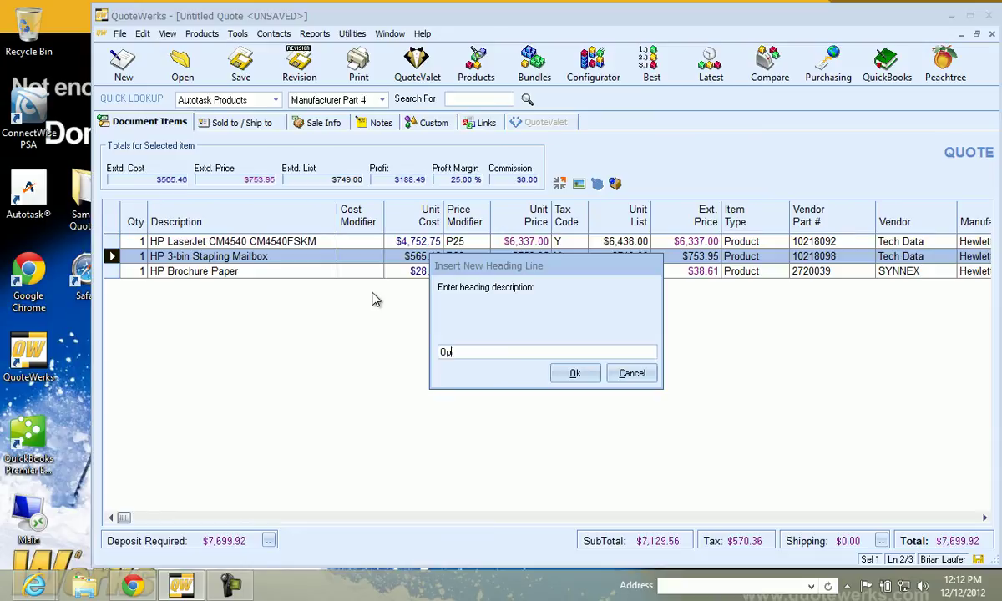
pyautogui.write('Options')
pyautogui.press('Return')
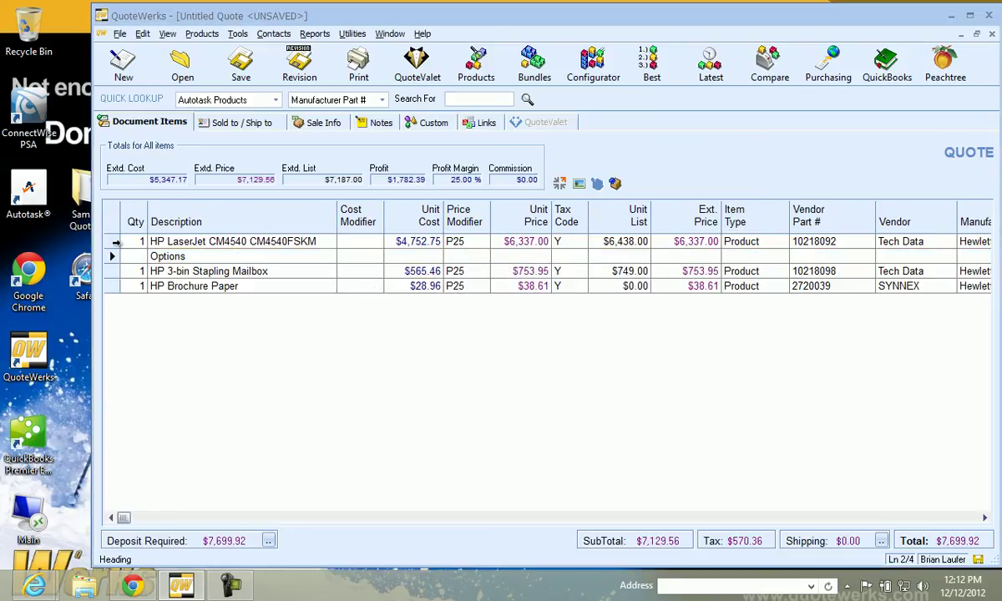
# Mark the mailbox and brochure paper lines as optional, dropping the total to $6,843.96
pyautogui.click(112, 271)
pyautogui.keyDown('shift'); pyautogui.click(111, 286); pyautogui.keyUp('shift')
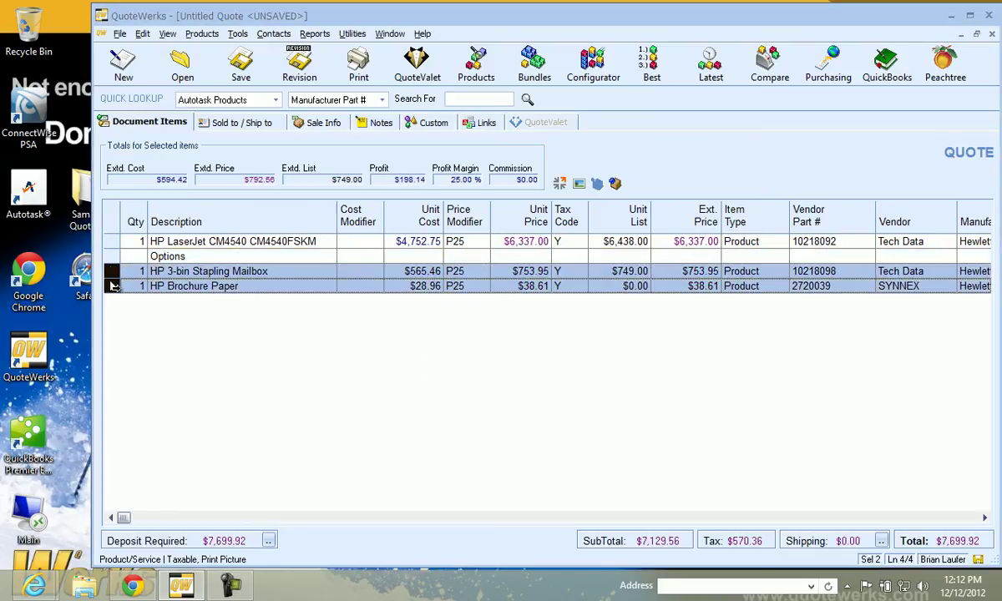
pyautogui.rightClick(111, 285)
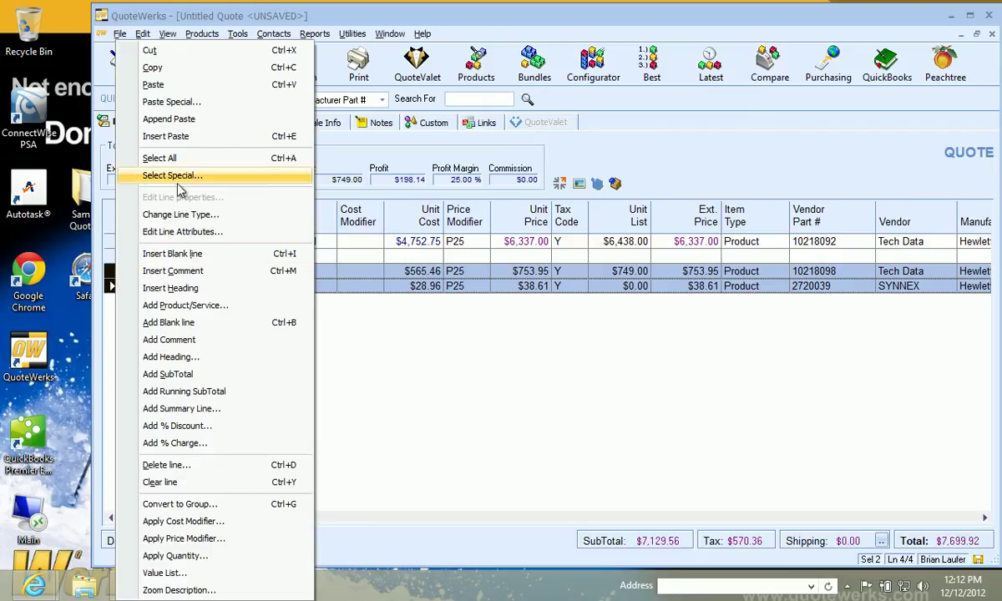
pyautogui.click(201, 231)
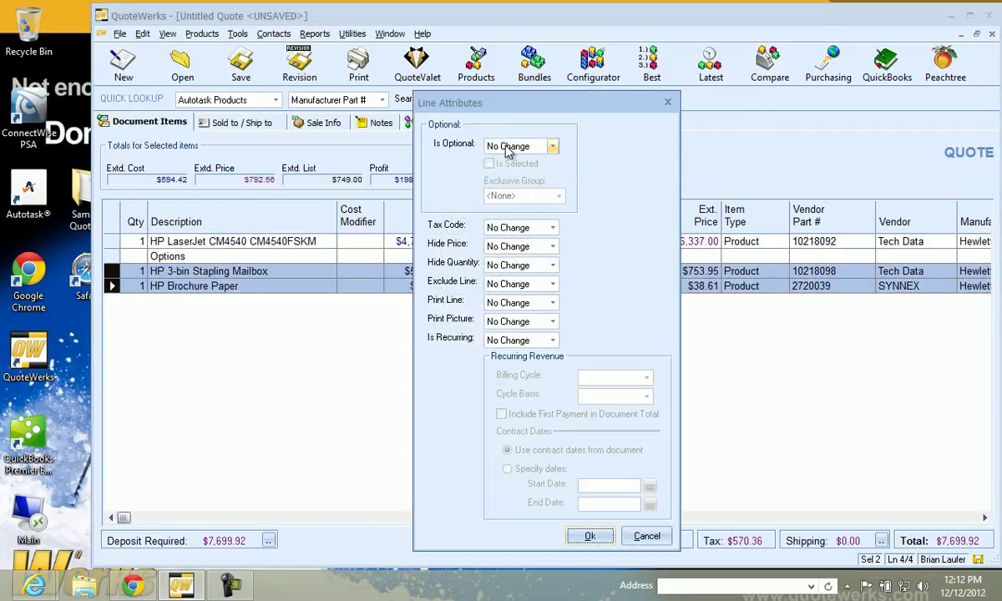
pyautogui.click(518, 146)
pyautogui.click(493, 170)
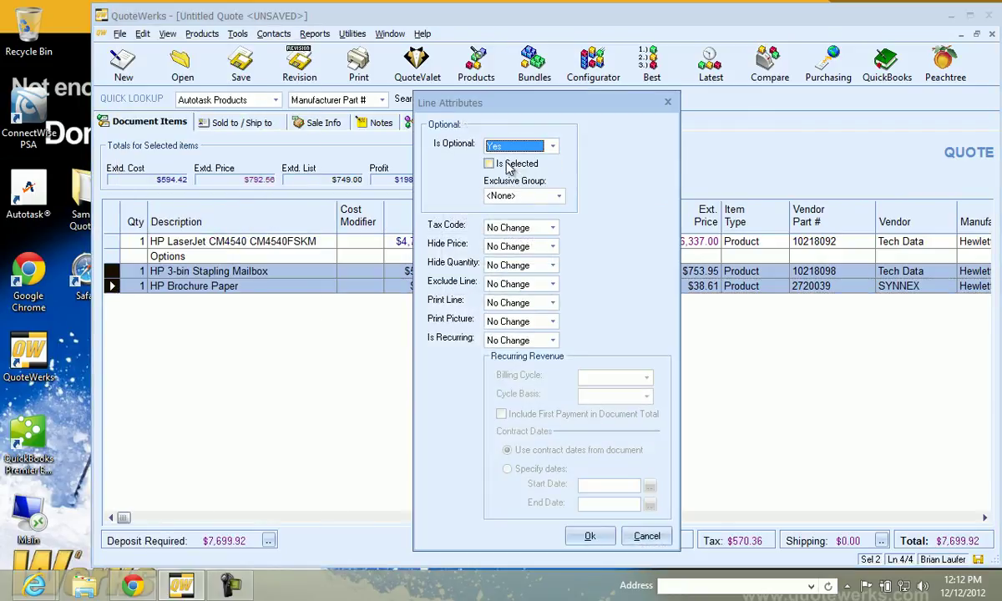
pyautogui.click(587, 536)
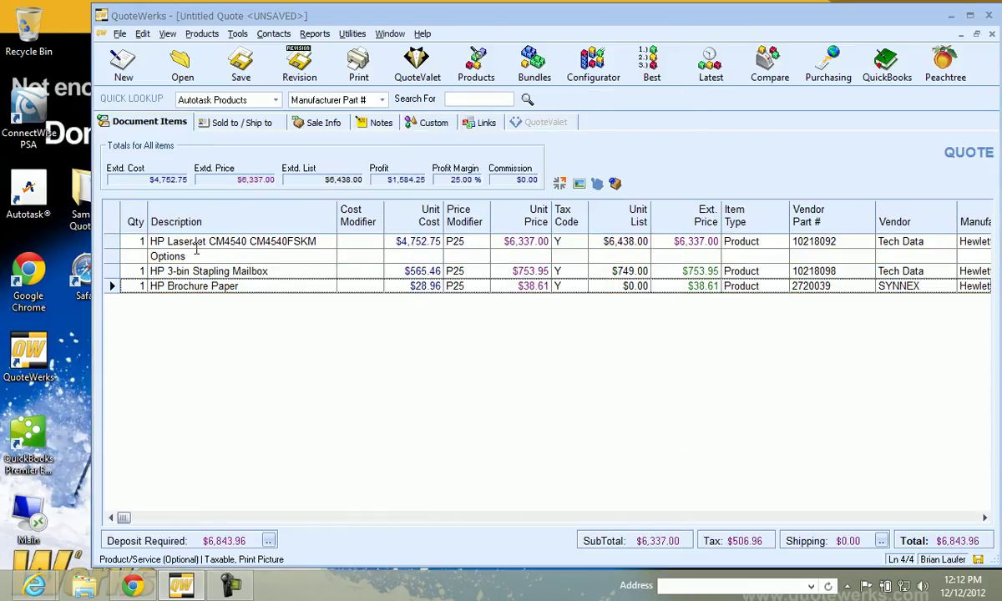
# Add a 10% discount line of -$633.70 below the HP LaserJet printer, totalling $6,159.56
pyautogui.click(117, 258)
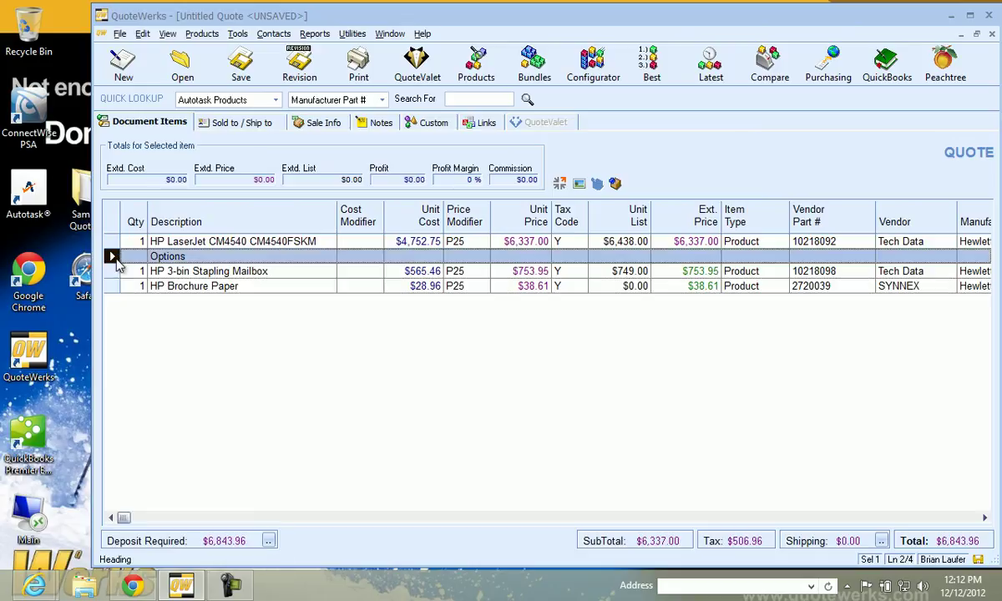
pyautogui.rightClick(111, 256)
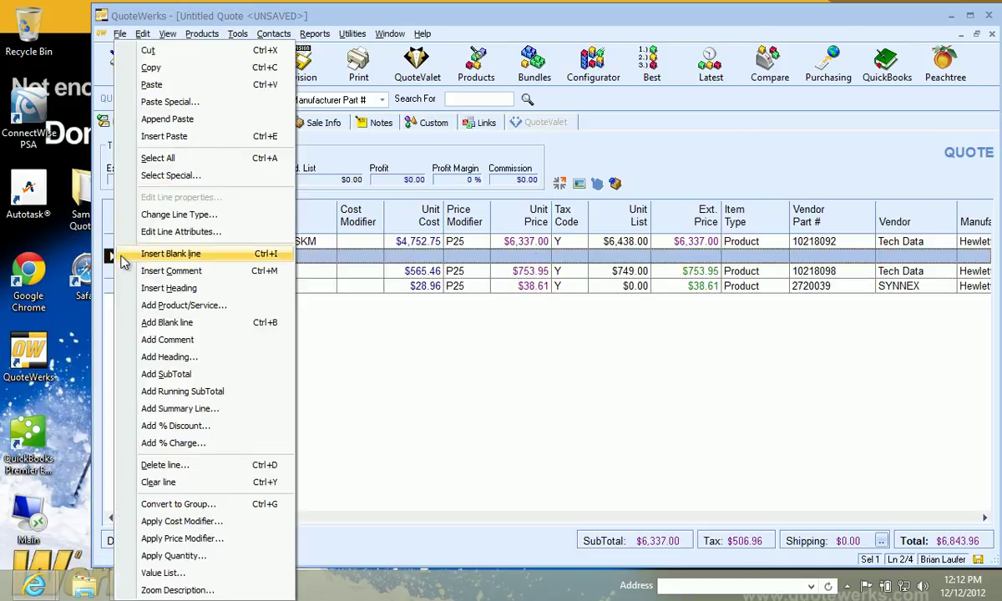
pyautogui.click(289, 241)
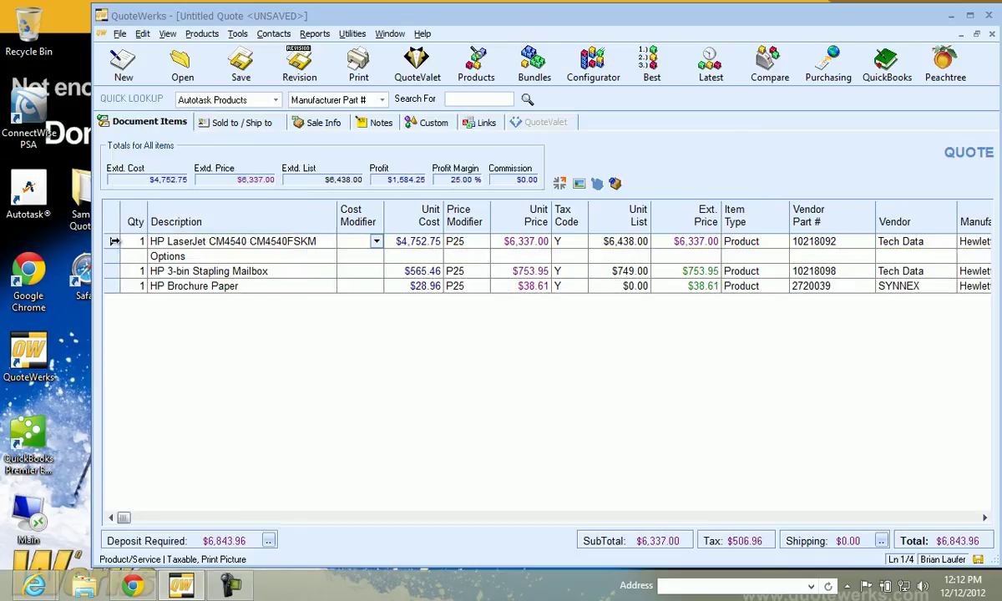
pyautogui.rightClick(111, 241)
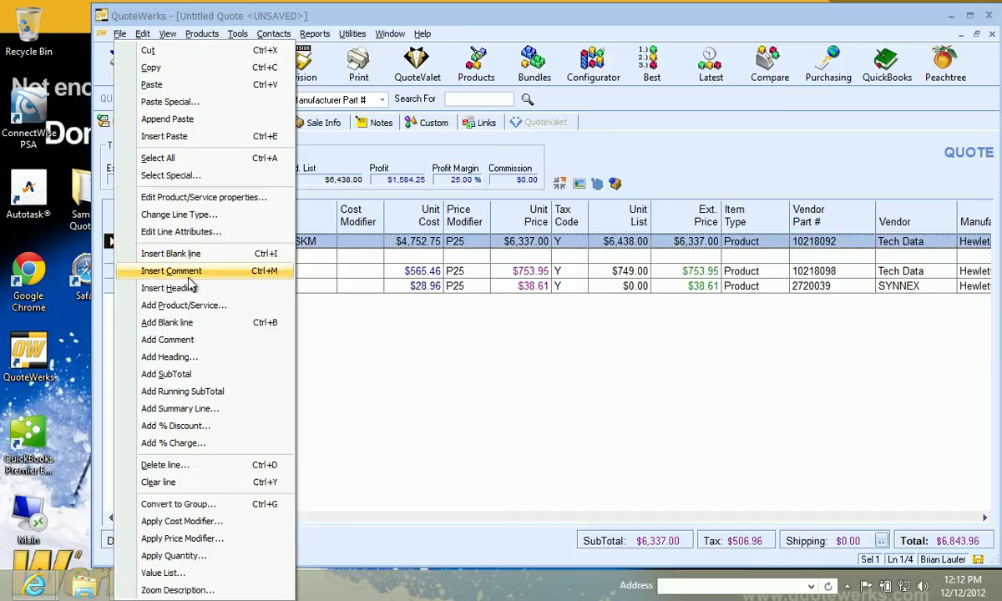
pyautogui.click(176, 426)
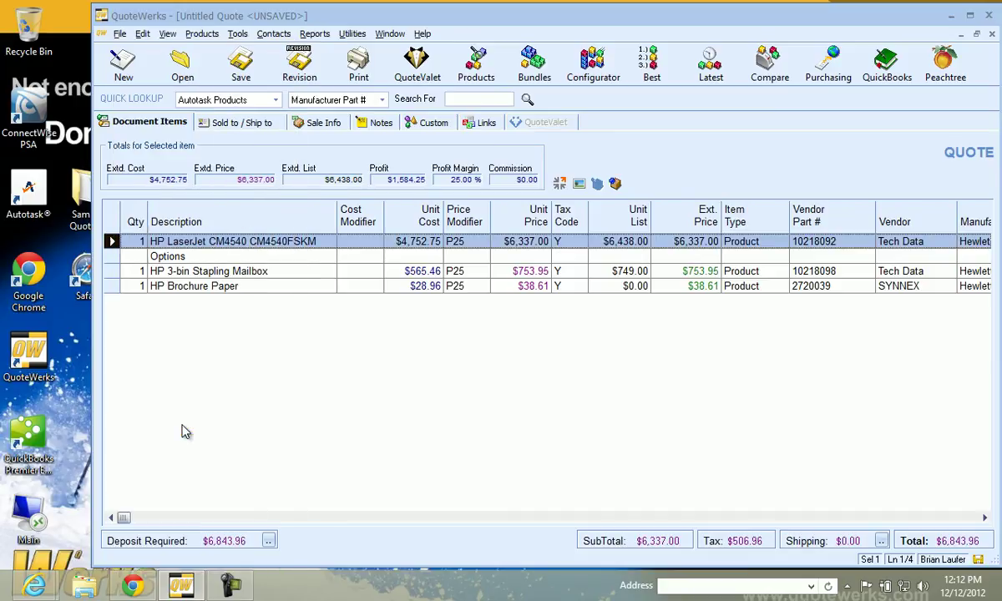
pyautogui.write('10')
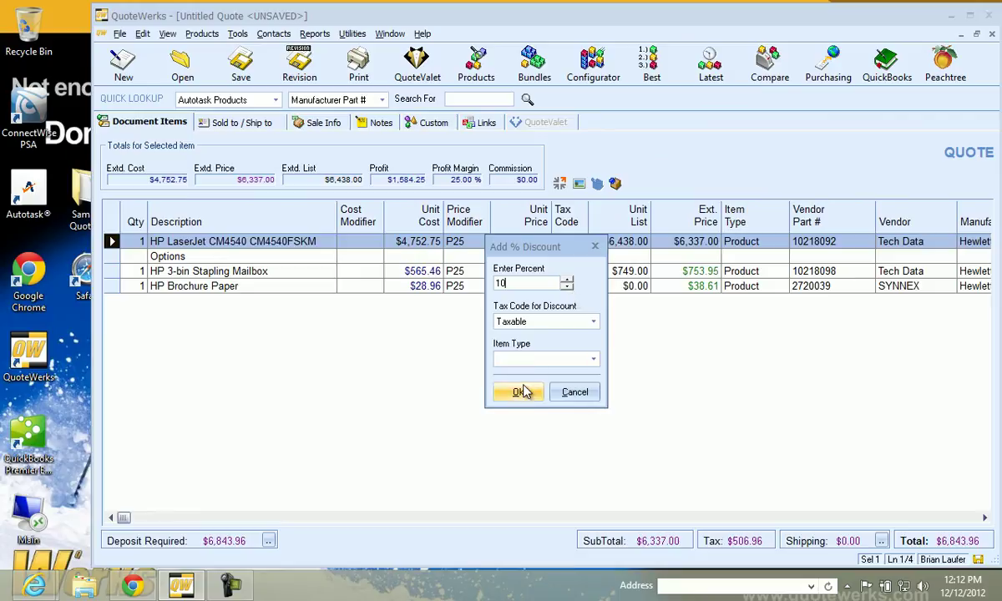
pyautogui.click(517, 392)
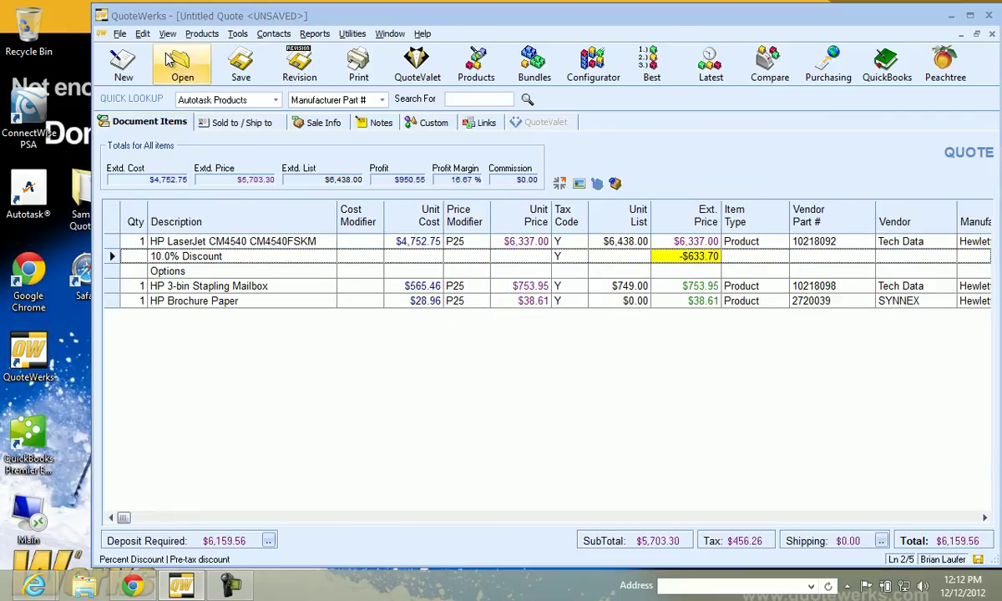
# Save the quote as template 'December Special', also published as a QuoteValet order form
pyautogui.click(120, 34)
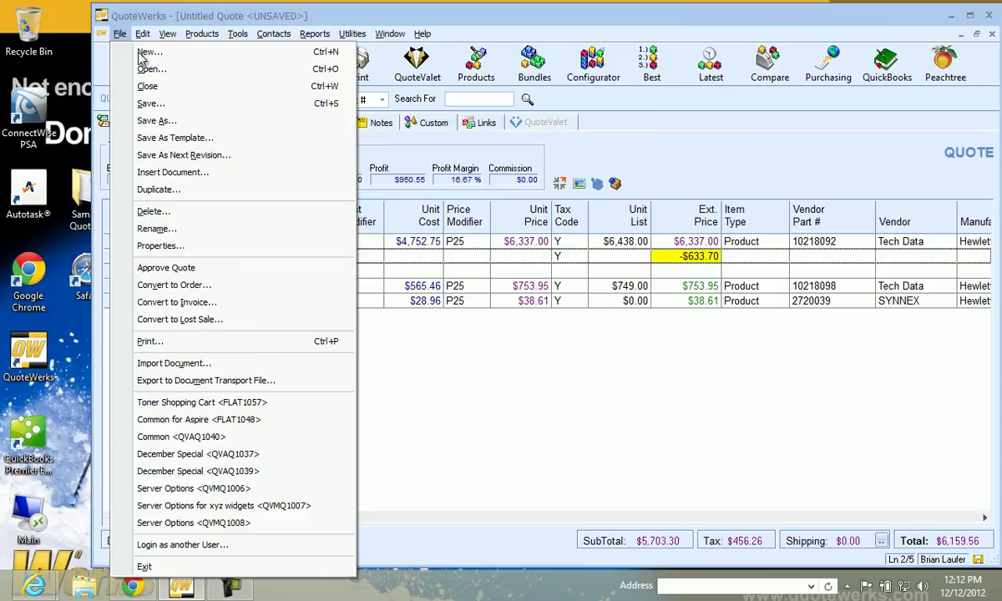
pyautogui.click(202, 138)
pyautogui.moveTo(544, 312); pyautogui.dragTo(332, 304)
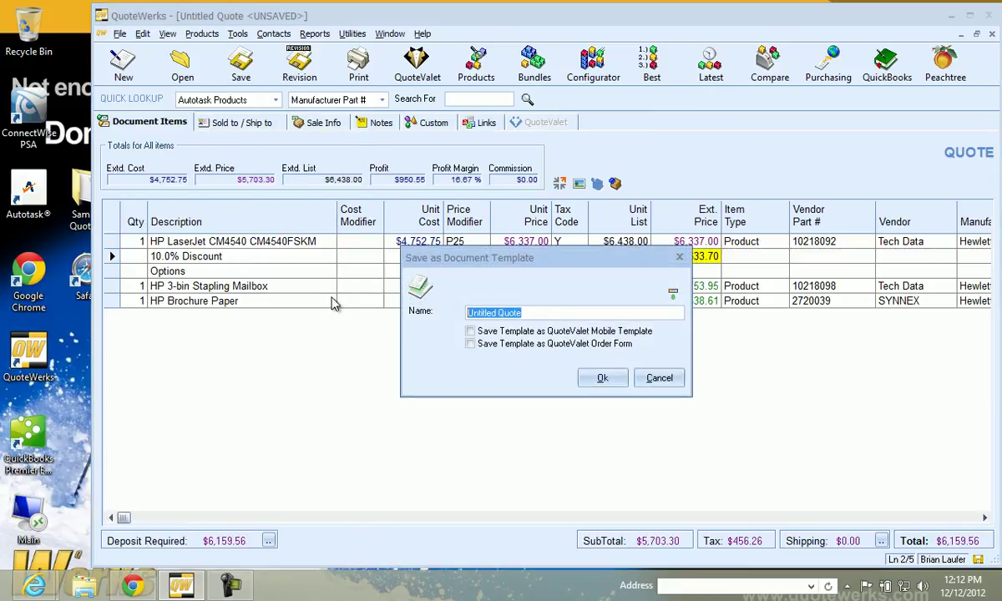
pyautogui.write('December Special')
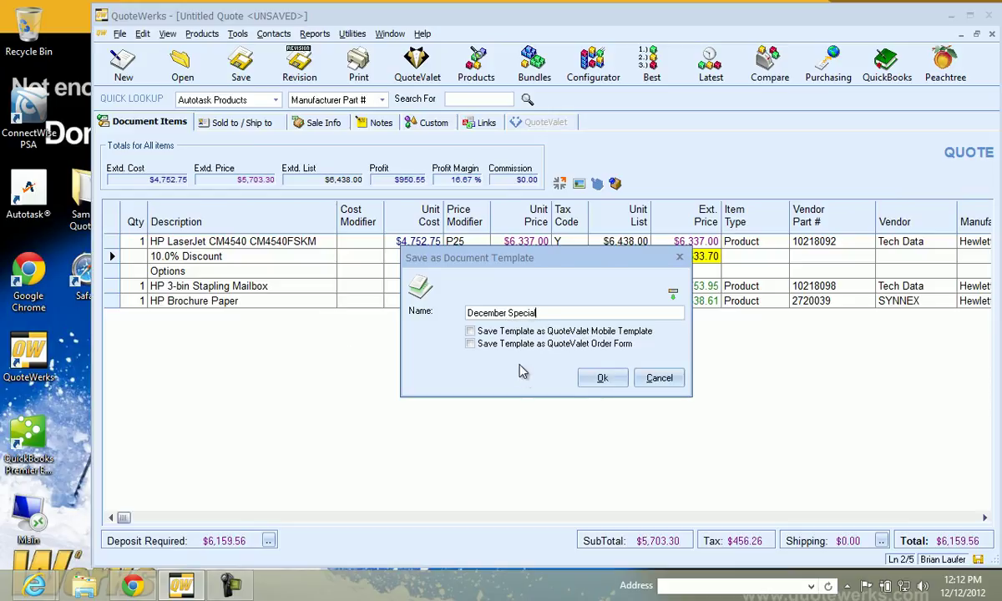
pyautogui.click(488, 343)
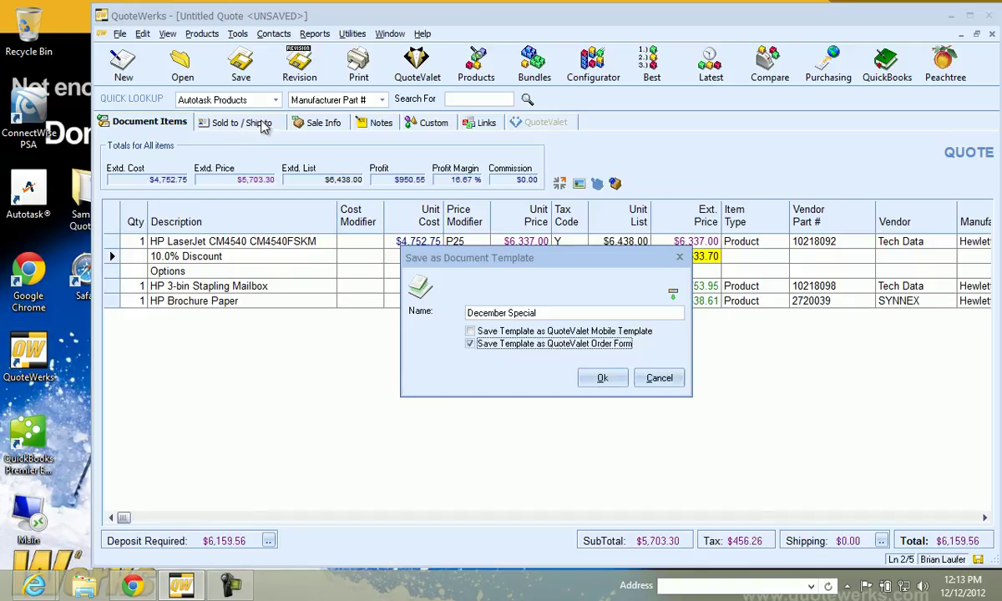
pyautogui.click(600, 378)
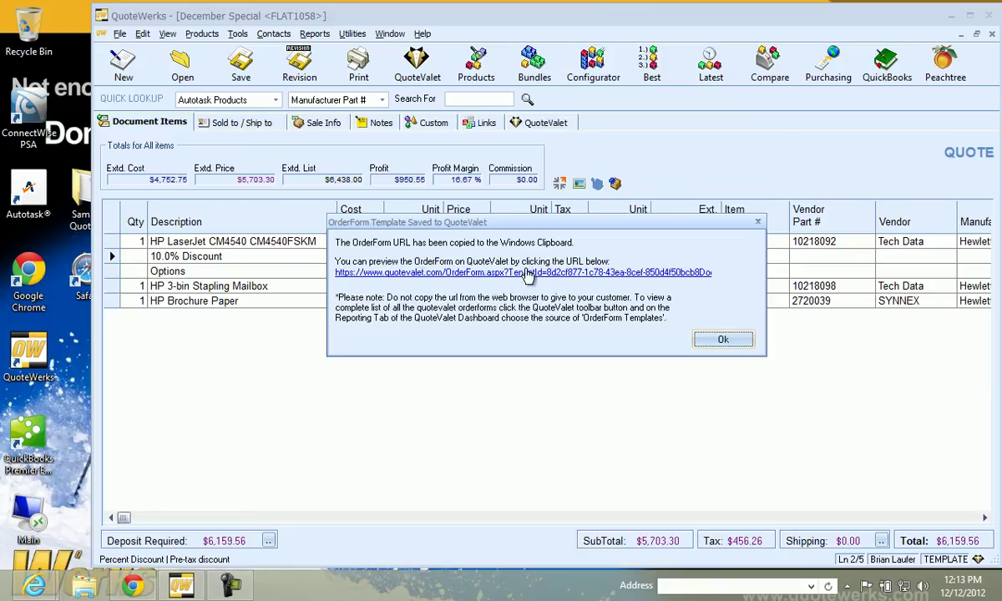
# Preview order form QVAQ1049 at $6,159.56 in the browser, then return to QuoteWerks
pyautogui.click(476, 272)
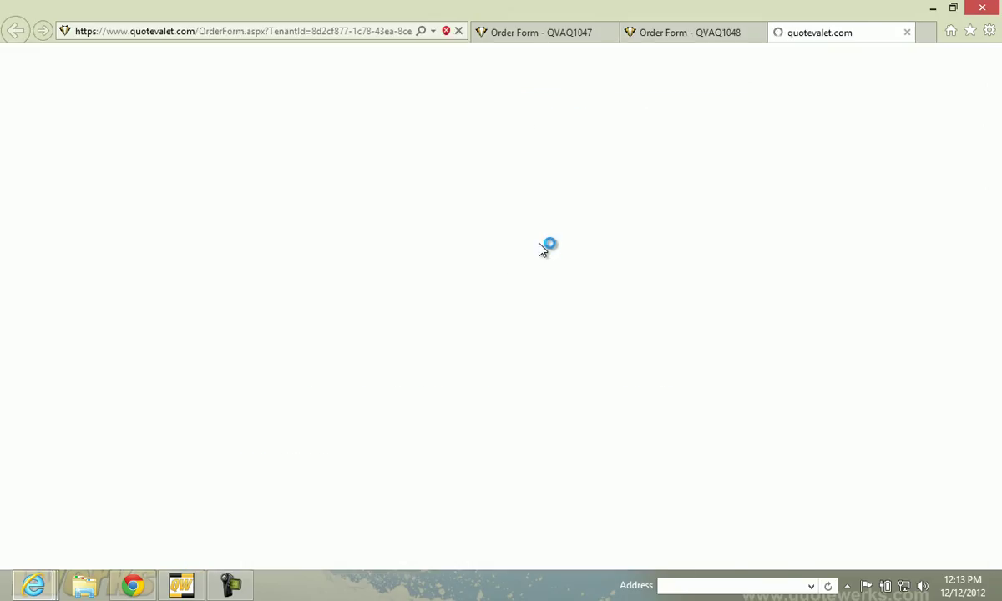
pyautogui.scroll(-5, 720, 306)
pyautogui.scroll(5, 502, 229)
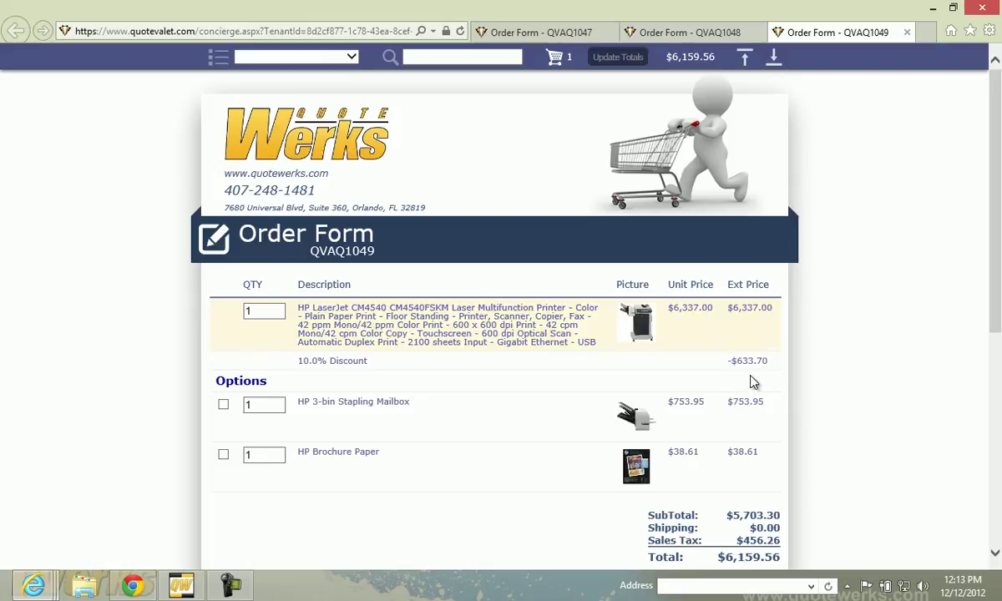
pyautogui.click(179, 587)
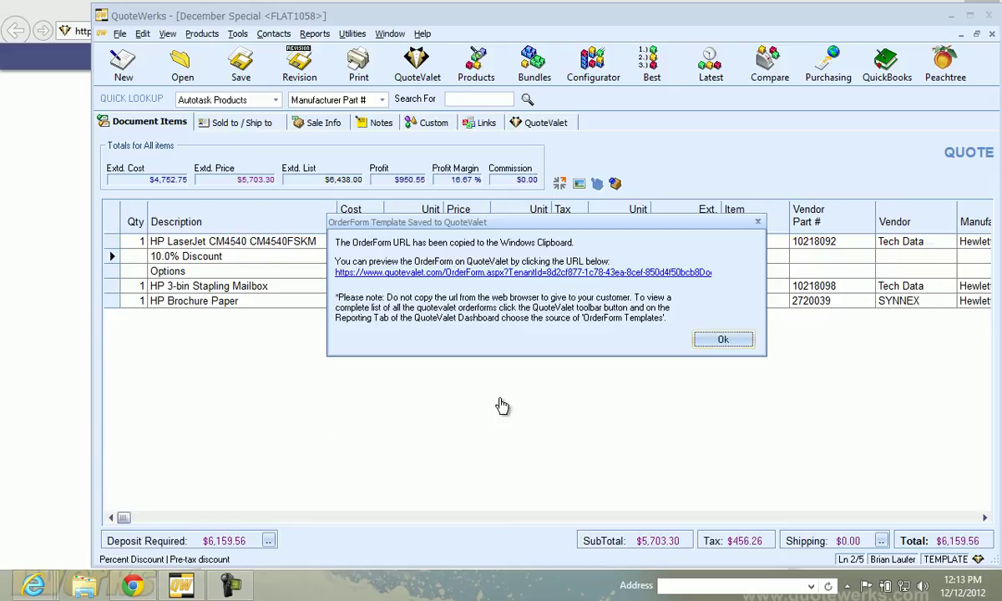
# Dismiss the saved notice and e-mail the quote with the MSP Word Proposal layout as FLAT1058.pdf
pyautogui.click(713, 339)
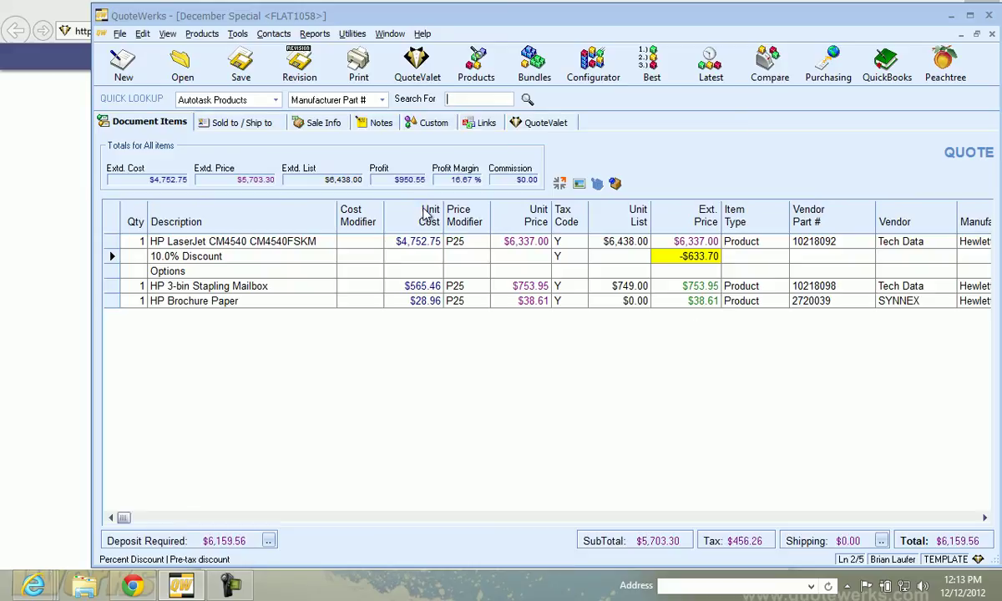
pyautogui.click(362, 73)
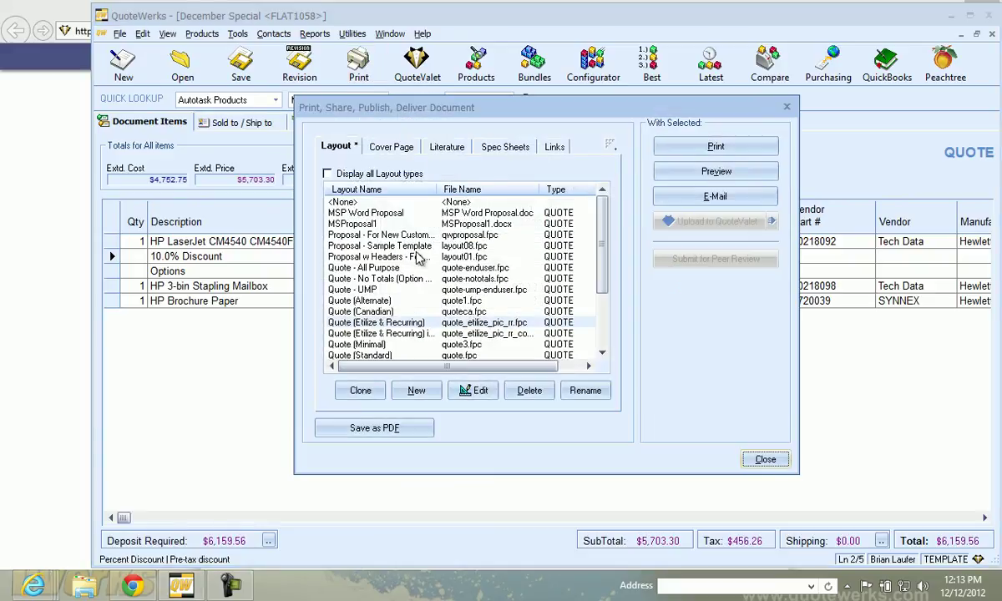
pyautogui.click(347, 205)
pyautogui.click(715, 196)
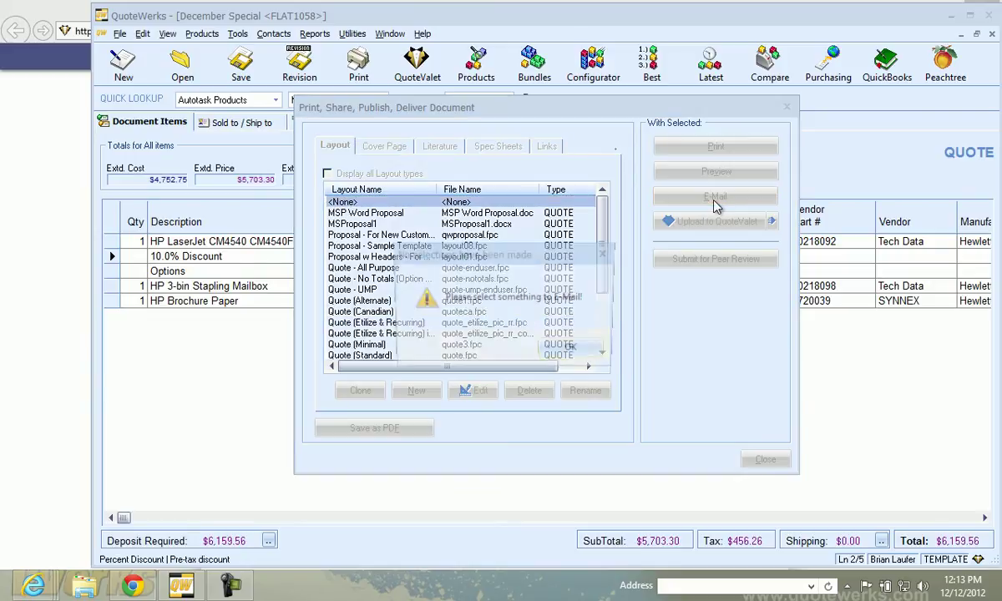
pyautogui.click(573, 350)
pyautogui.click(362, 213)
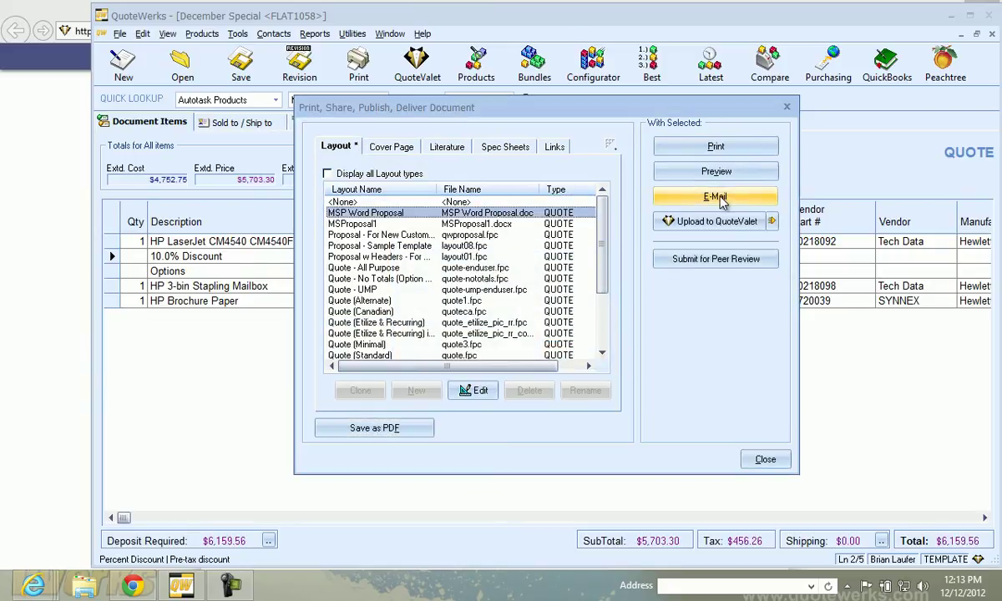
pyautogui.click(561, 278)
pyautogui.click(711, 201)
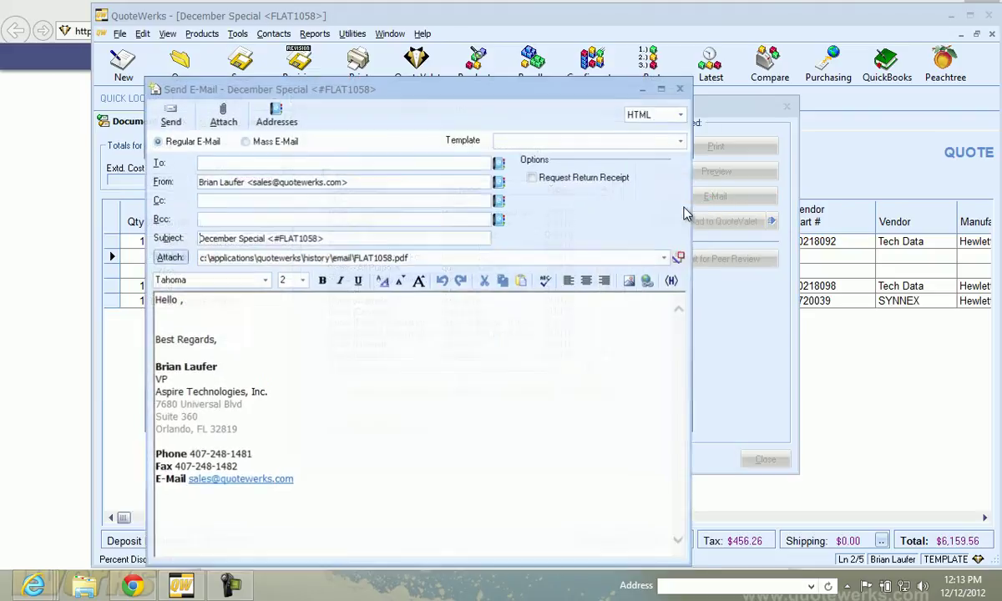
# Remove the attached PDF and apply the December Special From Tech Data e-mail template
pyautogui.click(634, 258)
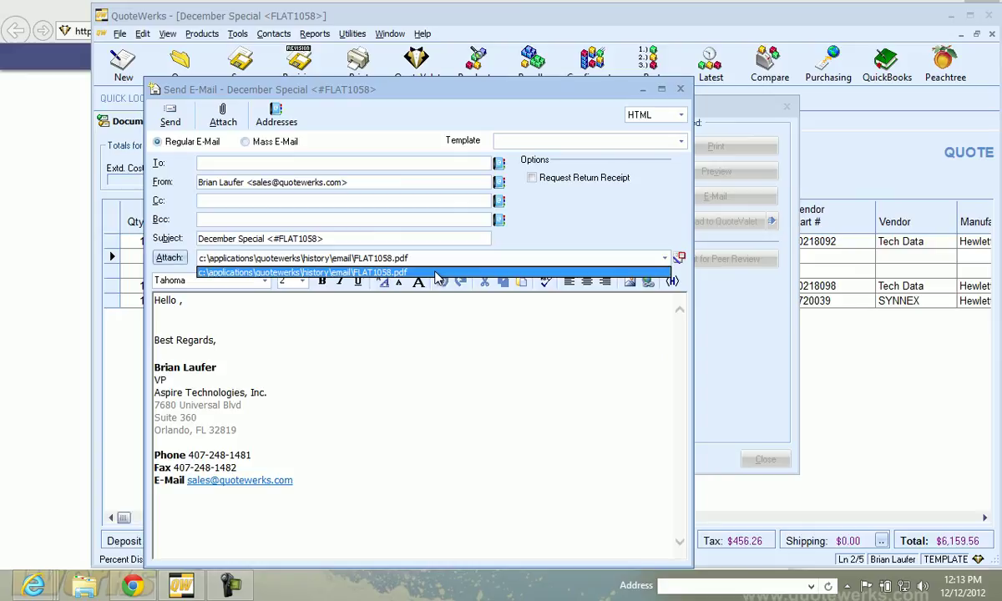
pyautogui.press('Delete')
pyautogui.click(474, 349)
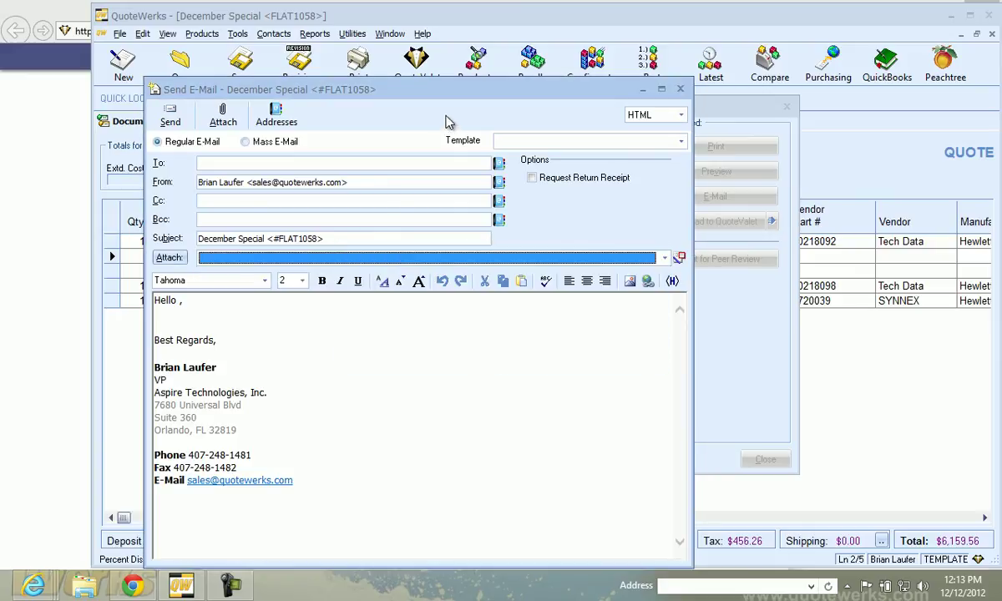
pyautogui.moveTo(449, 90); pyautogui.dragTo(481, 46)
pyautogui.click(713, 97)
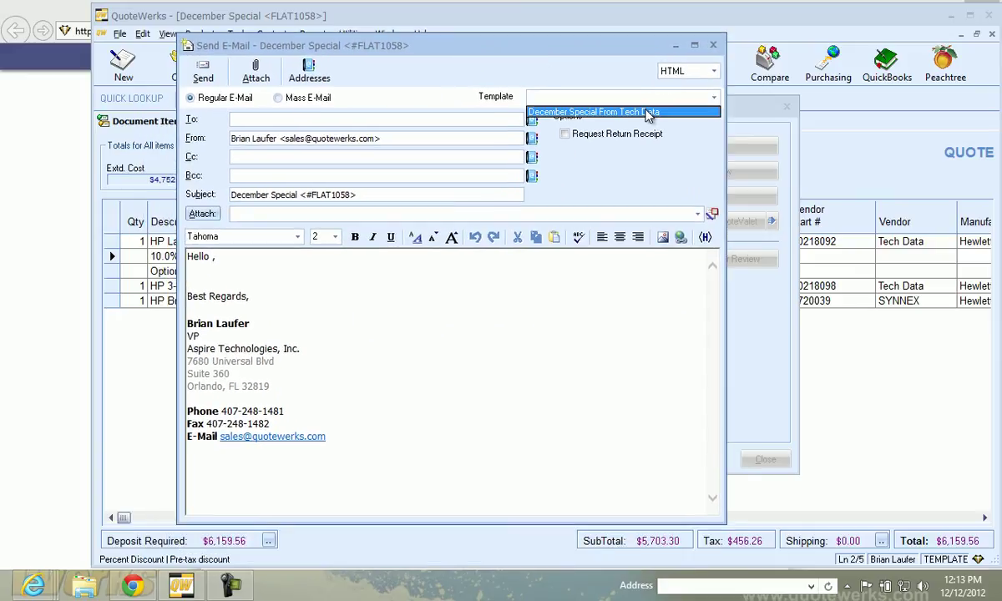
pyautogui.click(648, 113)
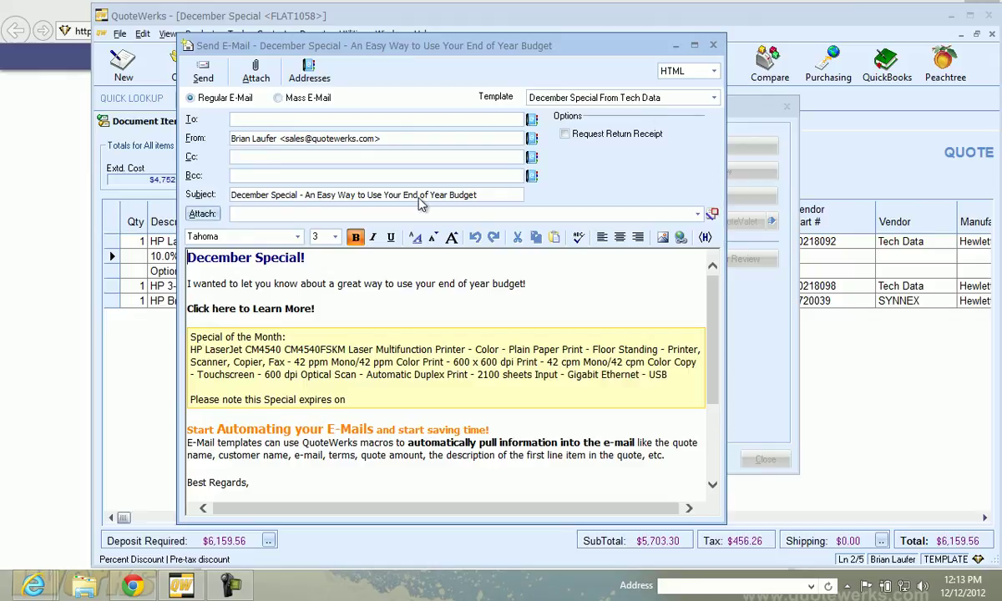
# Hyperlink the 'Click here to Learn More!' line to the pasted order form URL
pyautogui.click(194, 315)
pyautogui.moveTo(192, 316); pyautogui.dragTo(182, 305)
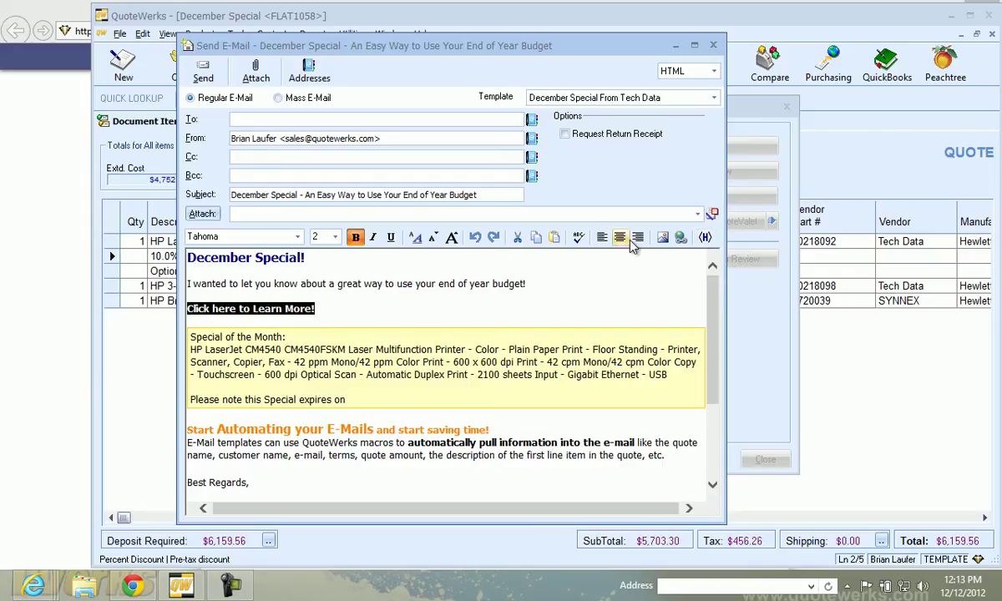
pyautogui.click(681, 237)
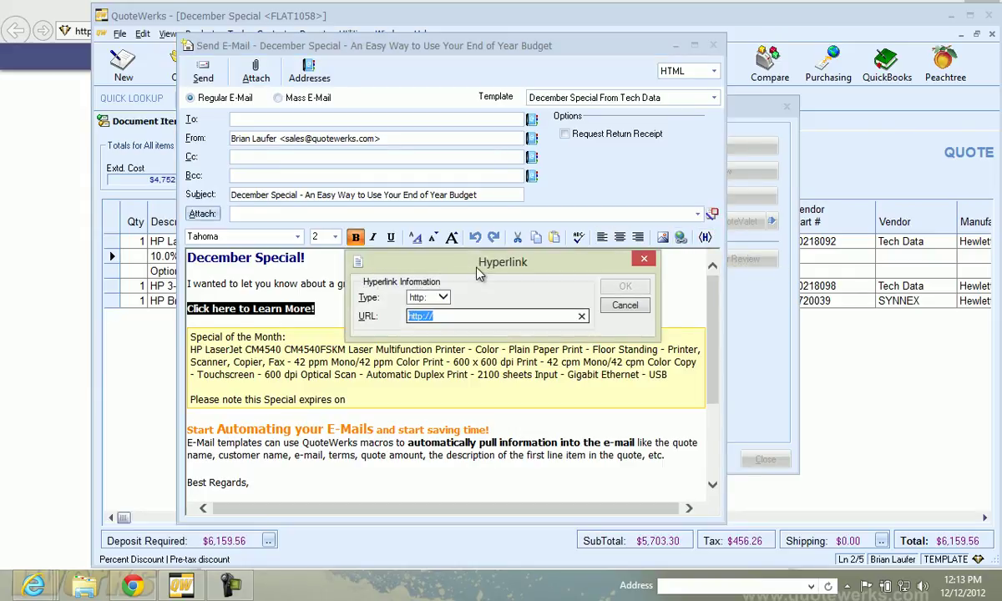
pyautogui.hotkey('ctrl', 'v')
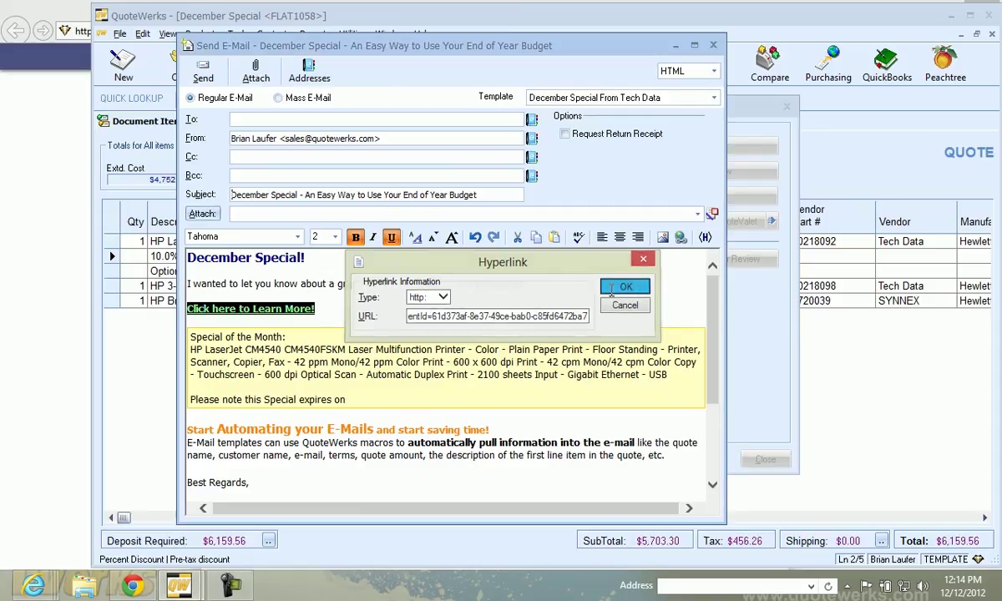
pyautogui.click(614, 288)
pyautogui.scroll(-4, 381, 278)
pyautogui.scroll(4, 381, 278)
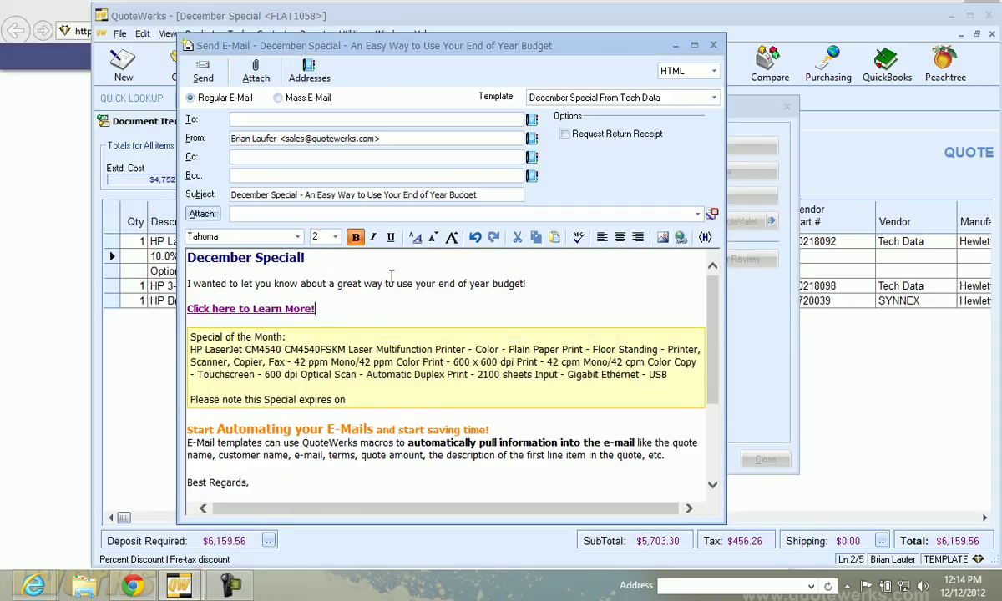
# Switch to Mass E-Mail and add both contacts from the recipient list to the To line
pyautogui.click(277, 98)
pyautogui.click(532, 120)
pyautogui.click(75, 93)
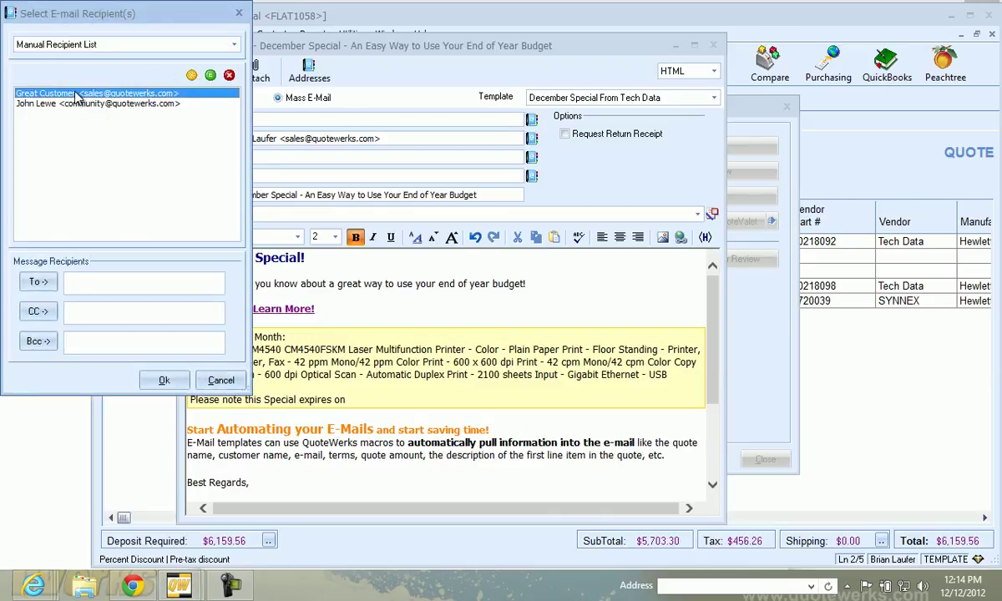
pyautogui.click(39, 284)
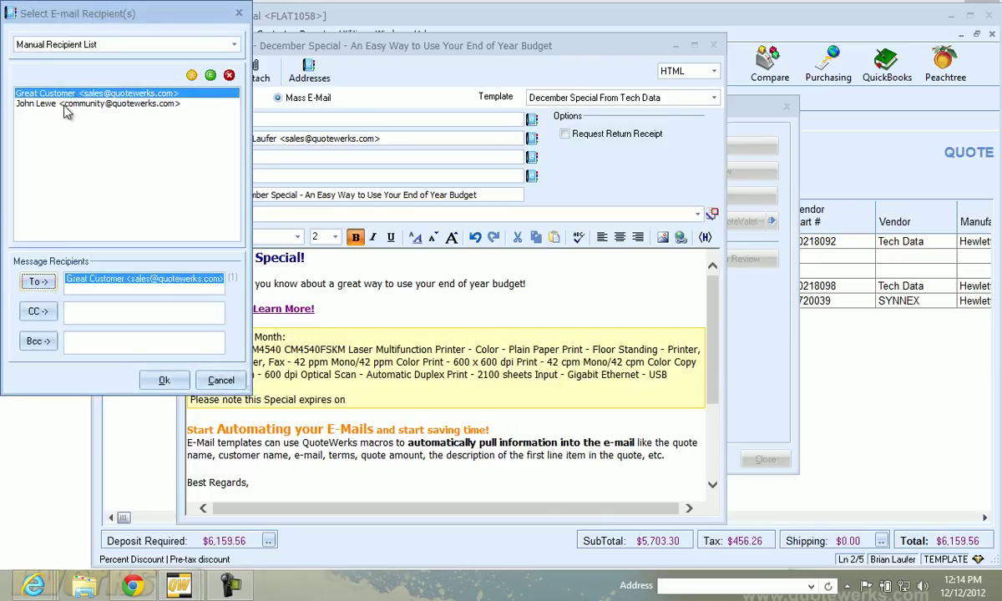
pyautogui.click(60, 103)
pyautogui.click(46, 281)
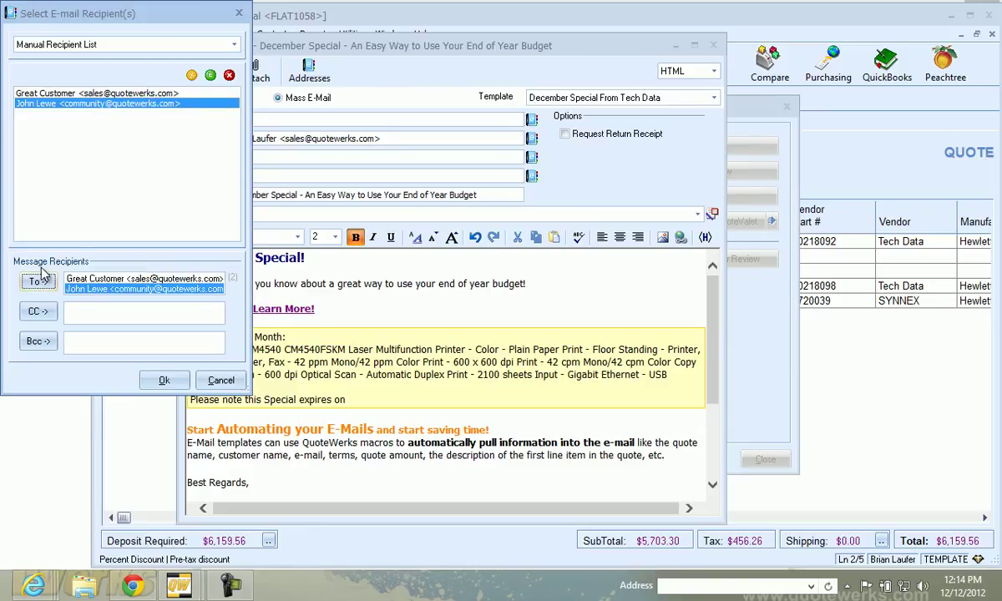
pyautogui.click(163, 380)
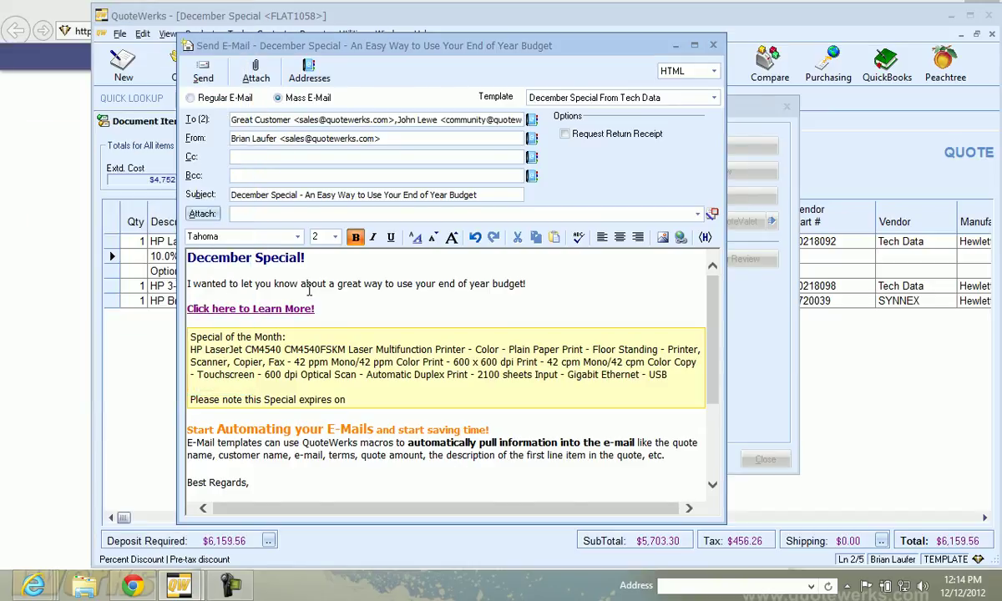